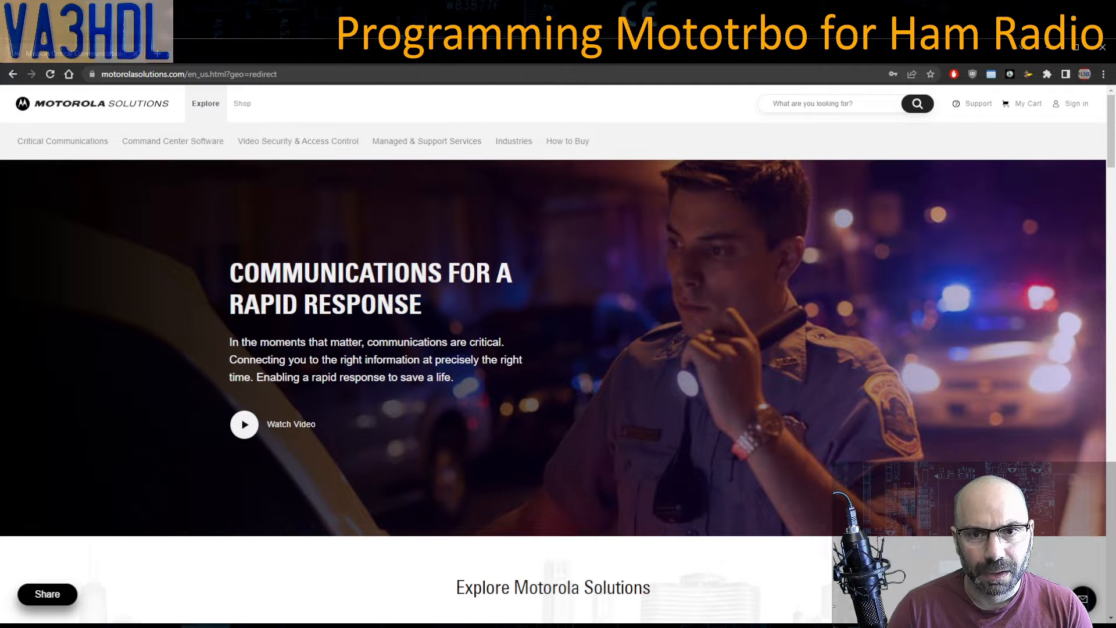
# - Start a new account registration with Canada as country of residence and compare the Personal and Business account types
pyautogui.click(1078, 105)
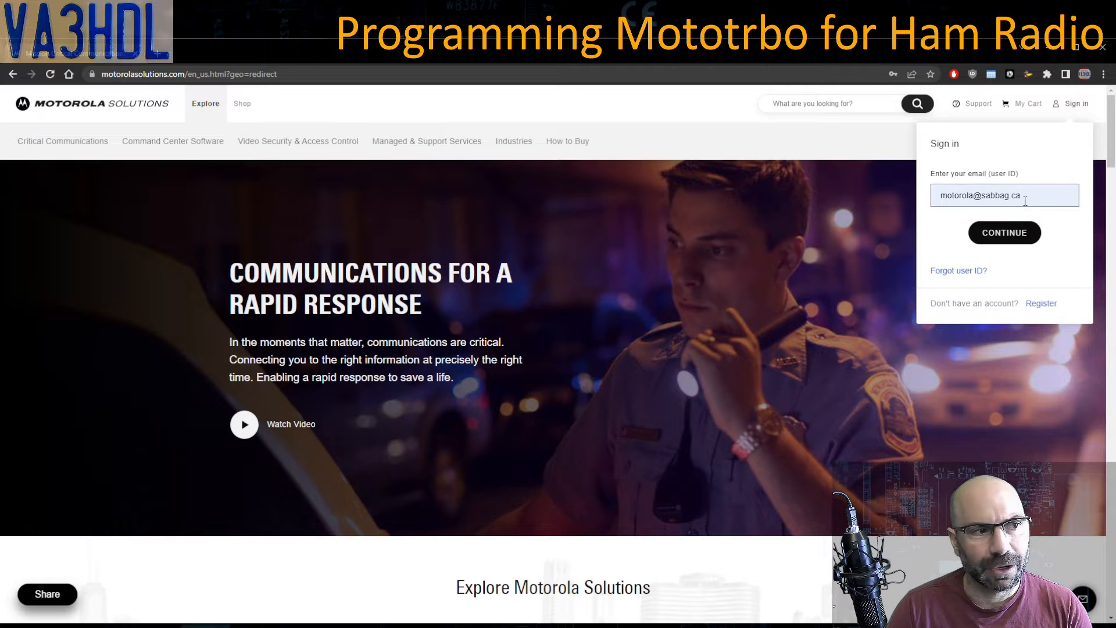
pyautogui.click(1041, 304)
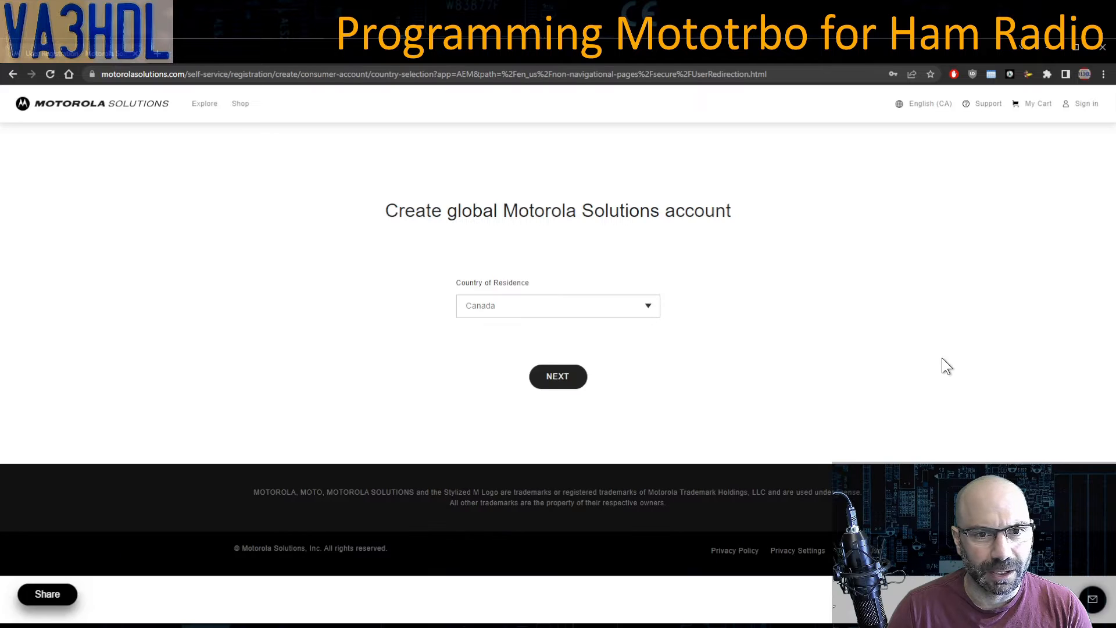
pyautogui.click(630, 313)
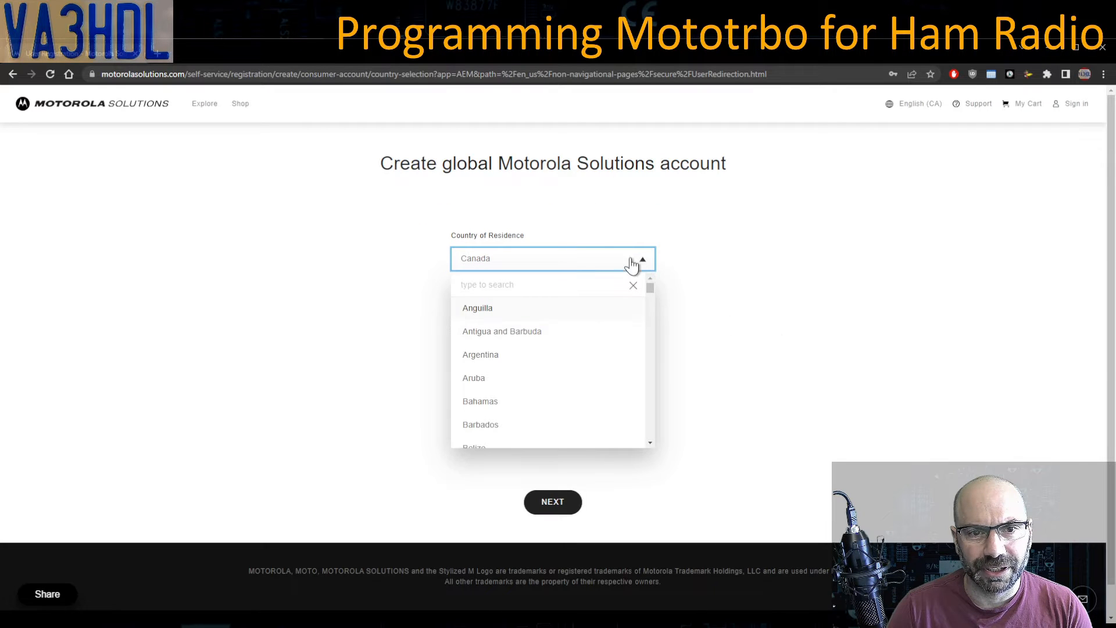
pyautogui.click(789, 337)
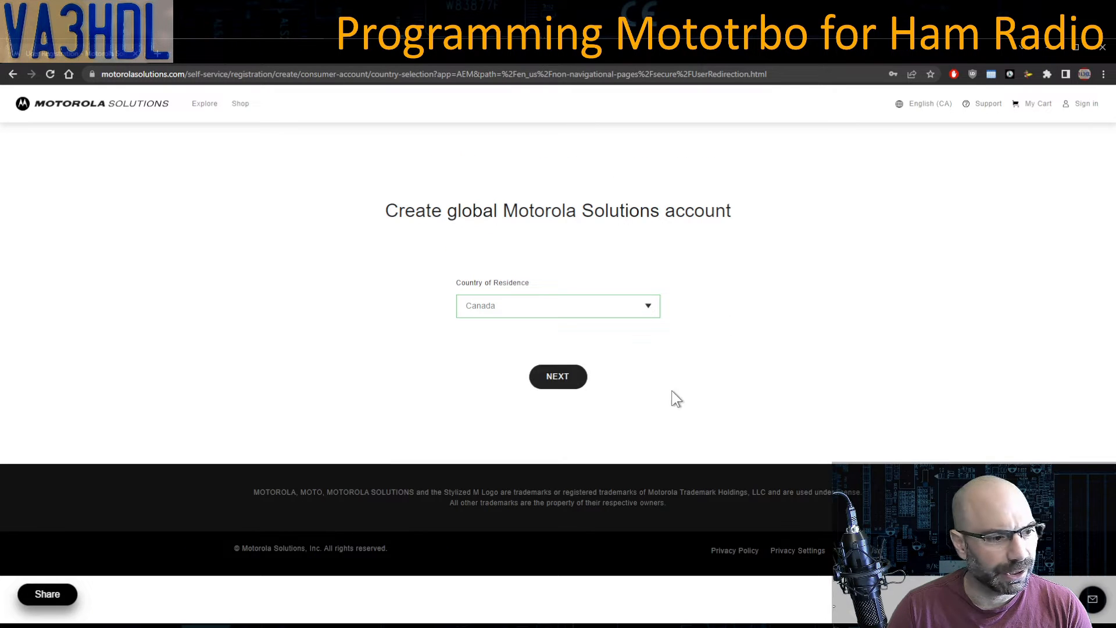
pyautogui.click(562, 379)
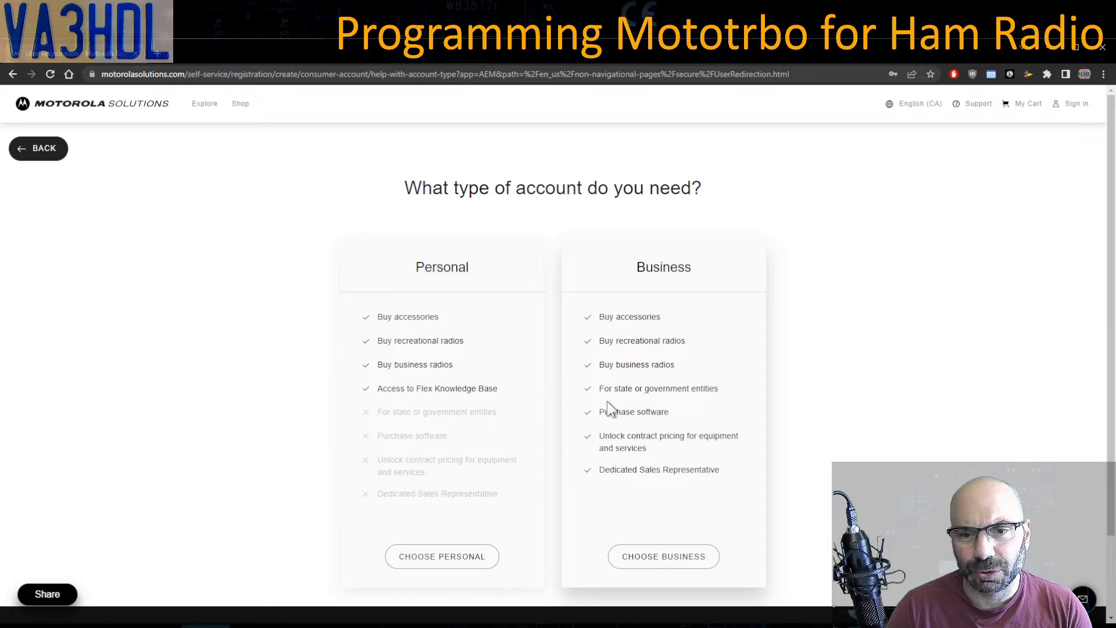
pyautogui.moveTo(600, 411); pyautogui.dragTo(697, 420)
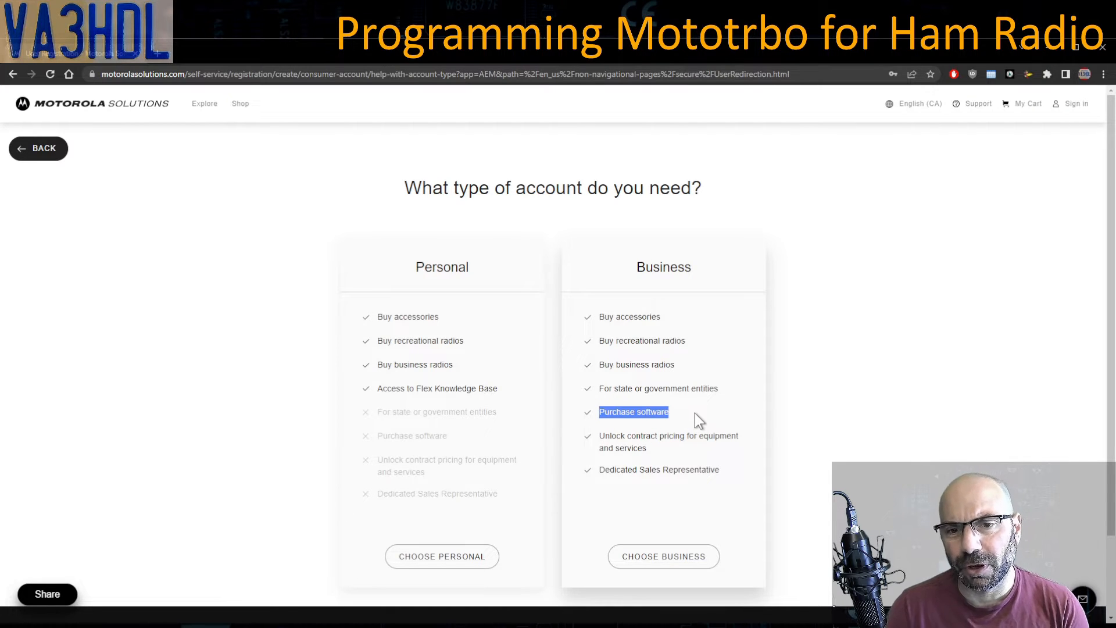
pyautogui.click(697, 420)
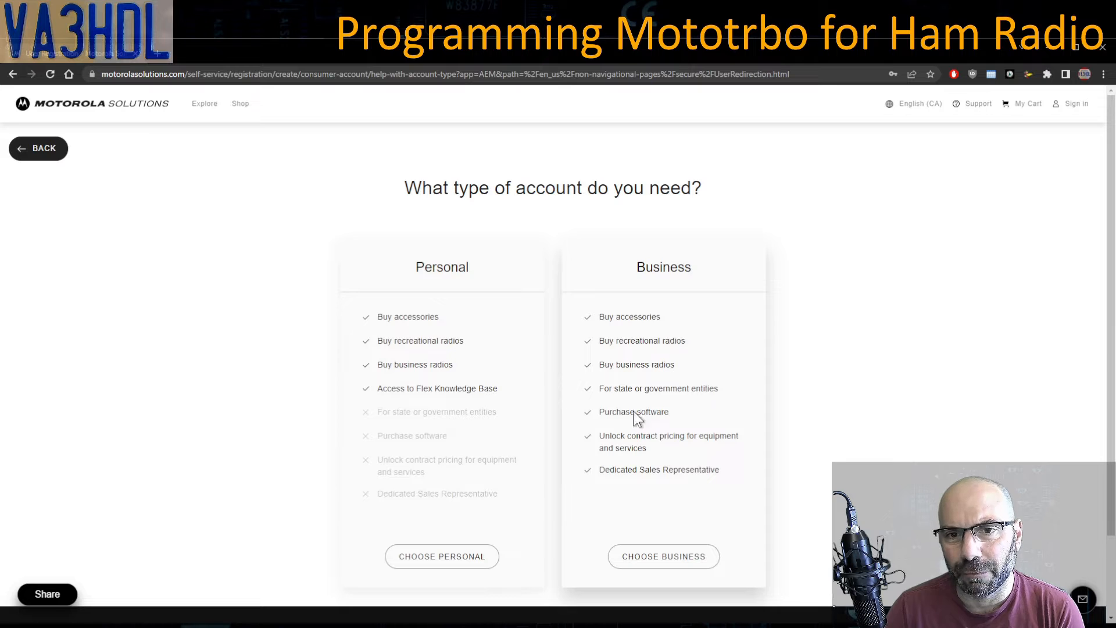
# - Pick the Business account type and scroll through the Create a Business account form
pyautogui.click(661, 555)
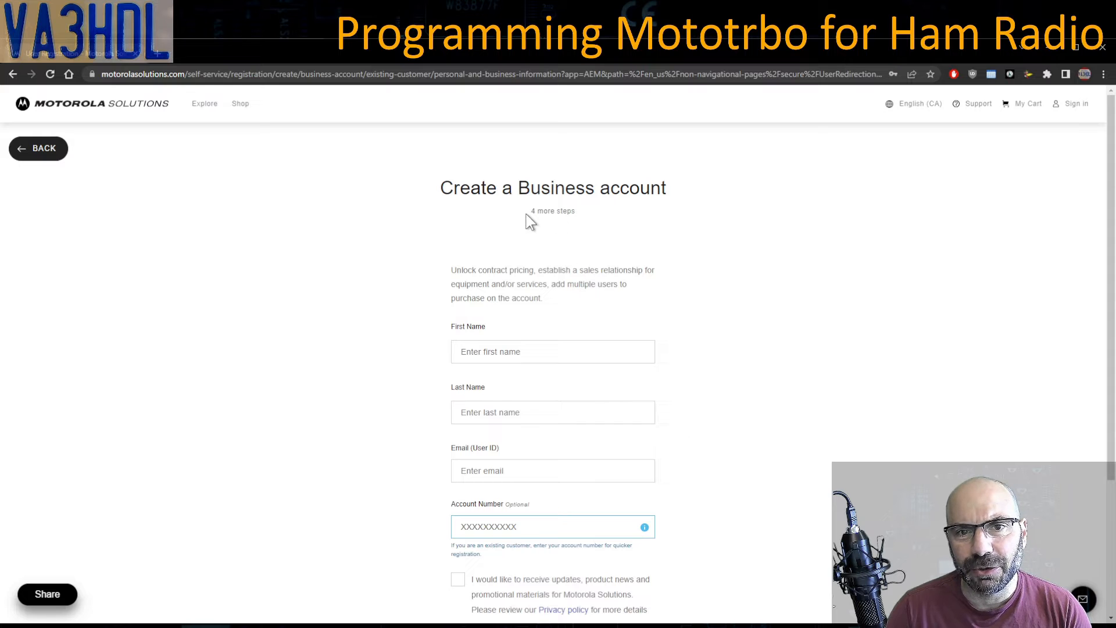
pyautogui.moveTo(528, 214); pyautogui.dragTo(592, 219)
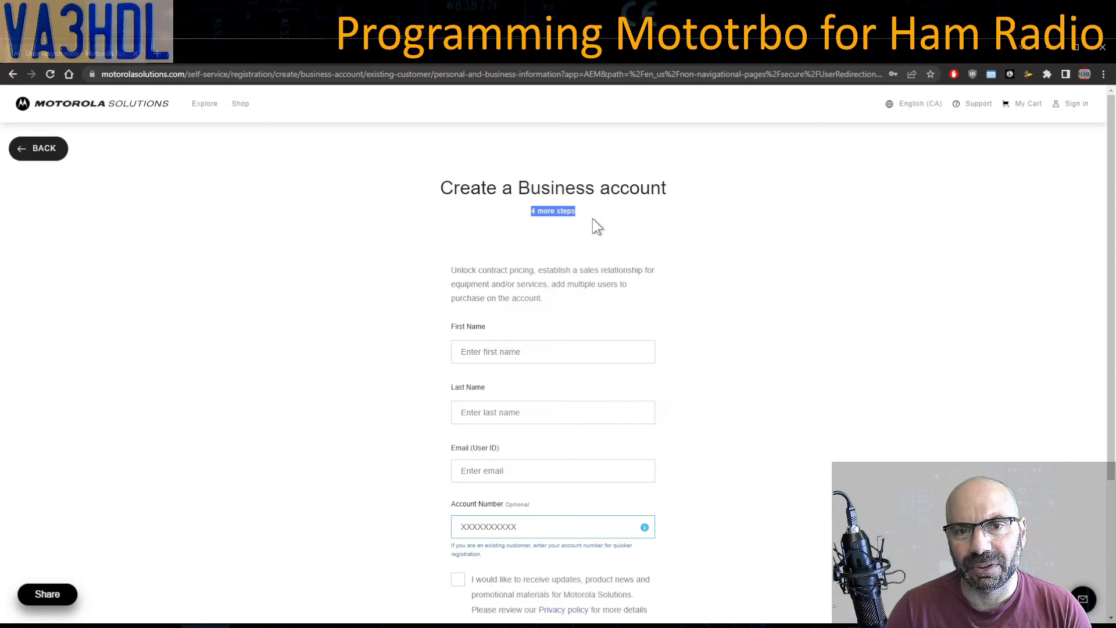
pyautogui.click(696, 259)
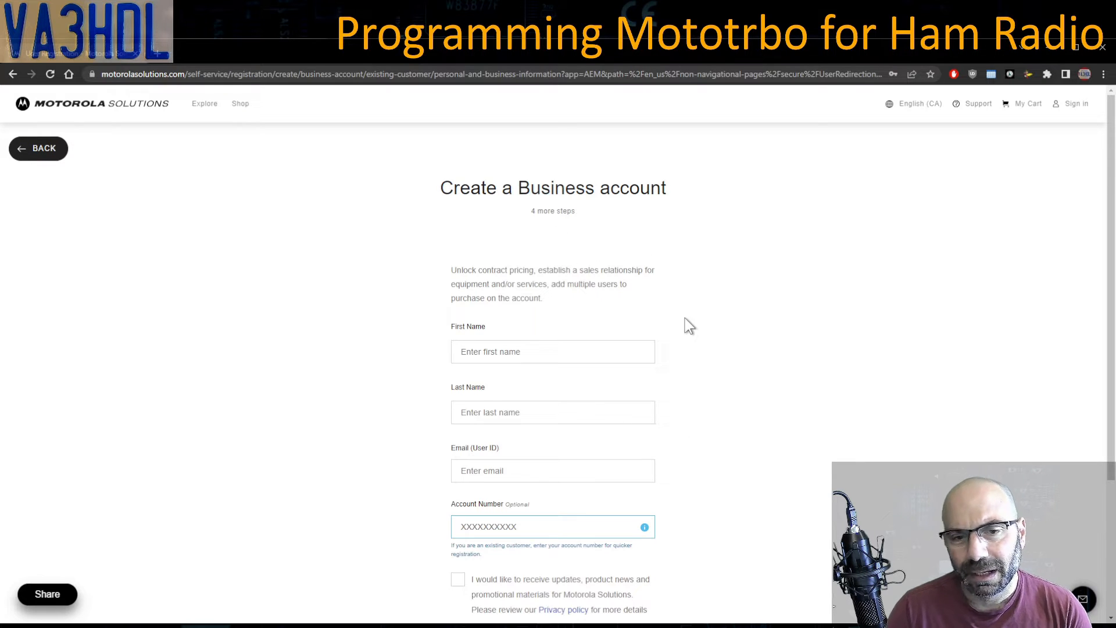
pyautogui.scroll(-1, 669, 299)
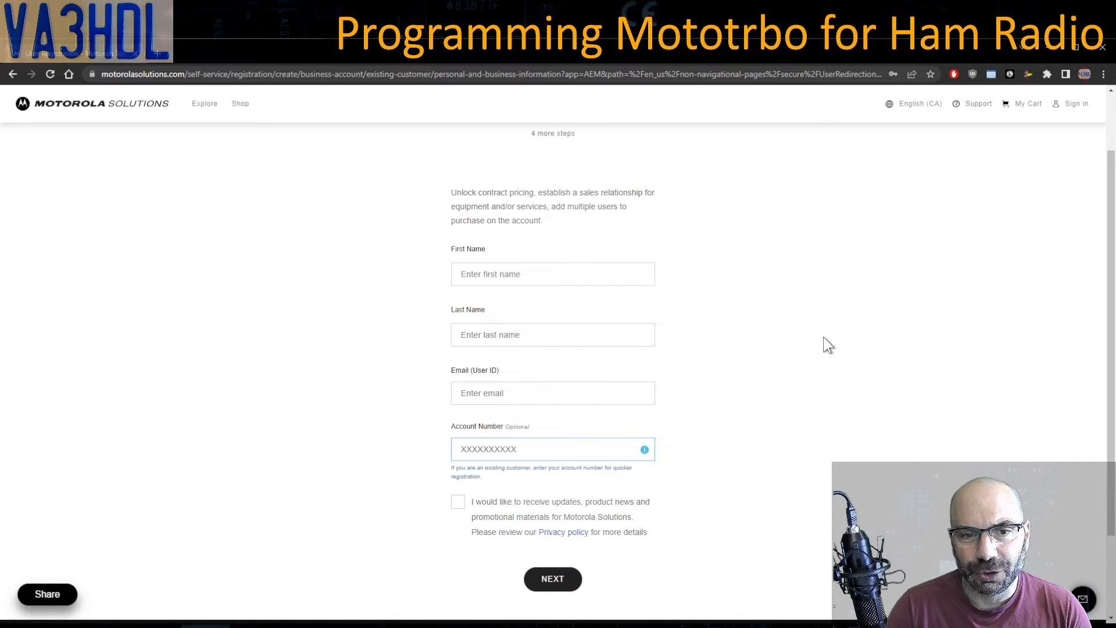
# - Sign in with the saved e-mail and password to reach the Customer Hub dashboard
pyautogui.click(1071, 116)
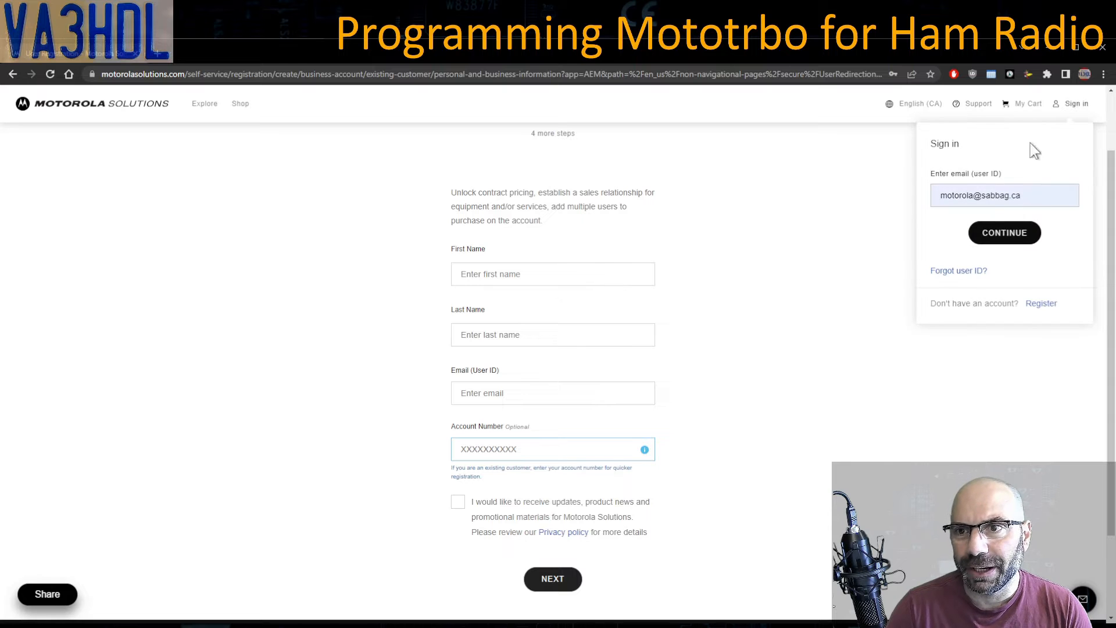
pyautogui.click(1010, 241)
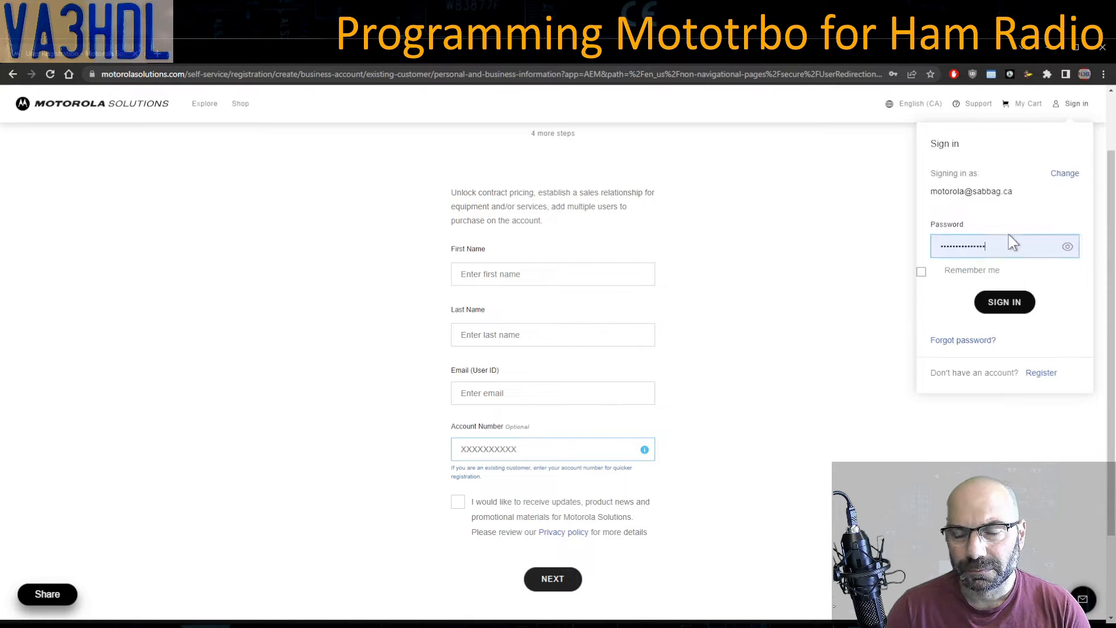
pyautogui.click(1005, 307)
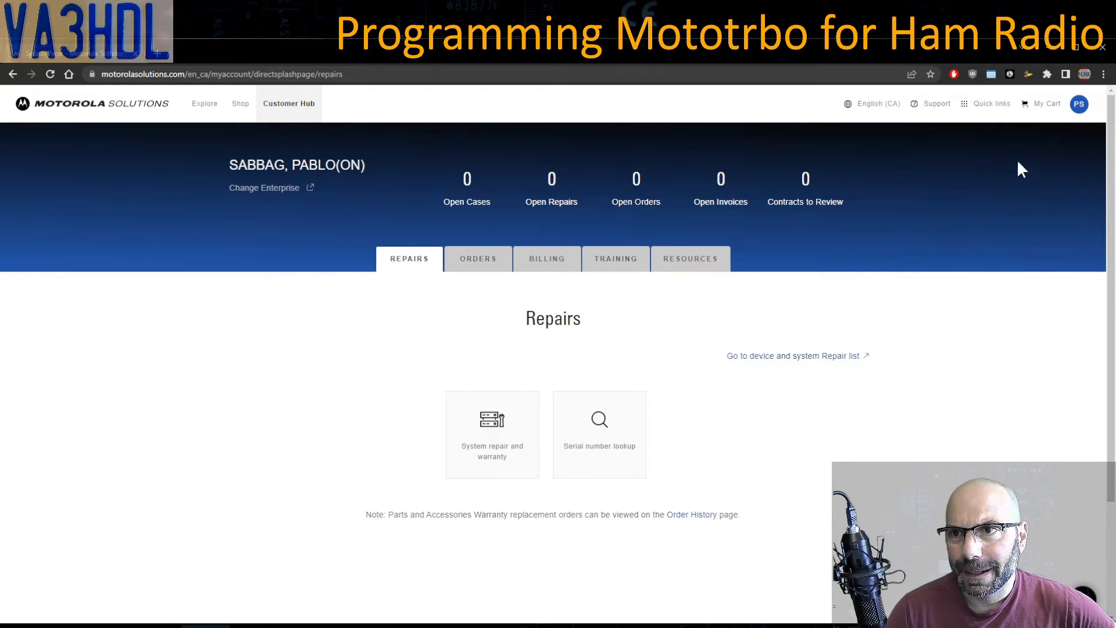
# - Go to the MyView dashboard through the Quick links panel
pyautogui.click(1079, 106)
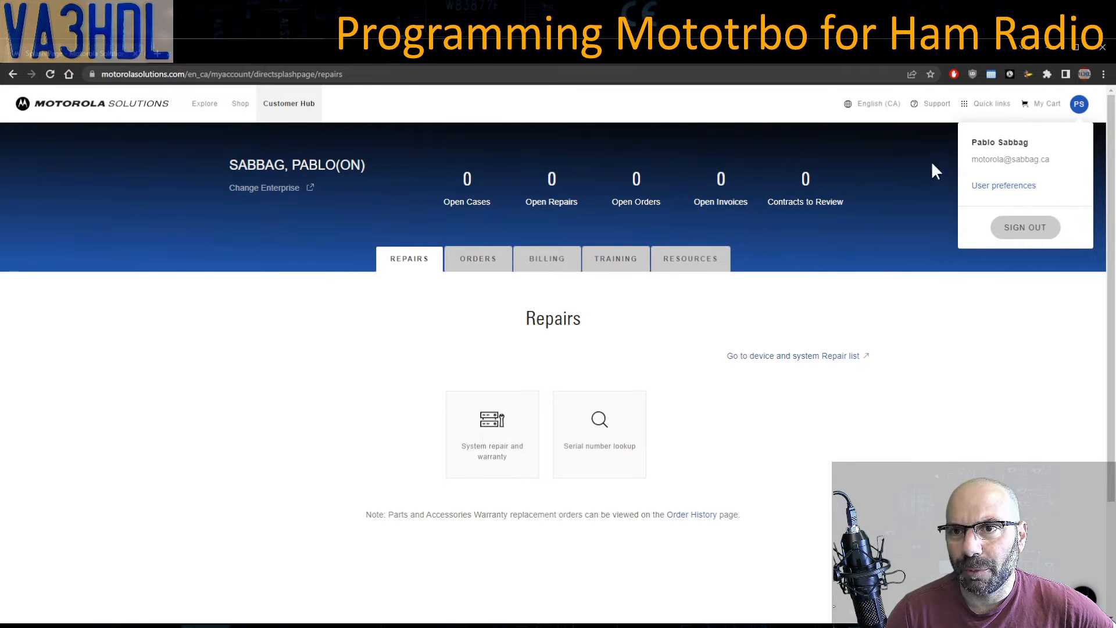
pyautogui.click(981, 108)
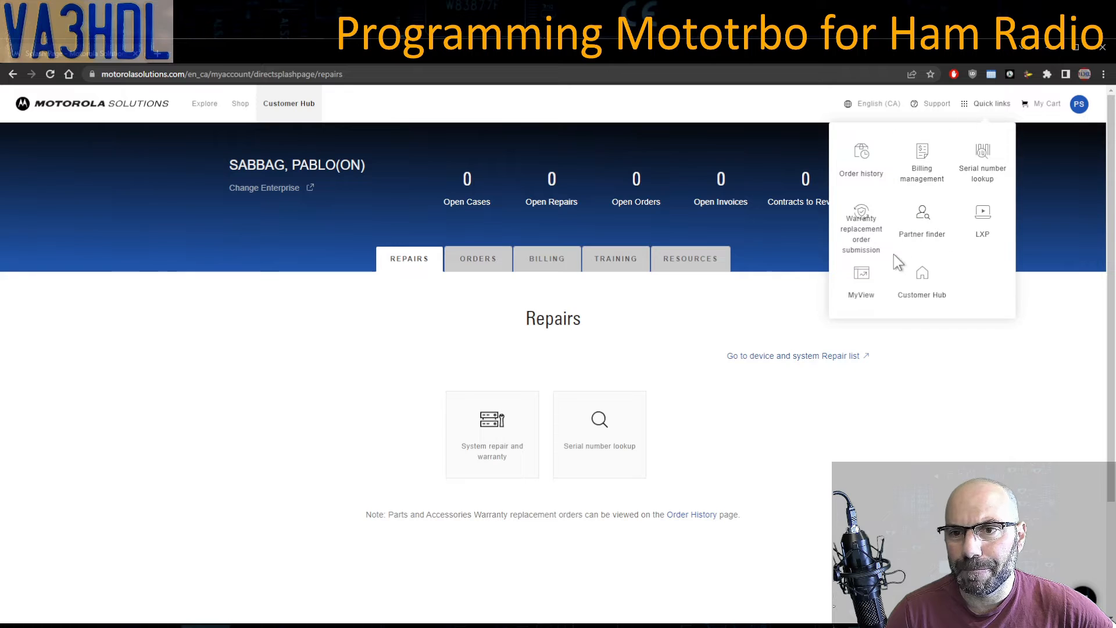
pyautogui.click(866, 283)
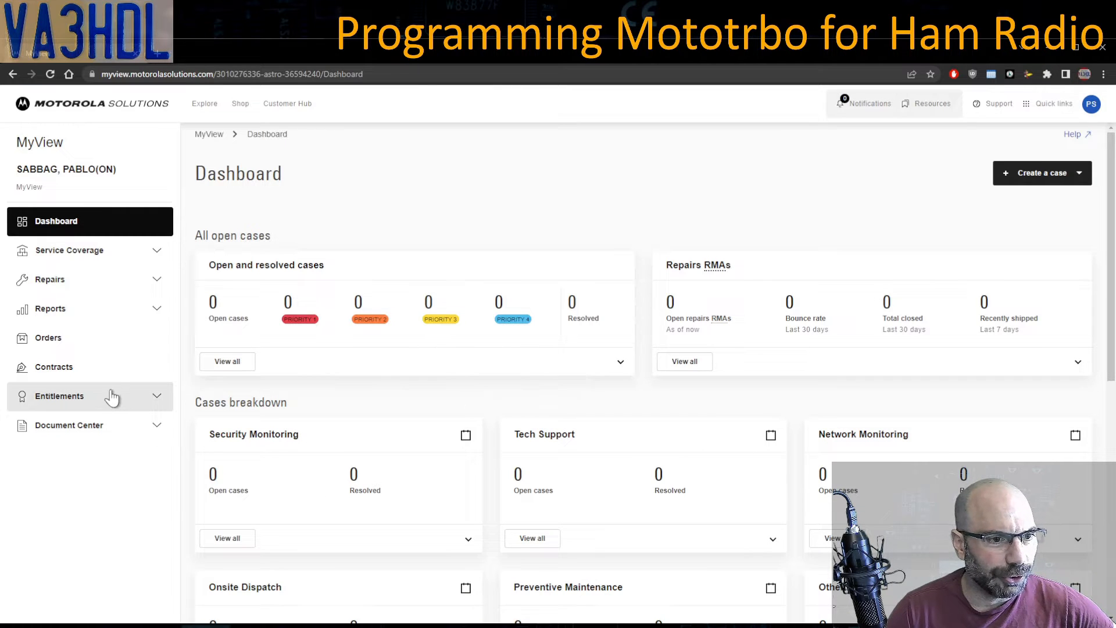
# - List the orders and inspect the first order, which holds part HKVN4046A
pyautogui.click(96, 341)
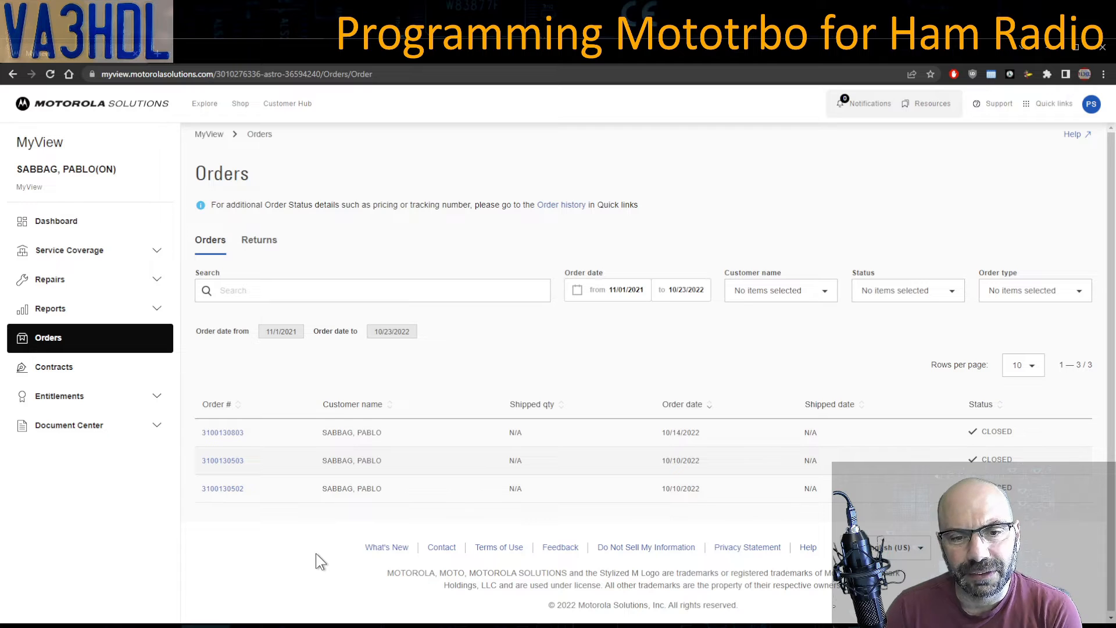
pyautogui.click(229, 439)
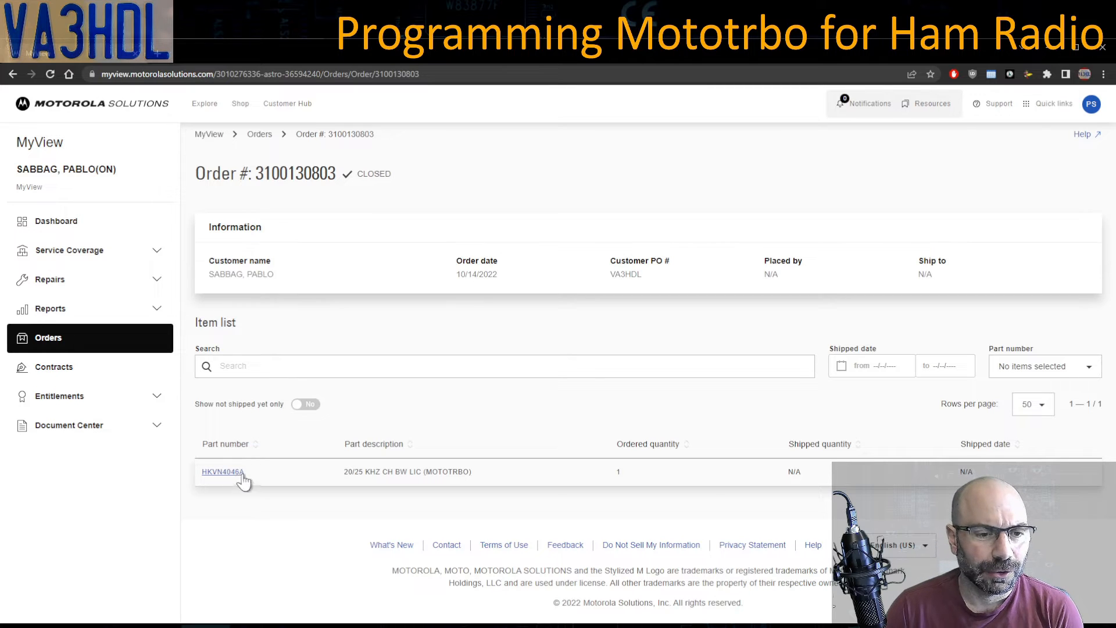
pyautogui.moveTo(247, 473); pyautogui.dragTo(201, 473)
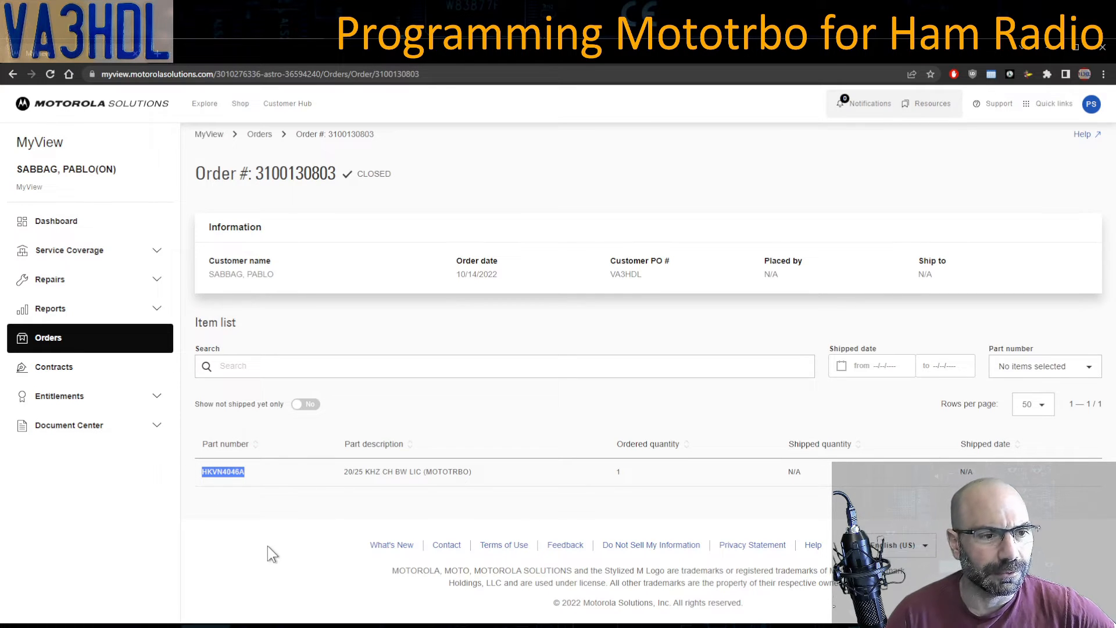
pyautogui.click(55, 341)
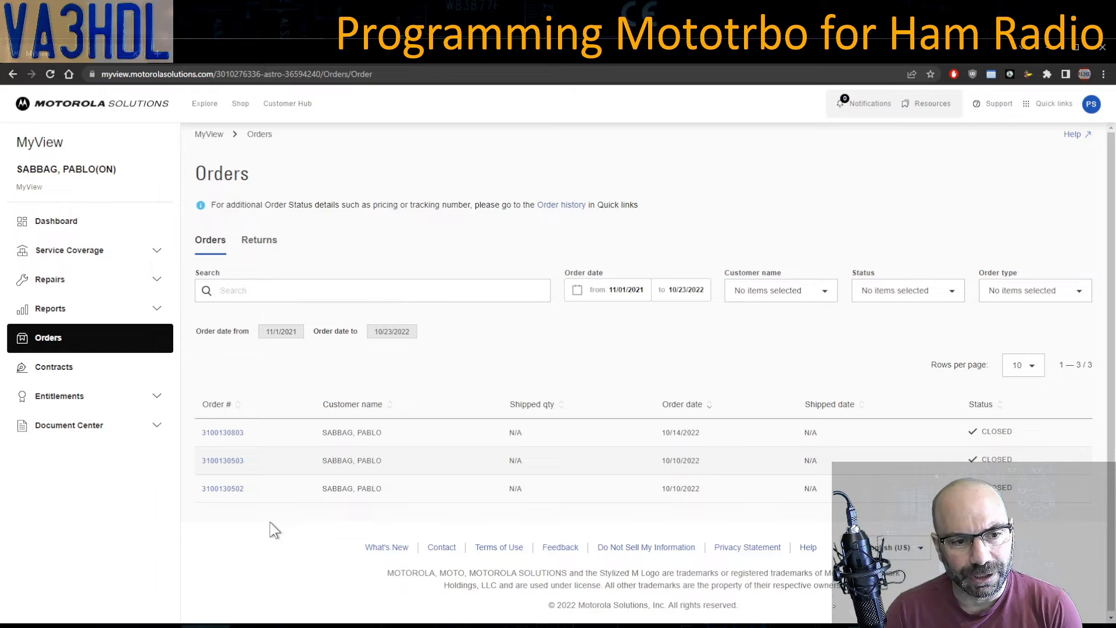
# - Check the other orders and select part HKVN4362A in the TRBO CPS download order
pyautogui.click(224, 461)
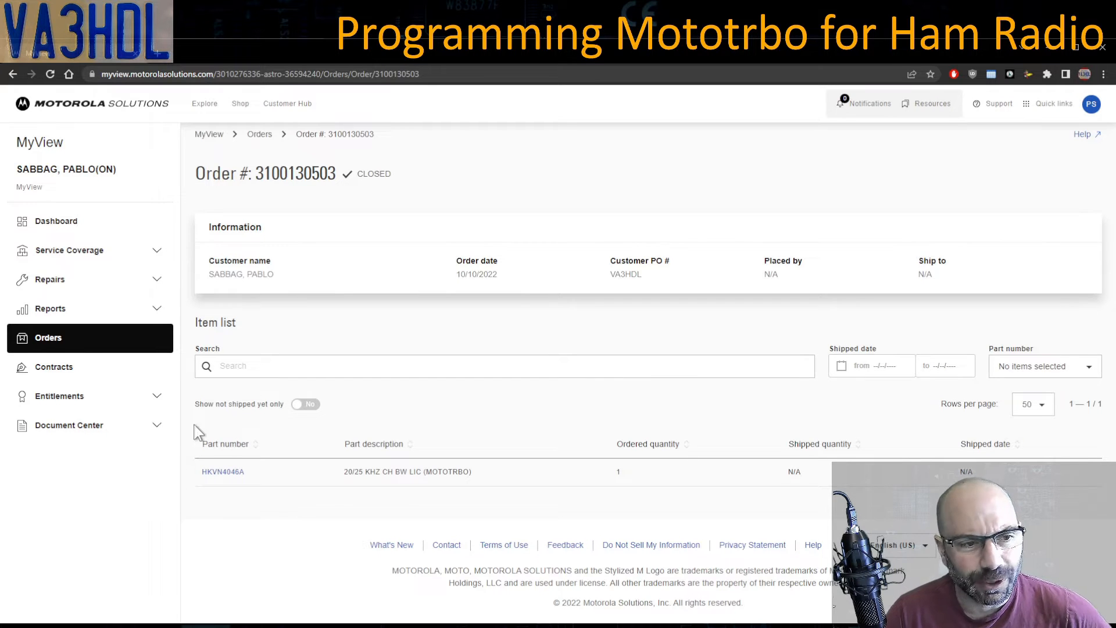
pyautogui.click(48, 330)
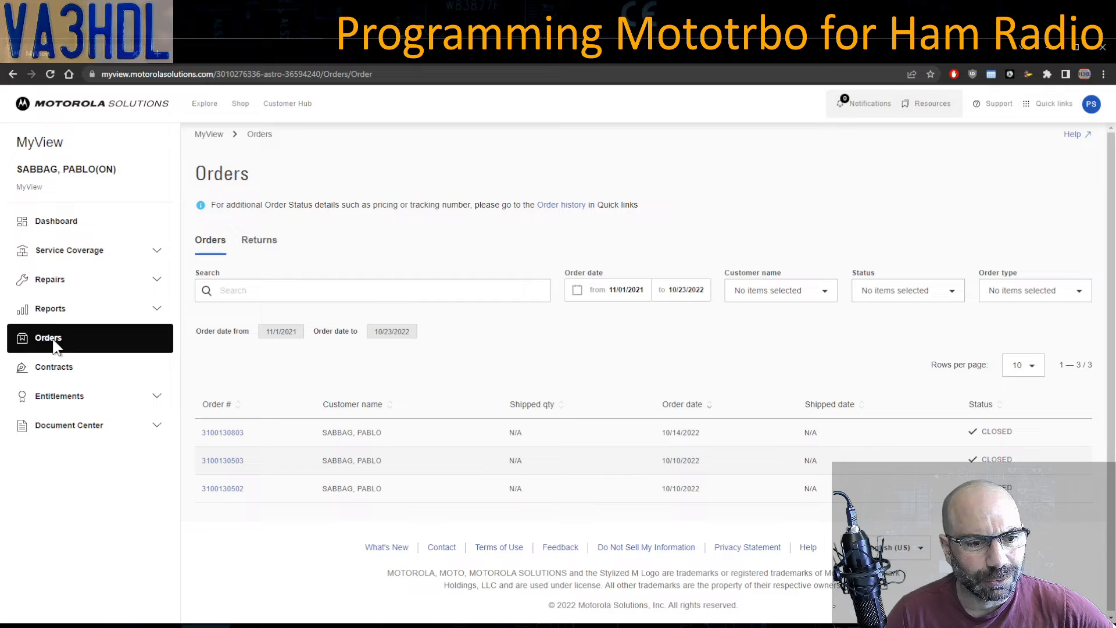
pyautogui.click(235, 490)
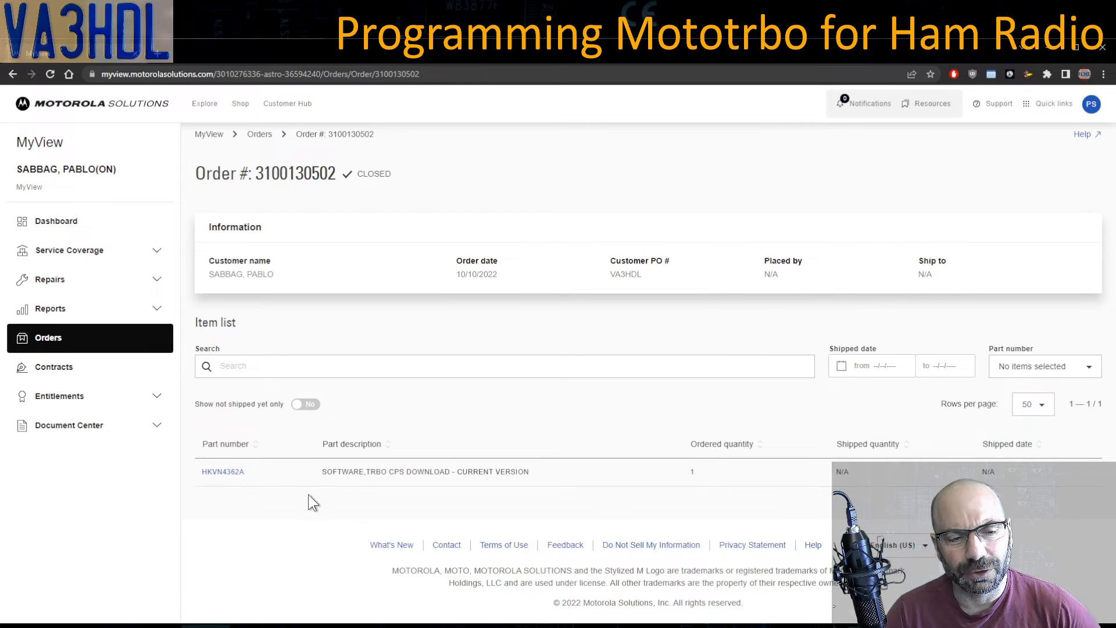
pyautogui.moveTo(245, 472); pyautogui.dragTo(201, 474)
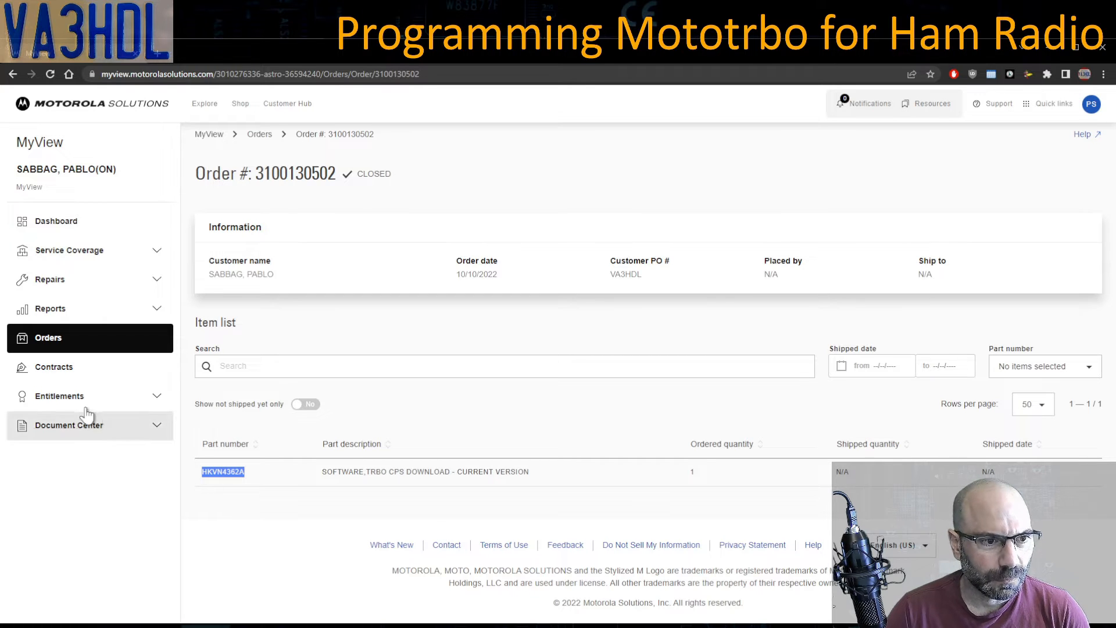
# - Open the Software entitlements list under Contracts, showing the MOTOTRBO downloads
pyautogui.click(64, 370)
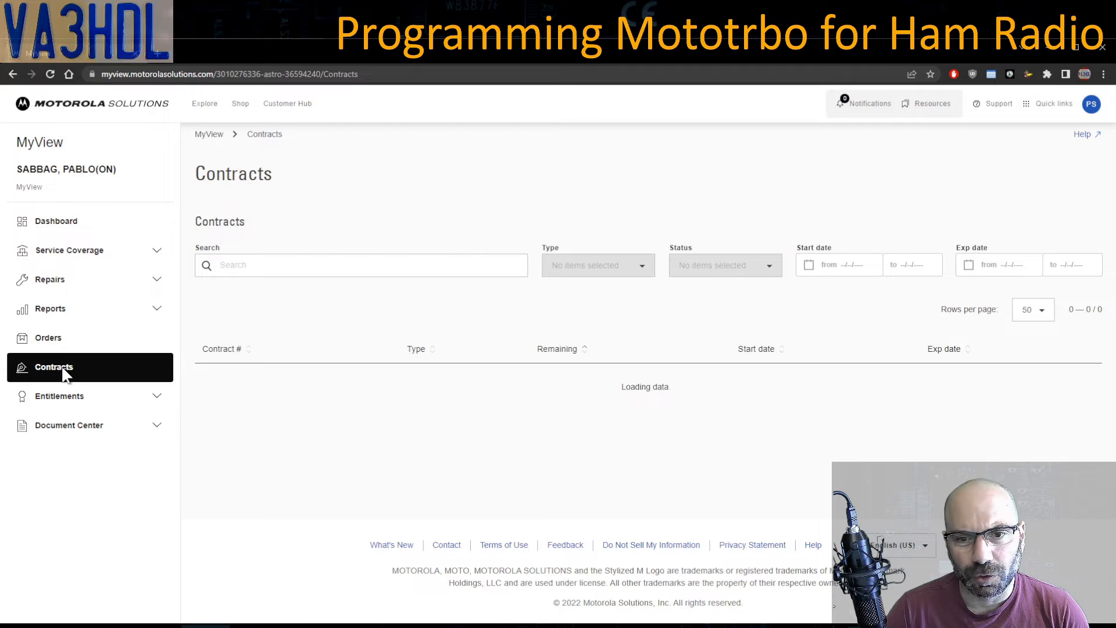
pyautogui.click(70, 402)
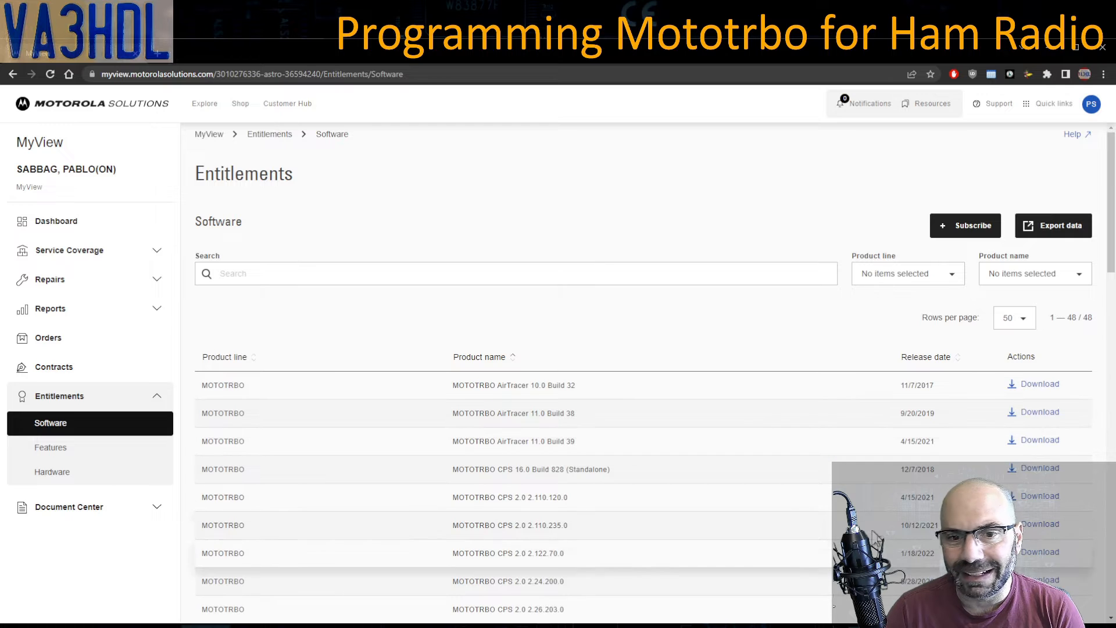
pyautogui.scroll(-1, 872, 532)
pyautogui.scroll(1, 872, 532)
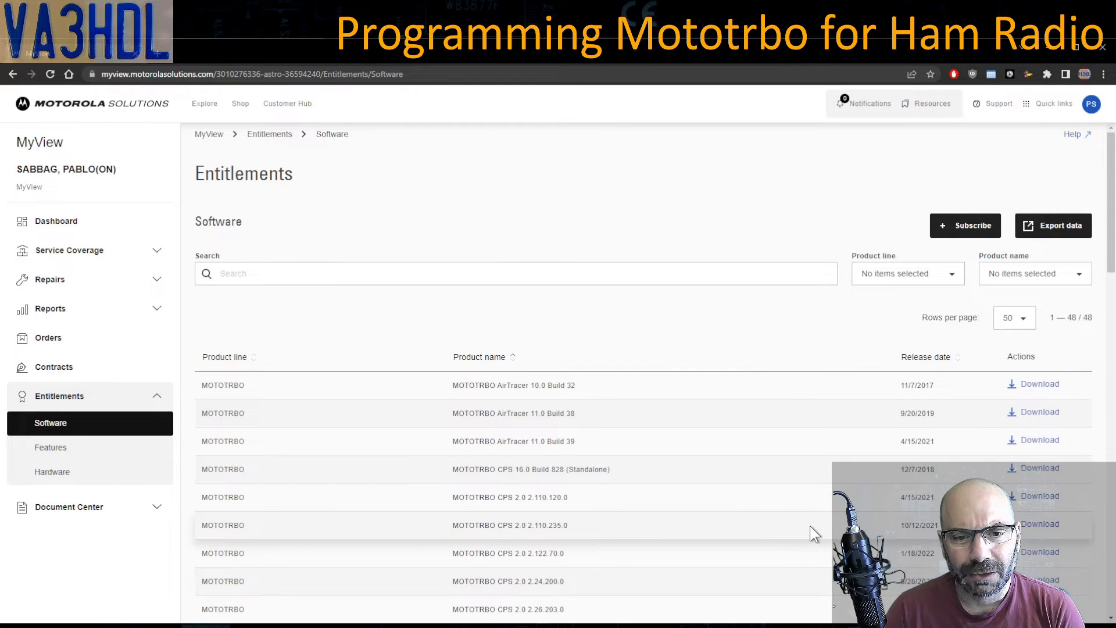
pyautogui.scroll(-1, 810, 526)
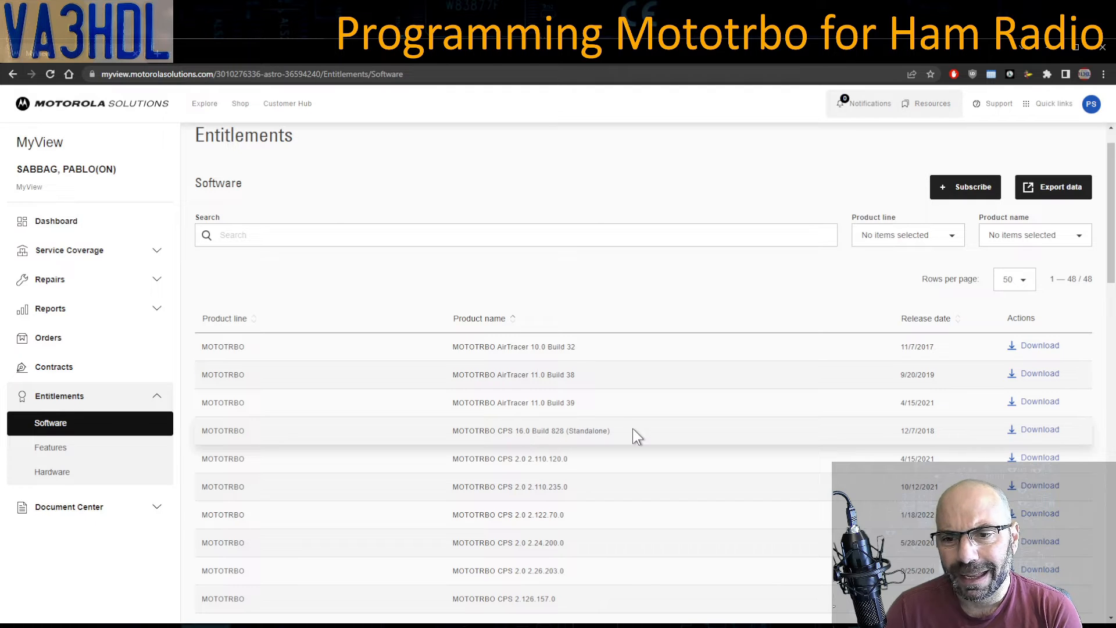
# - Scroll through the software table down to Tuner 21.0 Build 289 and TRBO Documentation
pyautogui.scroll(-1, 632, 428)
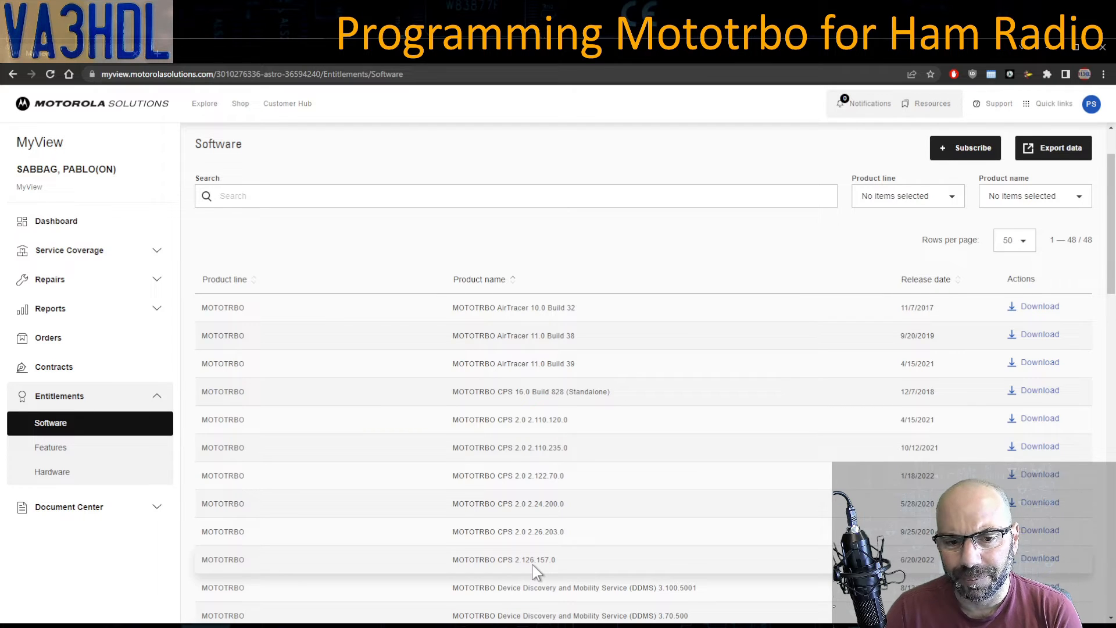
pyautogui.scroll(-1, 536, 572)
pyautogui.scroll(-1, 536, 573)
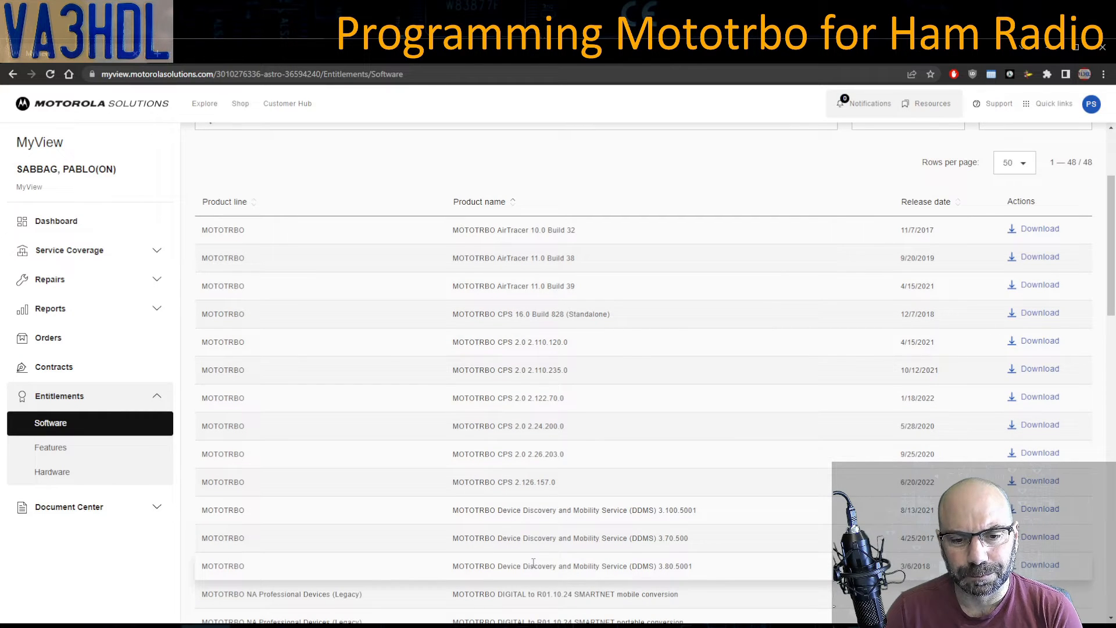
pyautogui.scroll(-1, 533, 563)
pyautogui.scroll(-1, 530, 557)
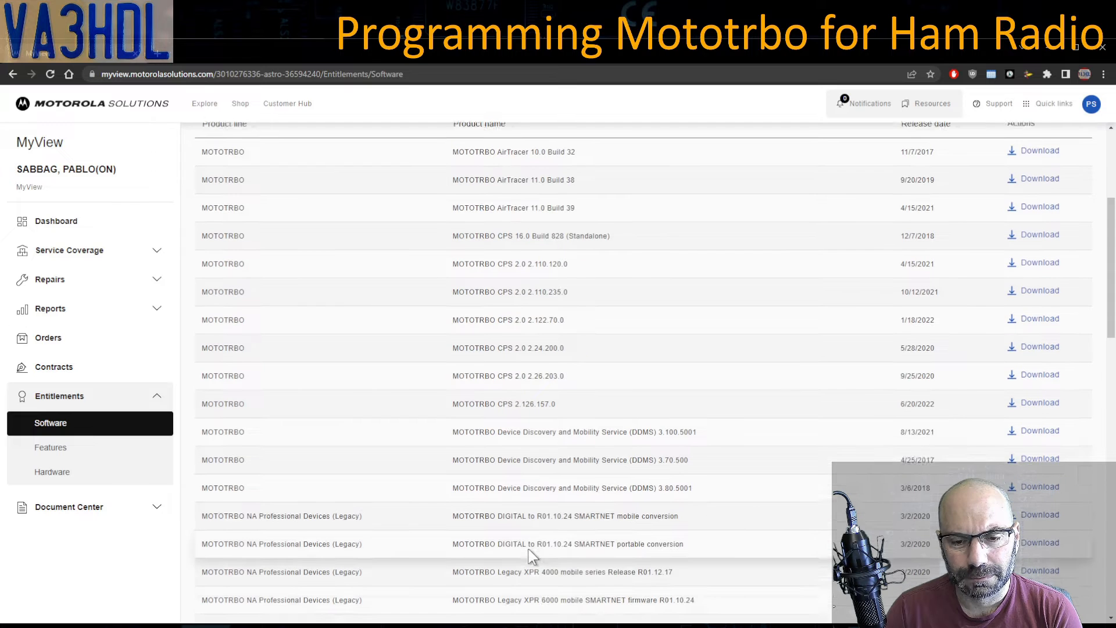
pyautogui.scroll(-1, 530, 553)
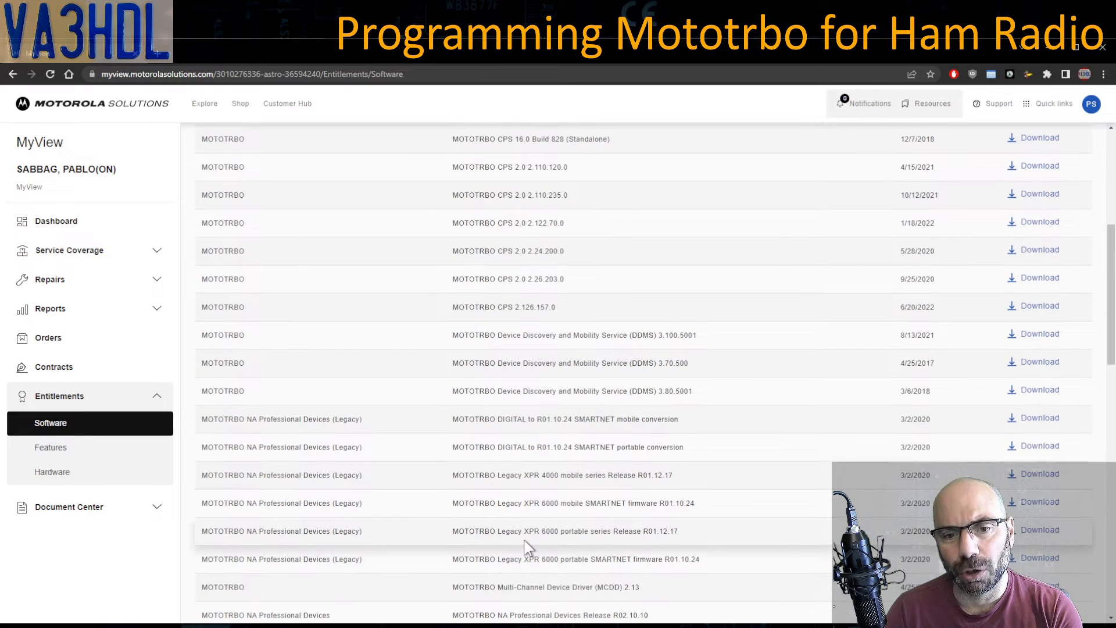
pyautogui.scroll(-2, 527, 547)
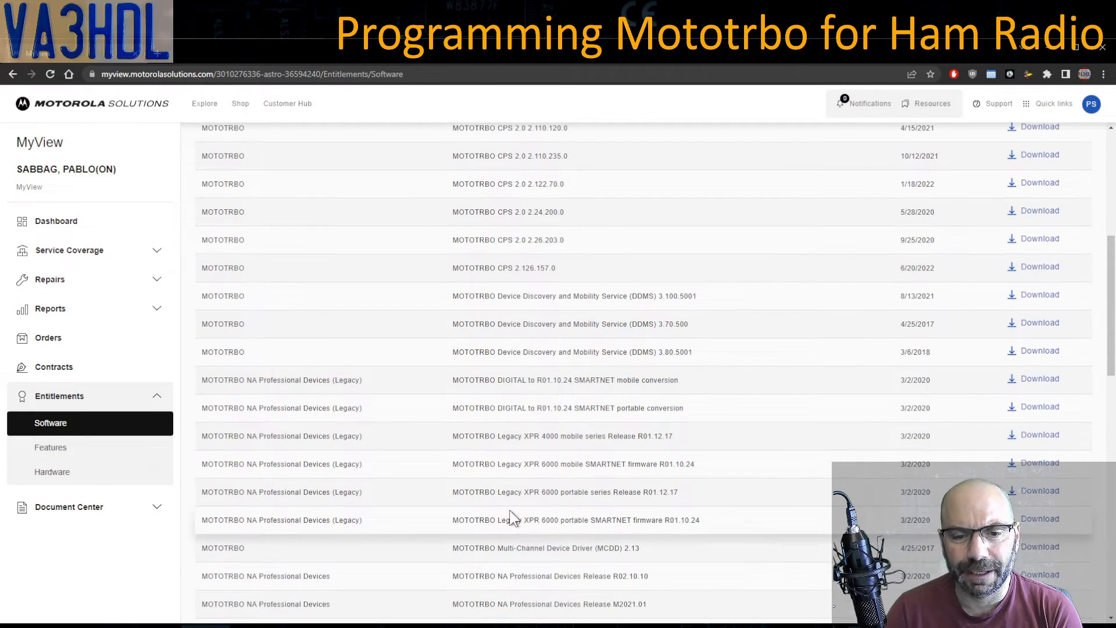
pyautogui.scroll(-2, 509, 508)
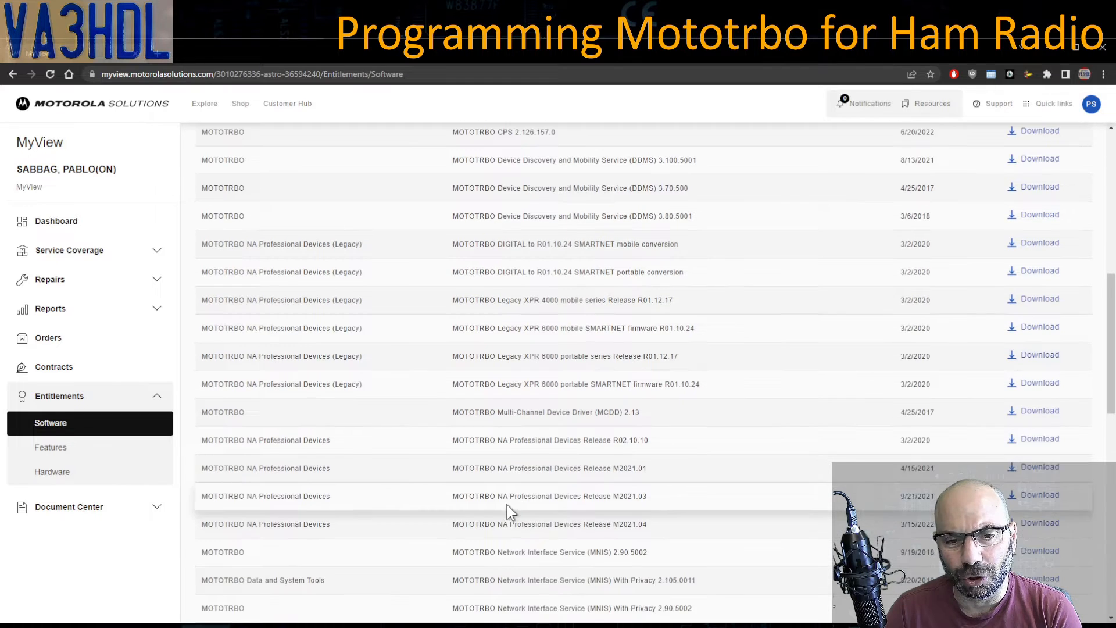
pyautogui.scroll(-2, 505, 501)
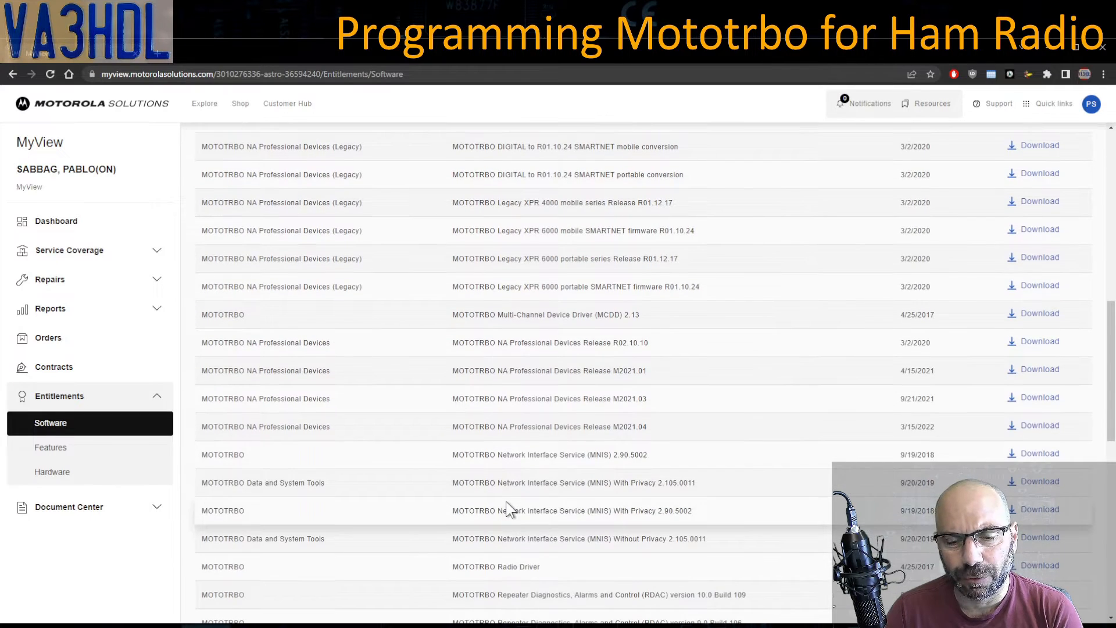
pyautogui.scroll(-3, 505, 501)
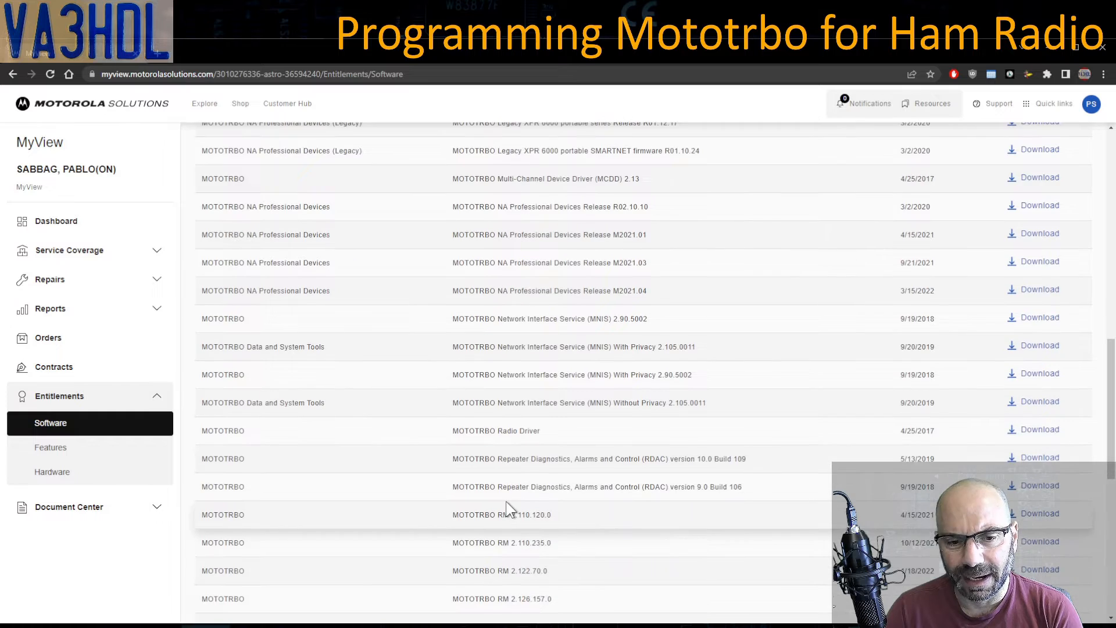
pyautogui.scroll(-4, 505, 501)
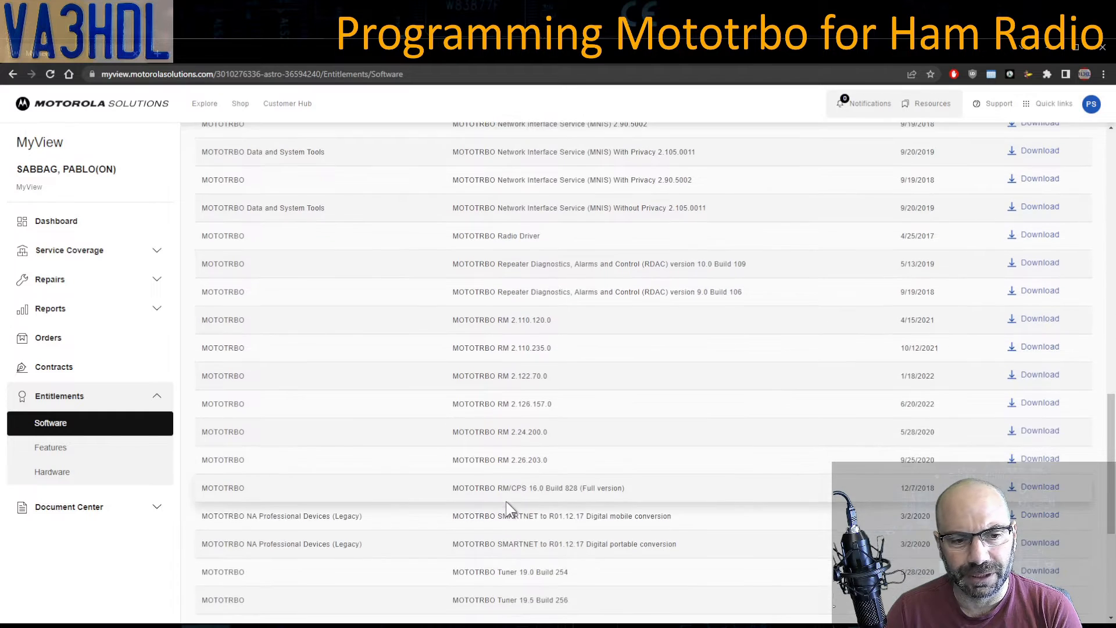
pyautogui.scroll(-2, 506, 508)
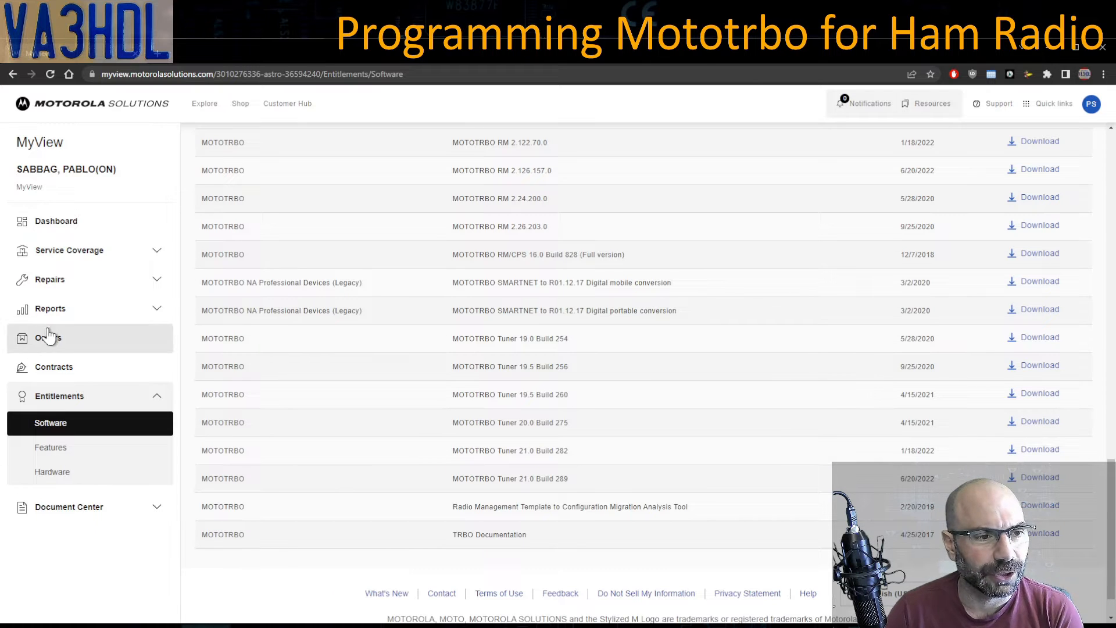
# - Go from MyView's Orders page to the online Shop, confirming the redirection
pyautogui.click(59, 344)
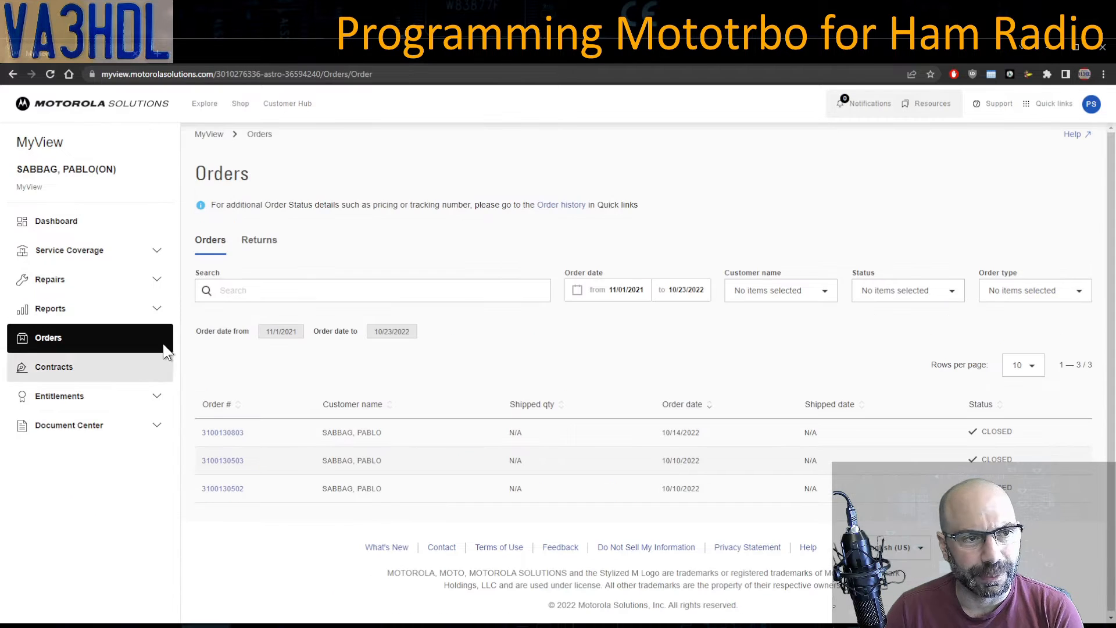
pyautogui.click(240, 104)
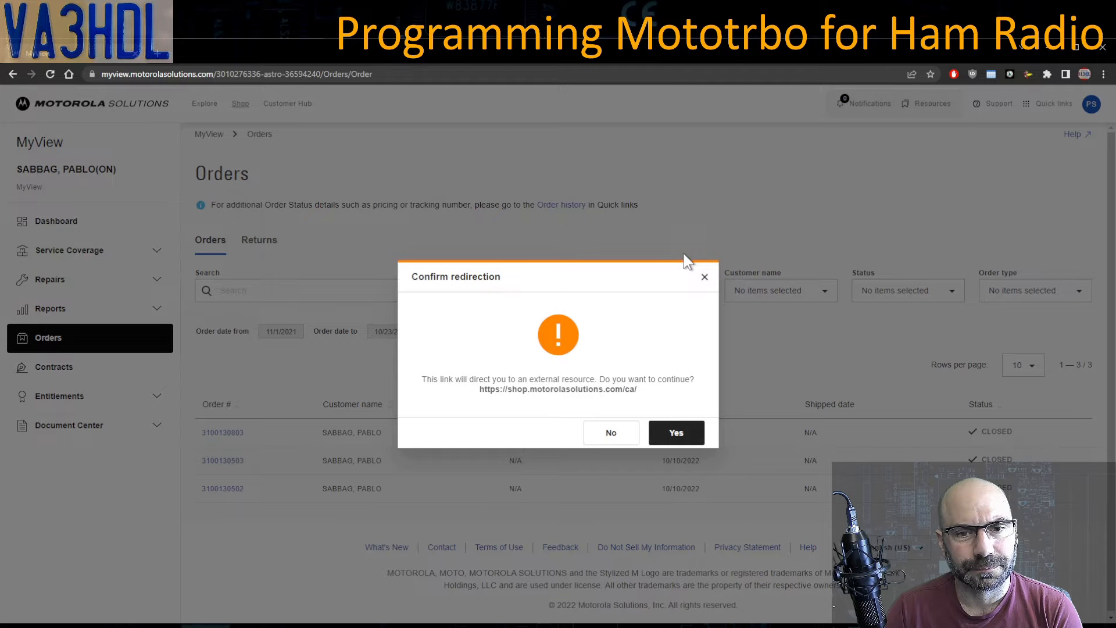
pyautogui.click(680, 433)
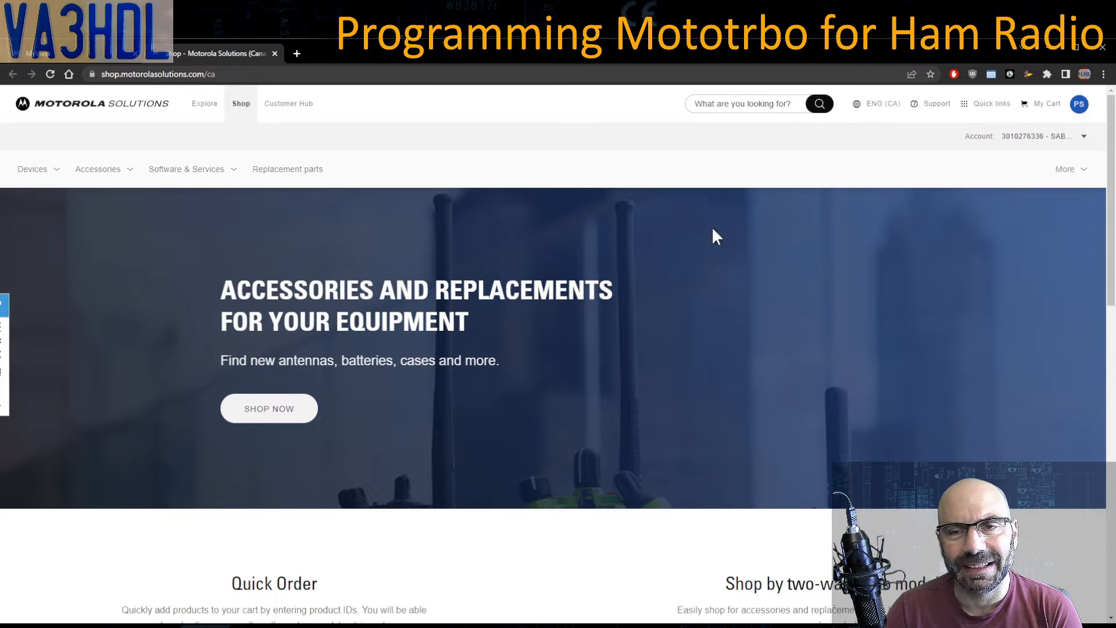
pyautogui.click(725, 105)
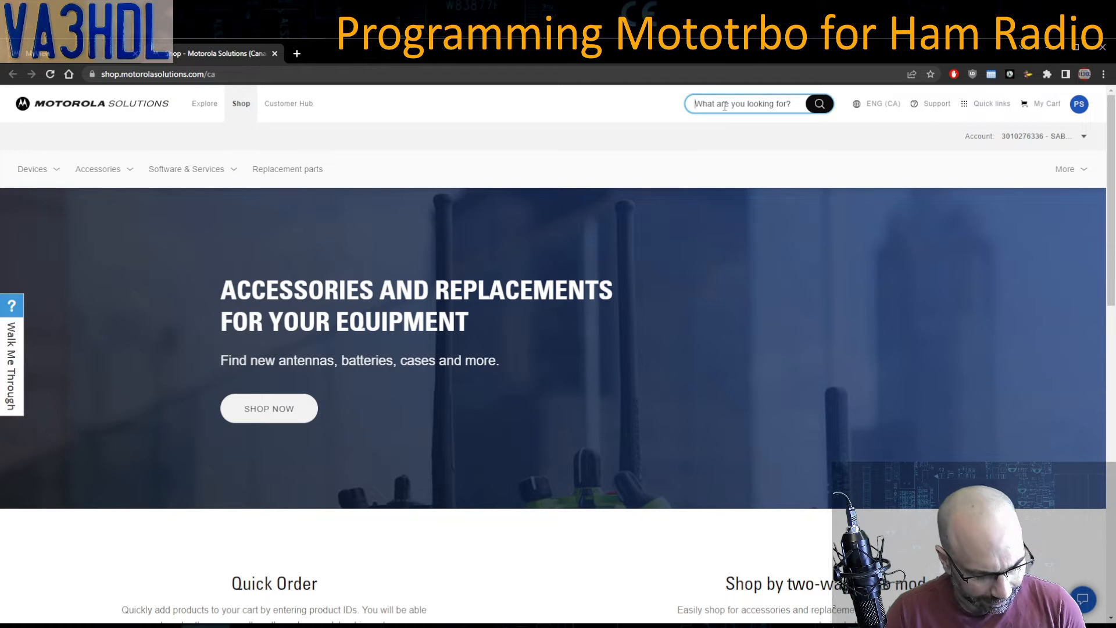
pyautogui.write('HKVN4362A')
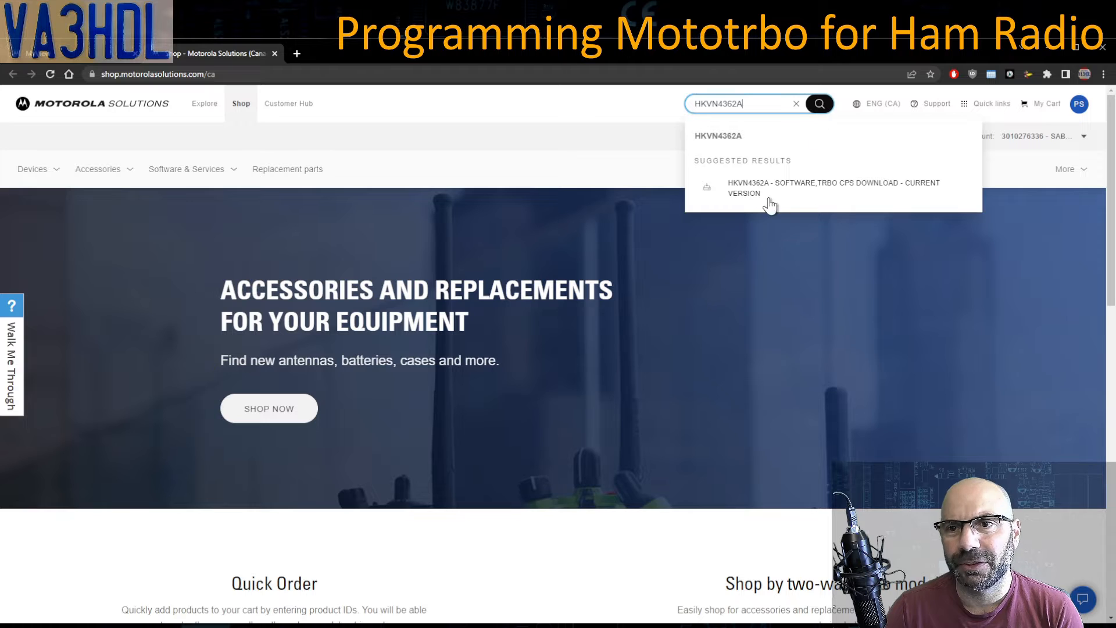
pyautogui.click(788, 191)
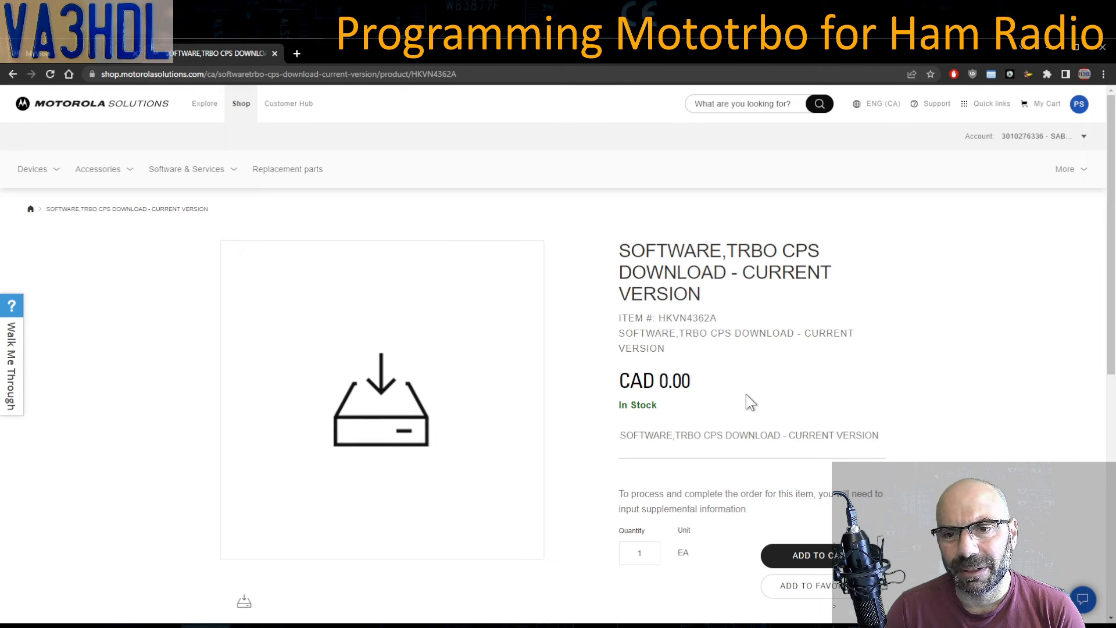
pyautogui.moveTo(617, 384); pyautogui.dragTo(705, 388)
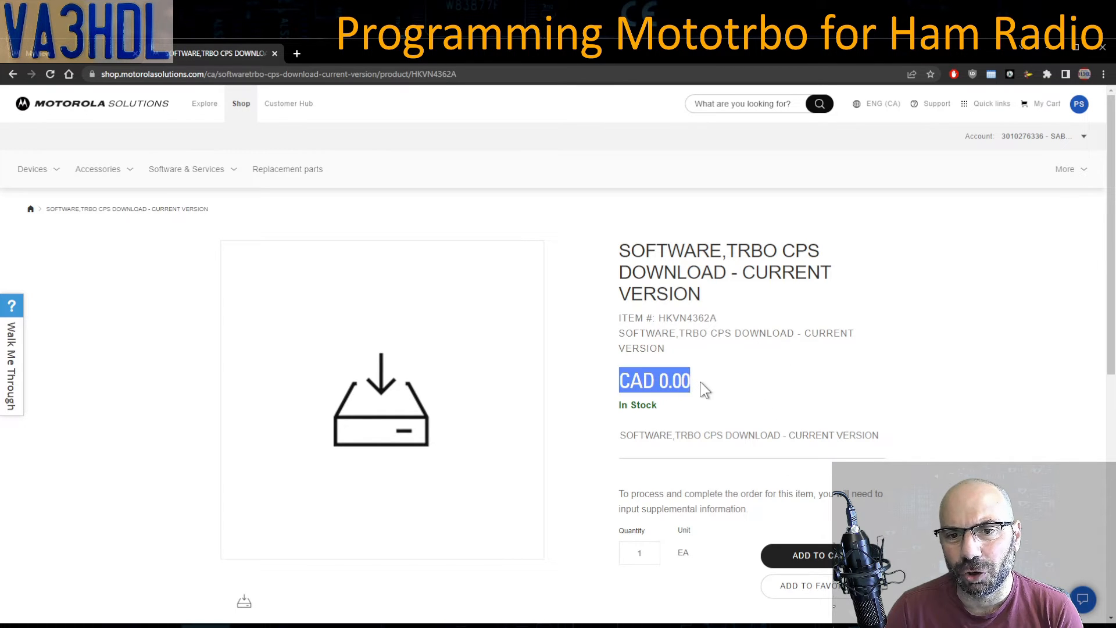
pyautogui.click(745, 386)
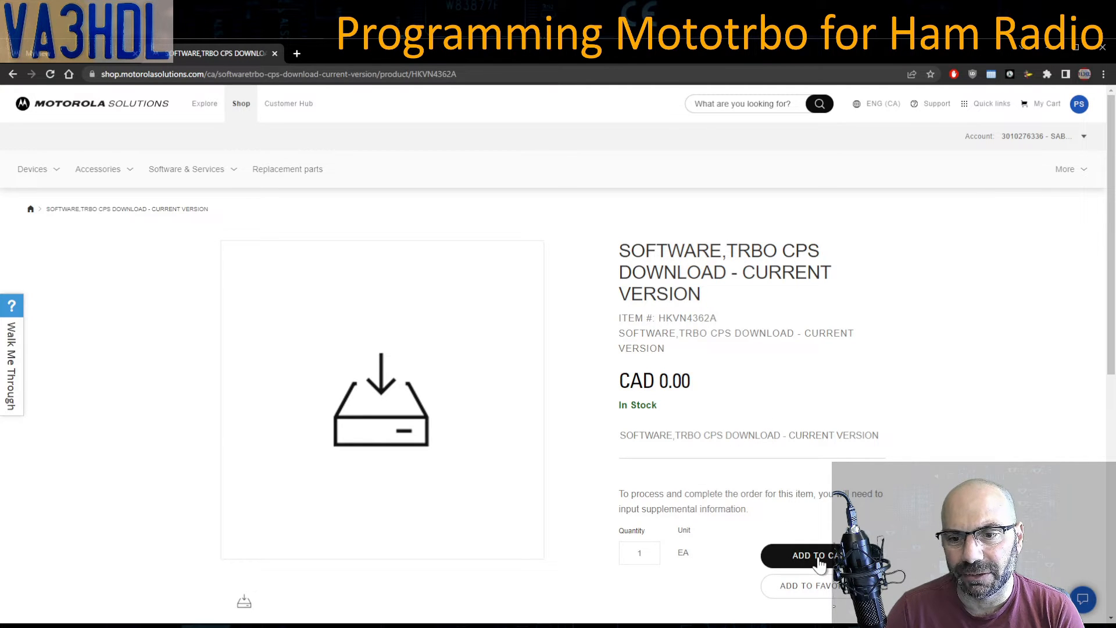
# - Add the TRBO CPS download HKVN4362A to the cart with the required e-mail address filled in
pyautogui.click(856, 557)
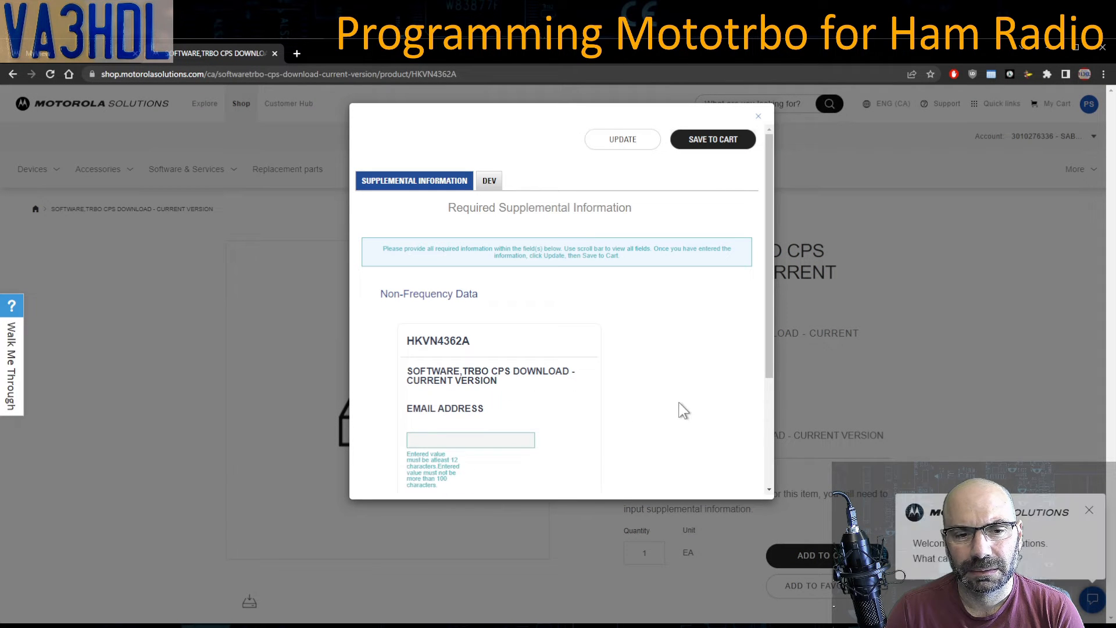
pyautogui.scroll(-1, 681, 411)
pyautogui.click(500, 402)
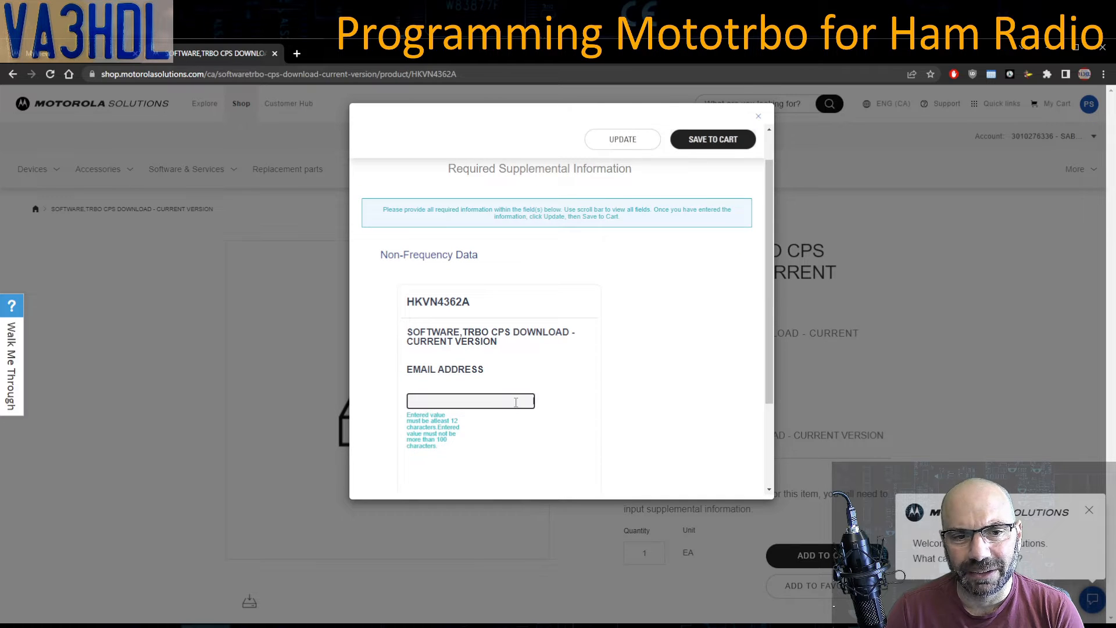
pyautogui.scroll(-1, 515, 407)
pyautogui.click(483, 344)
pyautogui.click(460, 368)
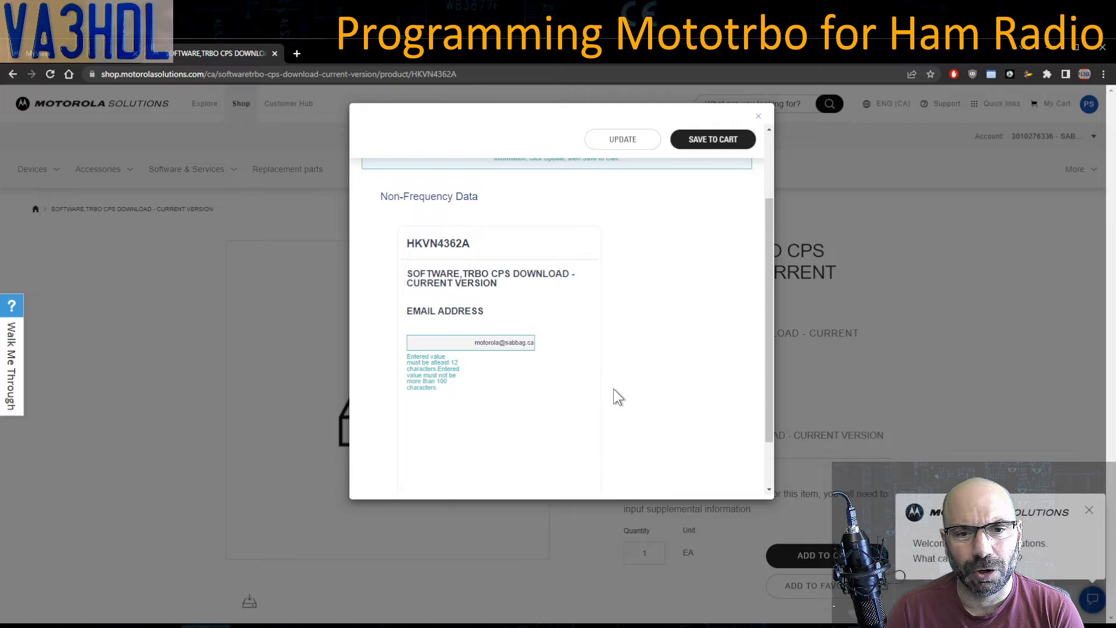
pyautogui.scroll(-1, 614, 390)
pyautogui.scroll(1, 613, 388)
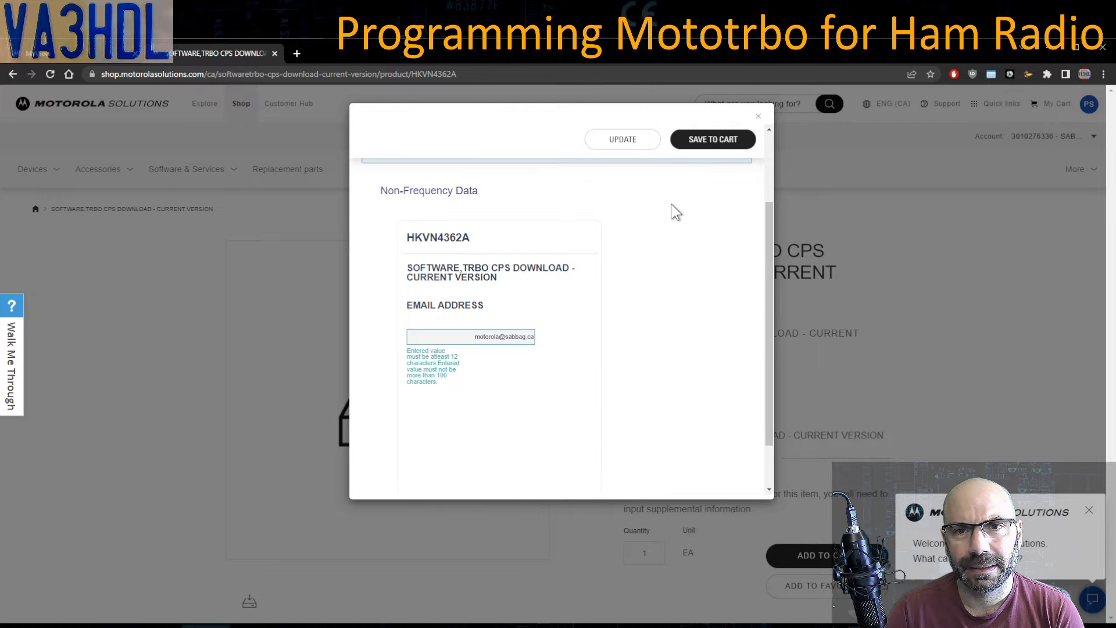
pyautogui.click(715, 141)
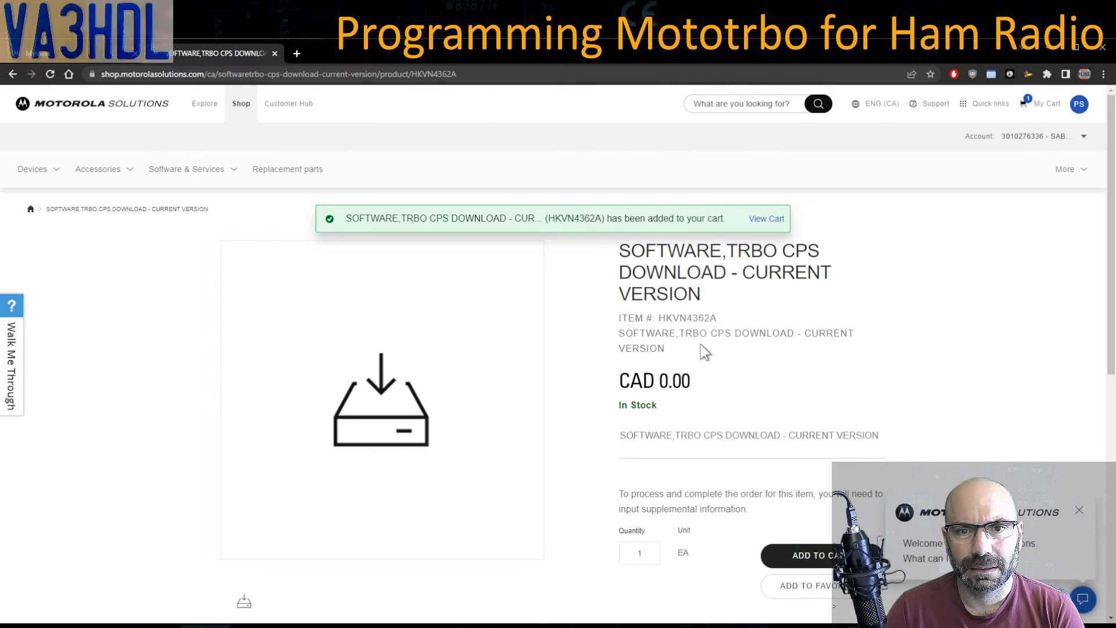
# - Open the cart and review TRBO CPS download HKVN4362A, quantity 1, total CAD 0.00
pyautogui.click(767, 219)
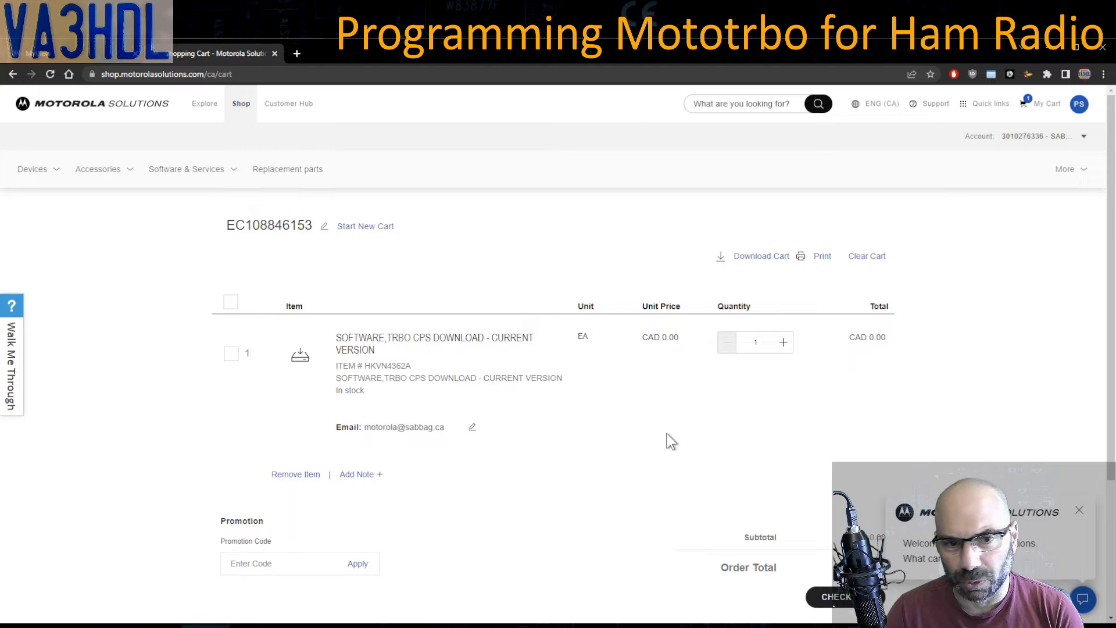
pyautogui.scroll(-1, 672, 442)
pyautogui.scroll(-1, 669, 433)
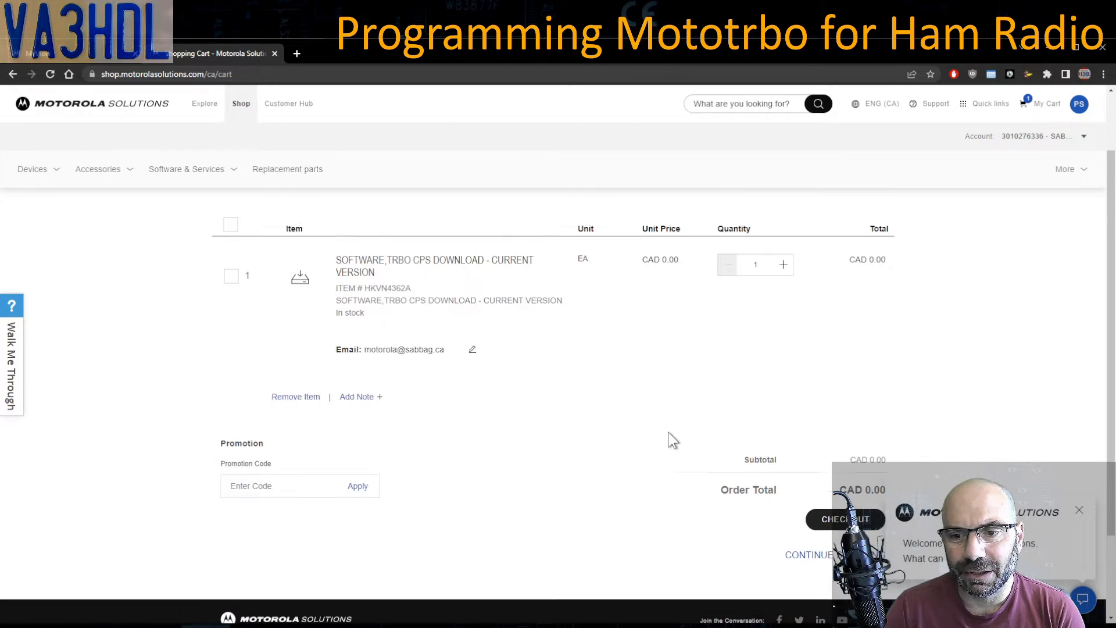
pyautogui.scroll(2, 669, 433)
pyautogui.scroll(1, 668, 433)
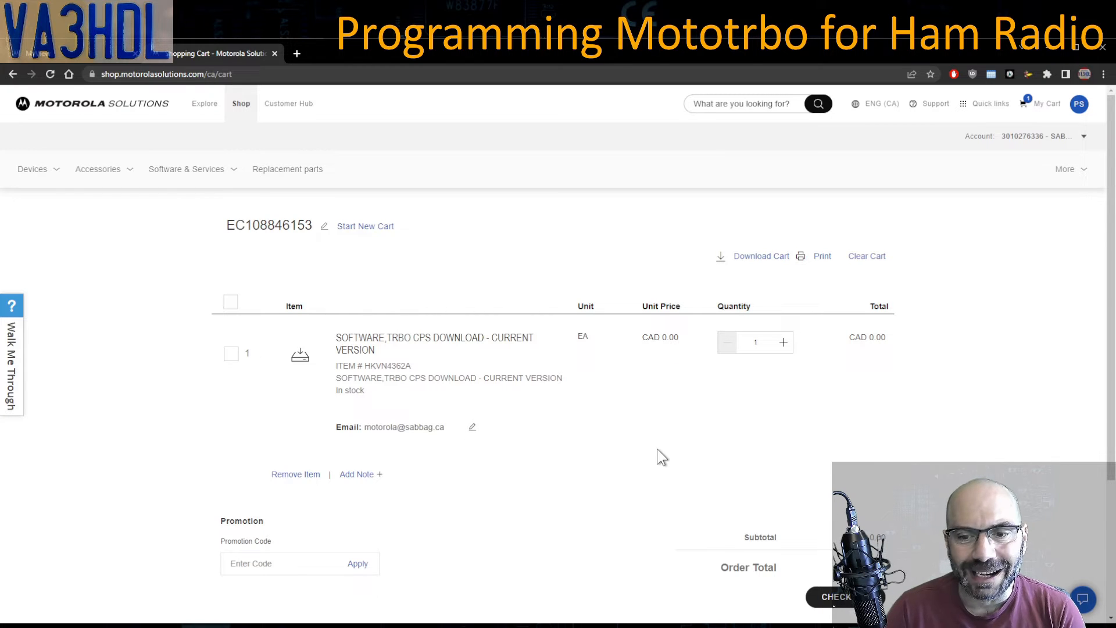
# - Back in MyView, open Software entitlements and the Subscribe dialog for free software
pyautogui.click(63, 61)
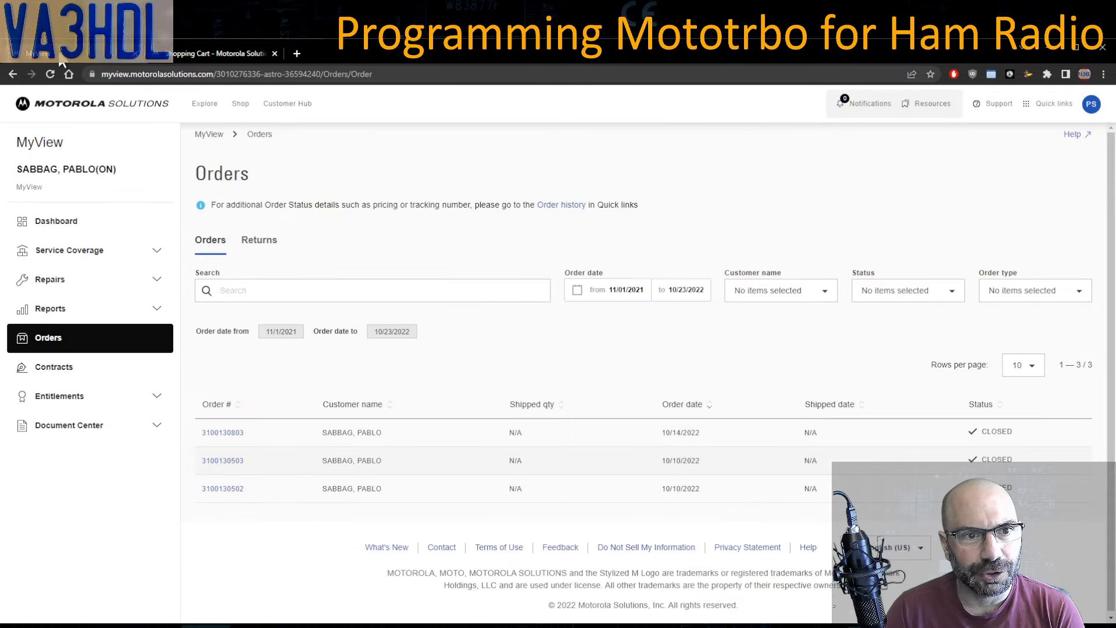
pyautogui.click(99, 401)
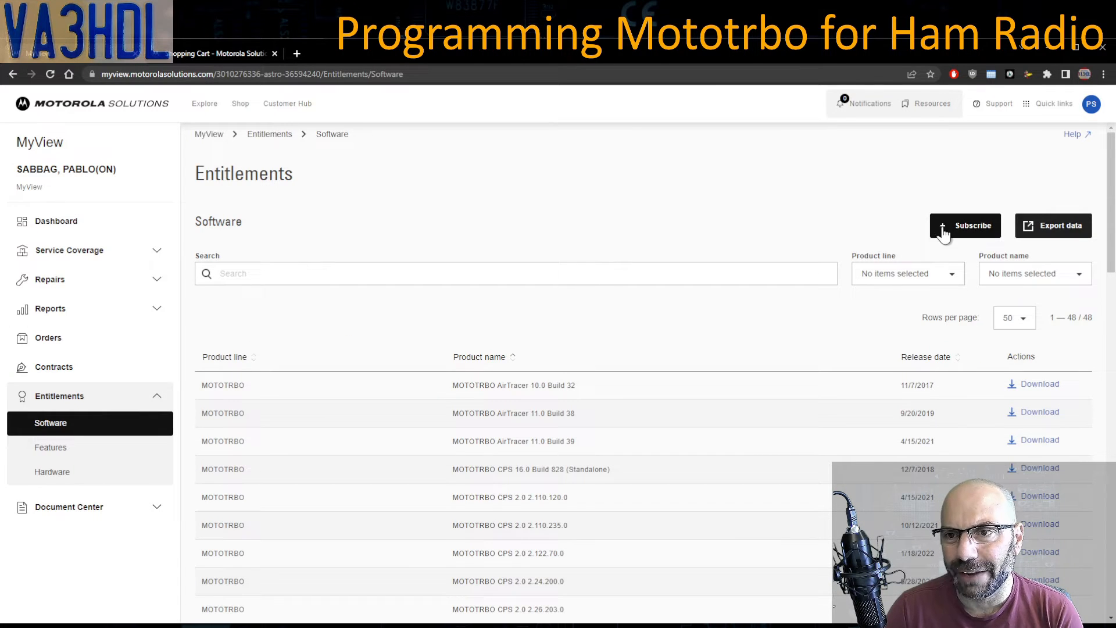
pyautogui.click(970, 230)
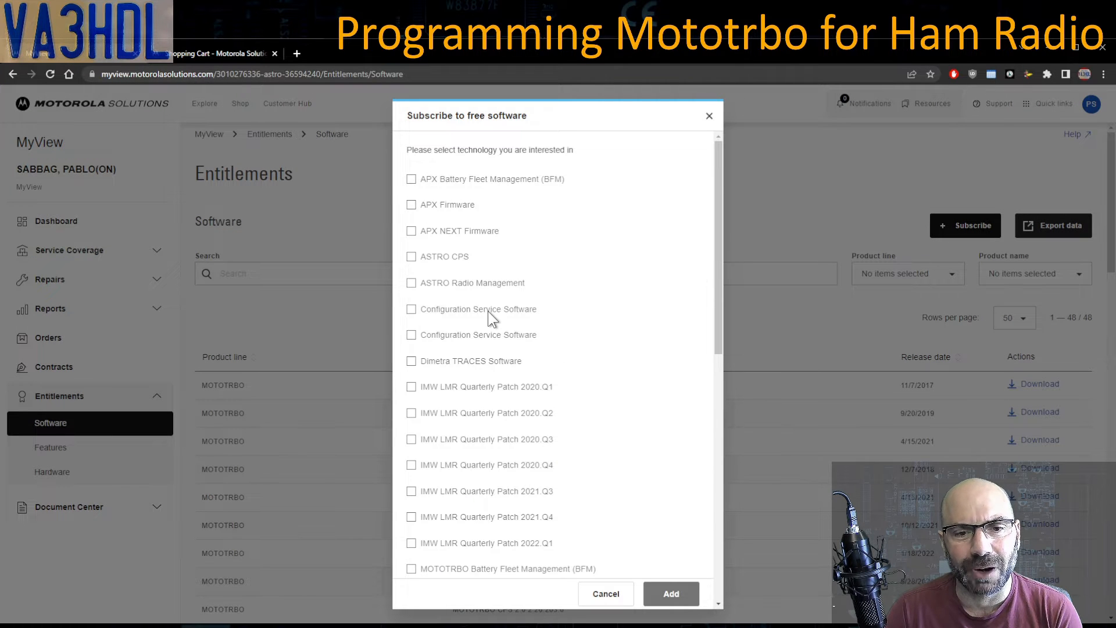
# - Look through the subscription checkbox list and close the dialog without subscribing to anything
pyautogui.scroll(-5, 487, 312)
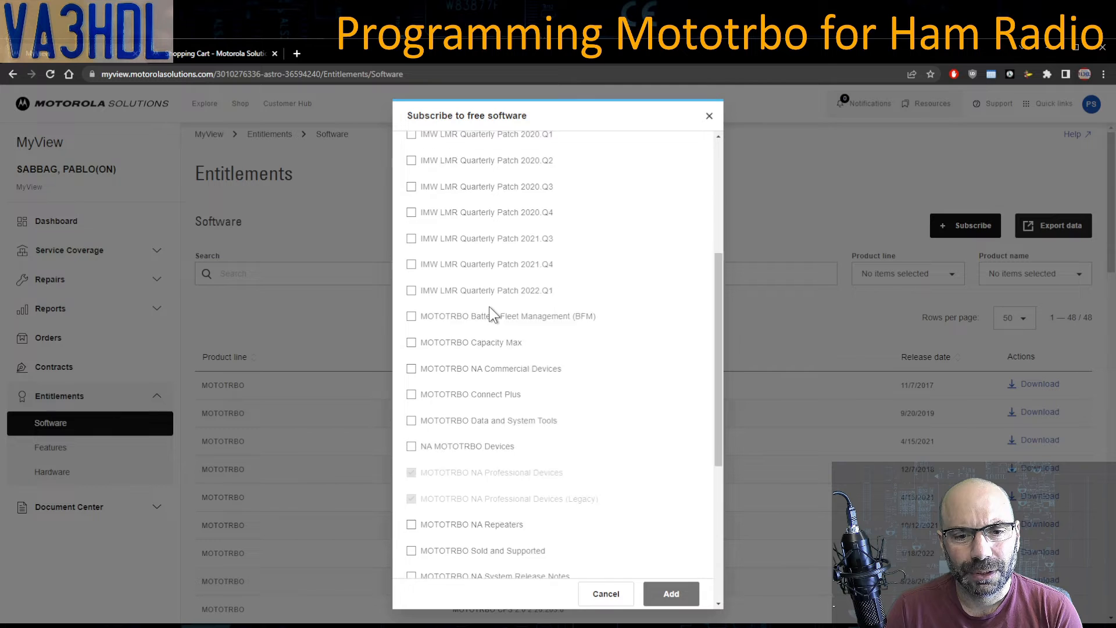
pyautogui.scroll(-3, 489, 306)
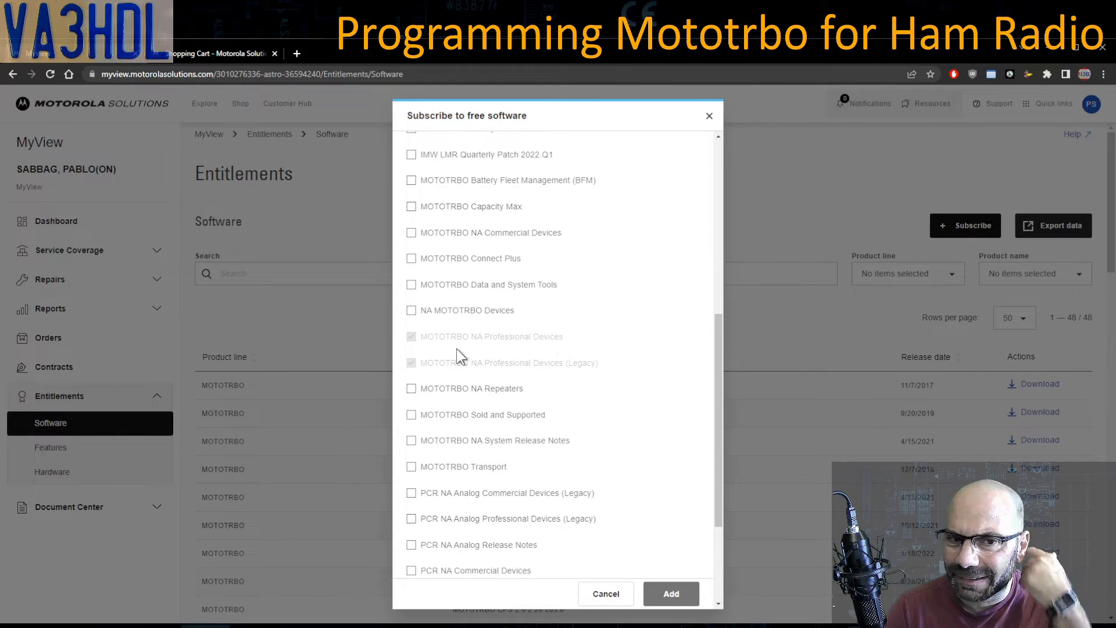
pyautogui.scroll(-1, 429, 365)
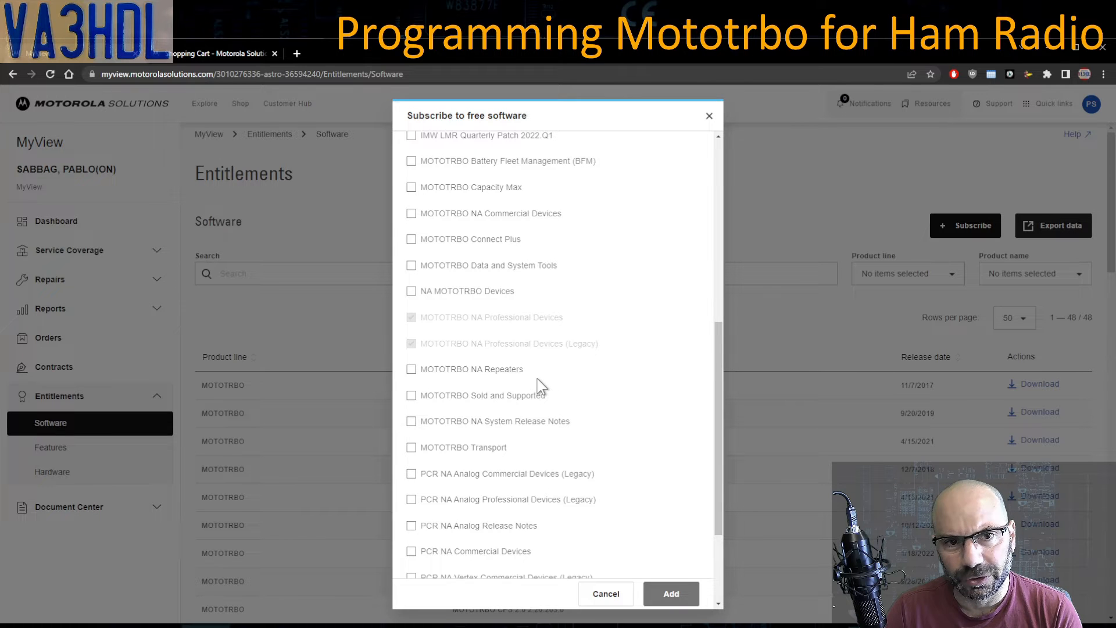
pyautogui.scroll(-3, 540, 386)
pyautogui.scroll(3, 541, 386)
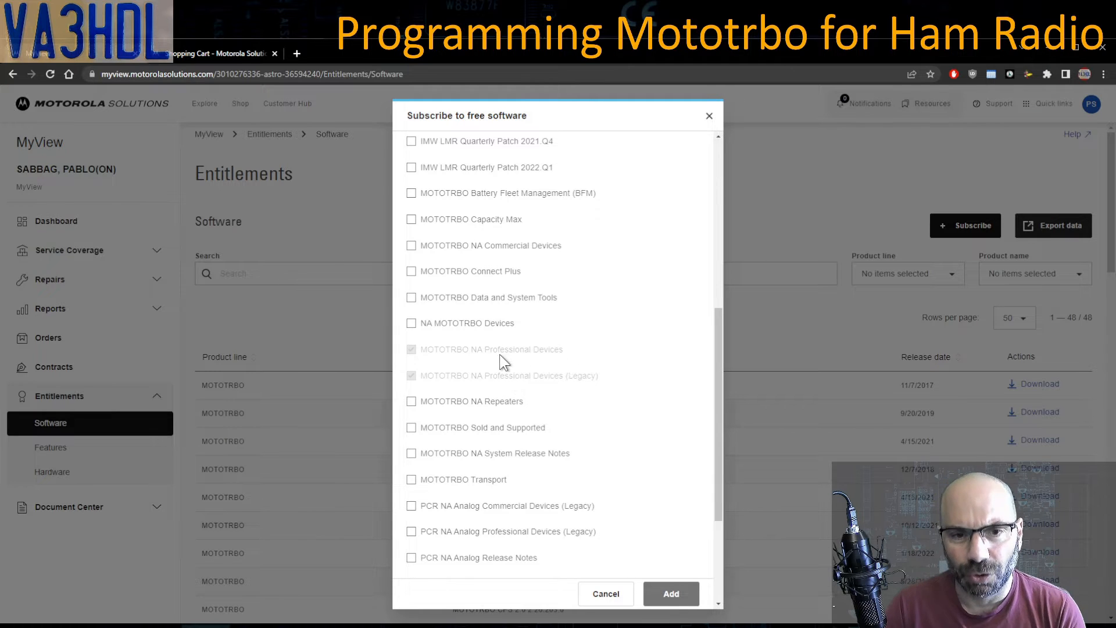
pyautogui.click(709, 116)
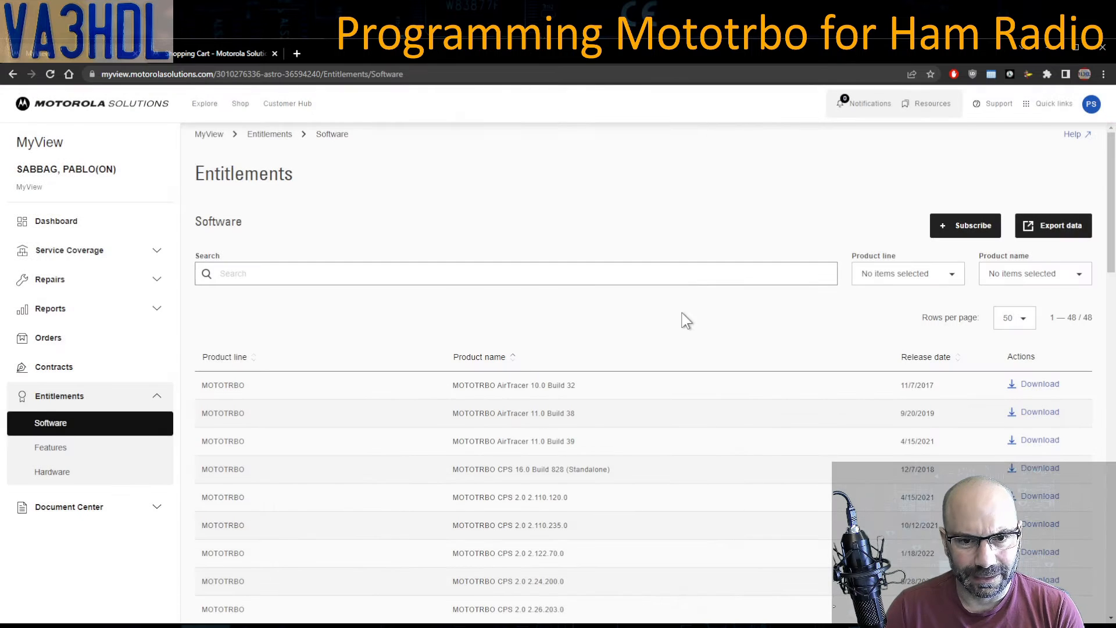
pyautogui.scroll(-2, 688, 326)
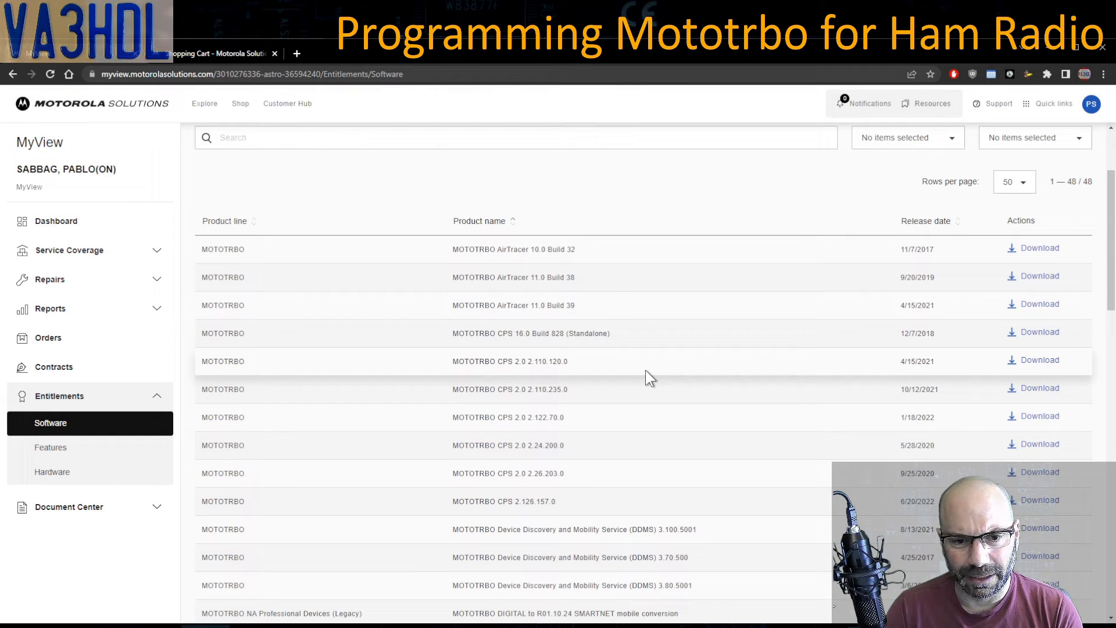
pyautogui.scroll(-1, 645, 369)
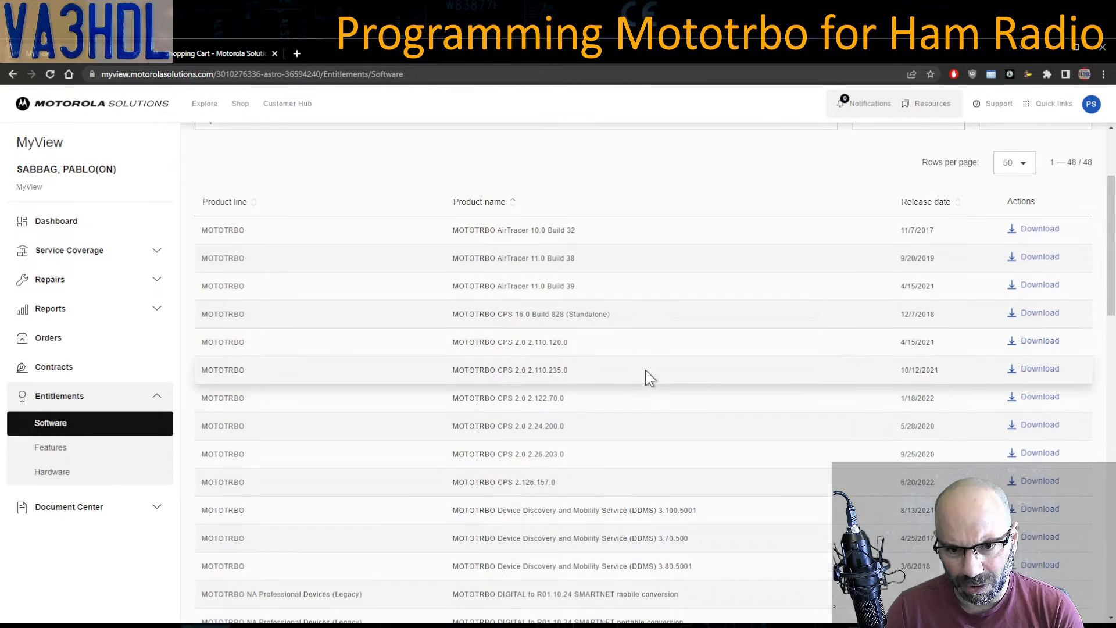
pyautogui.scroll(-2, 647, 364)
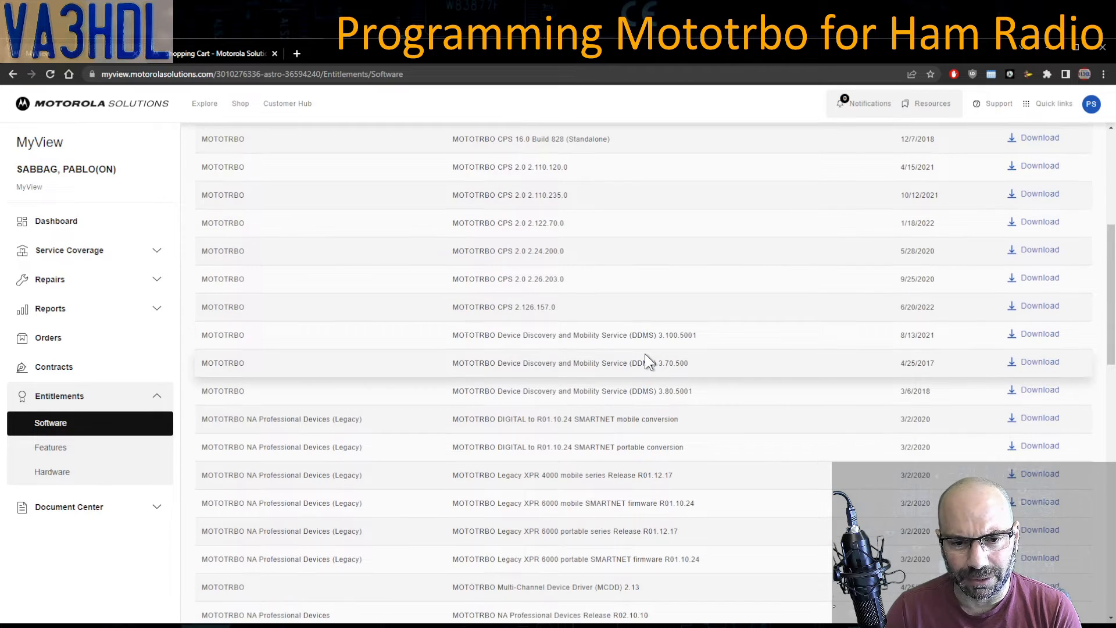
pyautogui.scroll(-1, 298, 365)
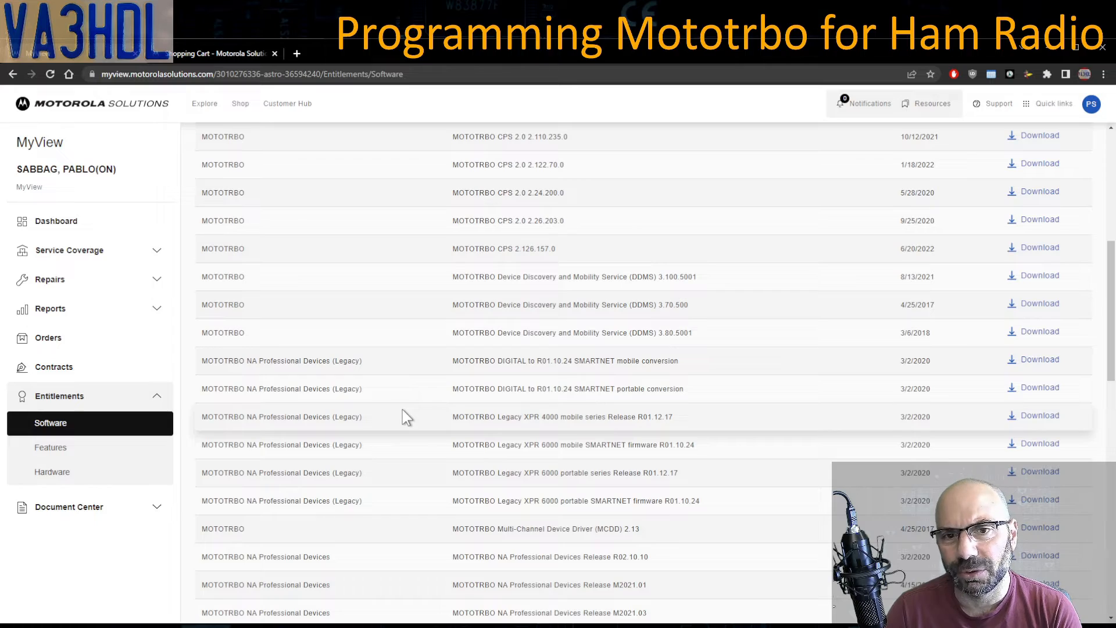
pyautogui.scroll(5, 403, 410)
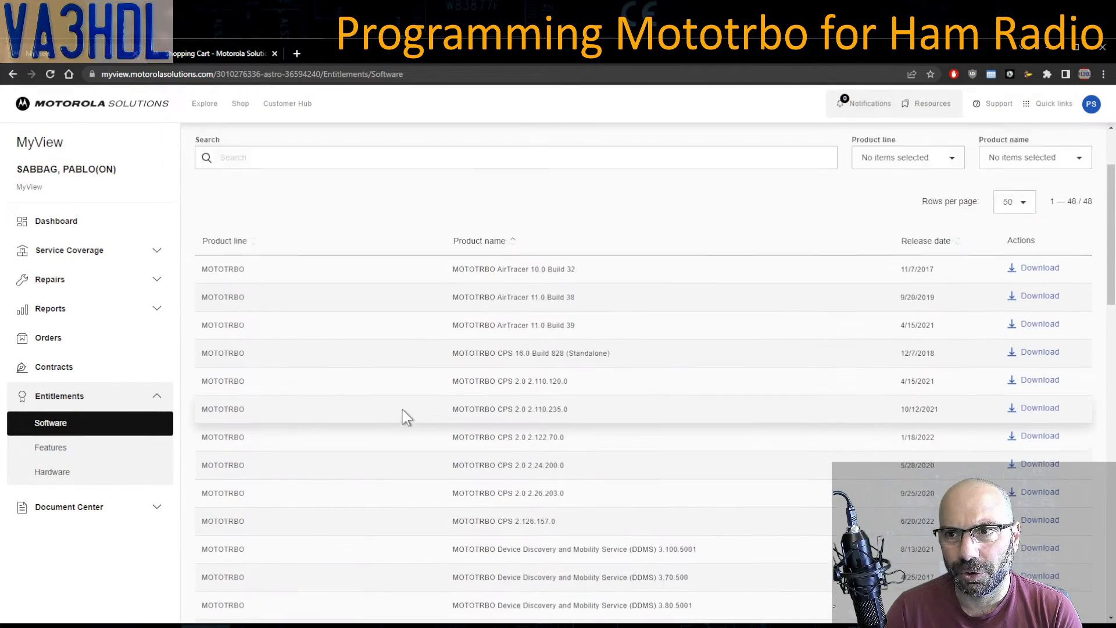
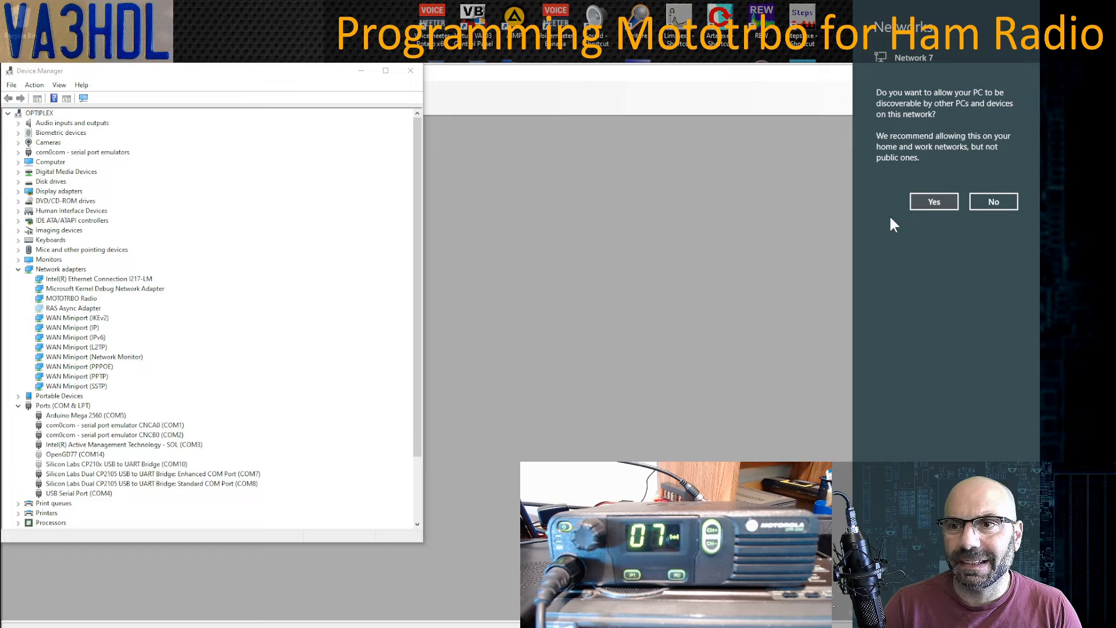
# - Answer Yes on the Network 7 prompt to make the PC discoverable
pyautogui.click(934, 202)
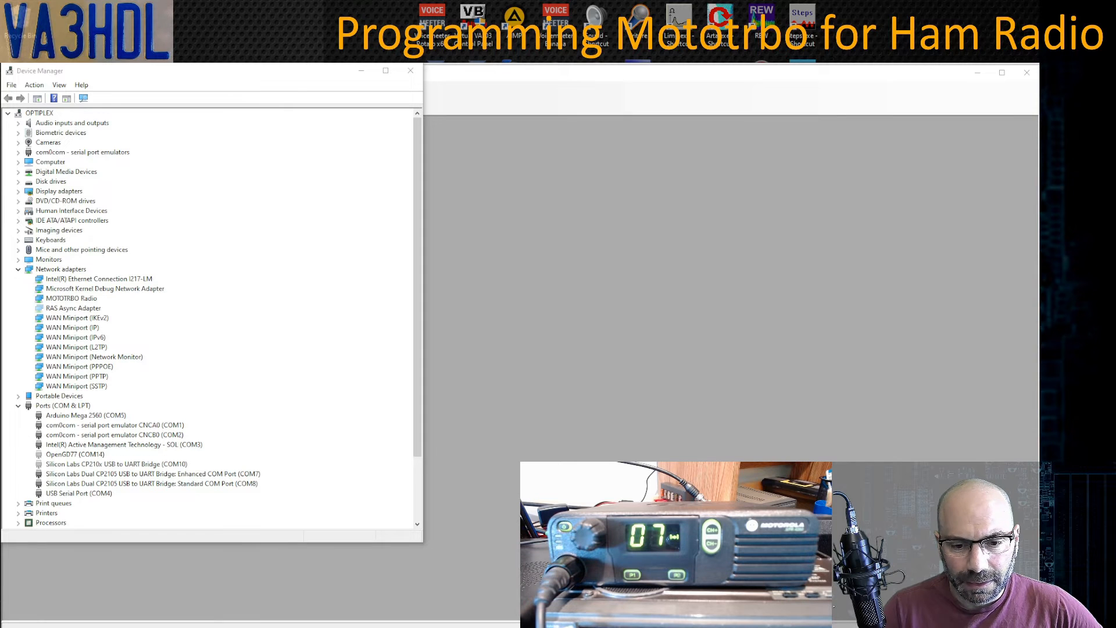
# - Switch to OpenGD77 CPS and open the DMR ID and callsign and Boot screen settings
pyautogui.moveTo(532, 627)
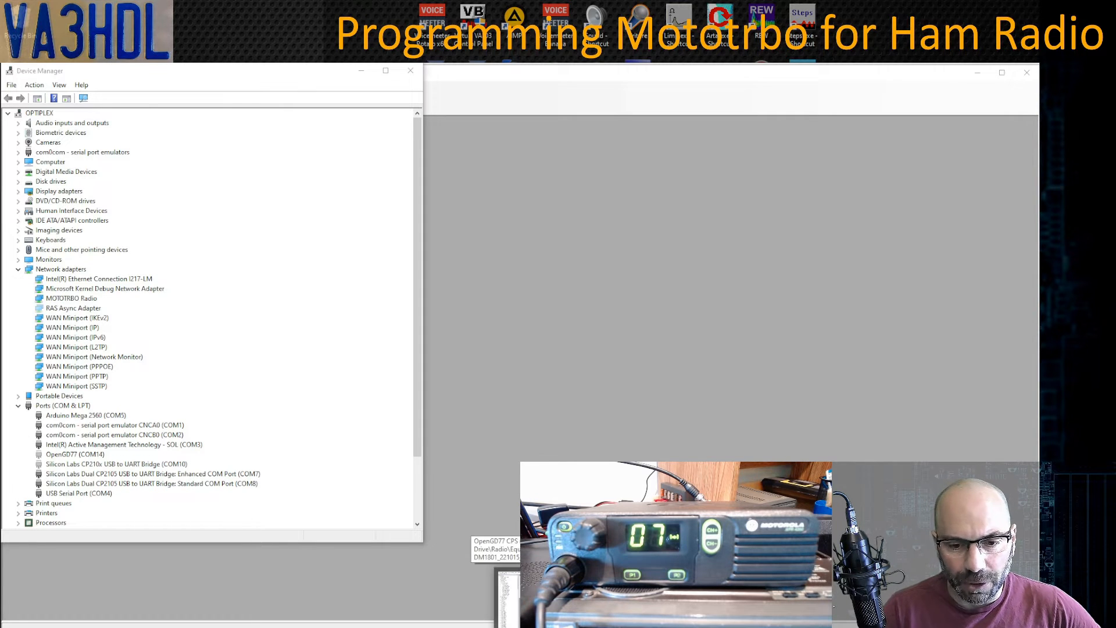
pyautogui.click(530, 590)
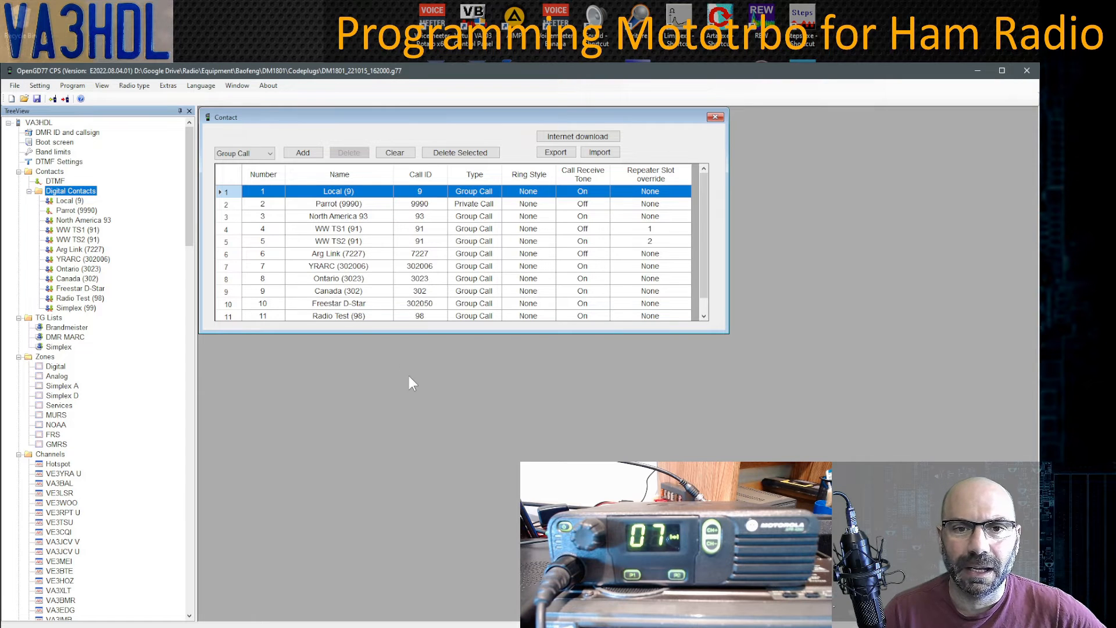
pyautogui.click(55, 134)
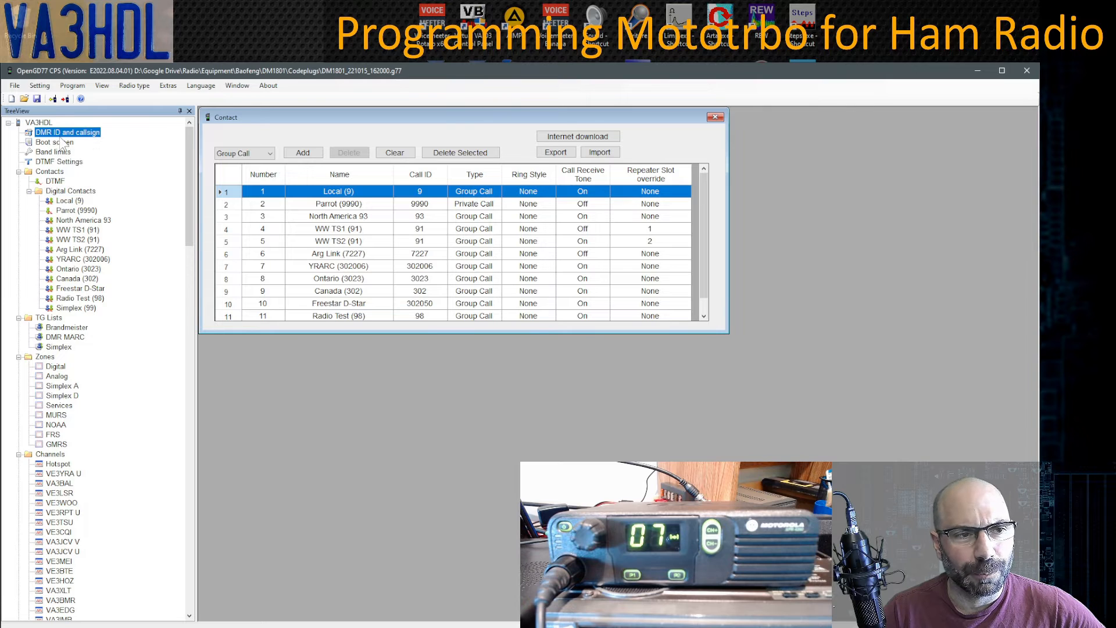
pyautogui.doubleClick(55, 135)
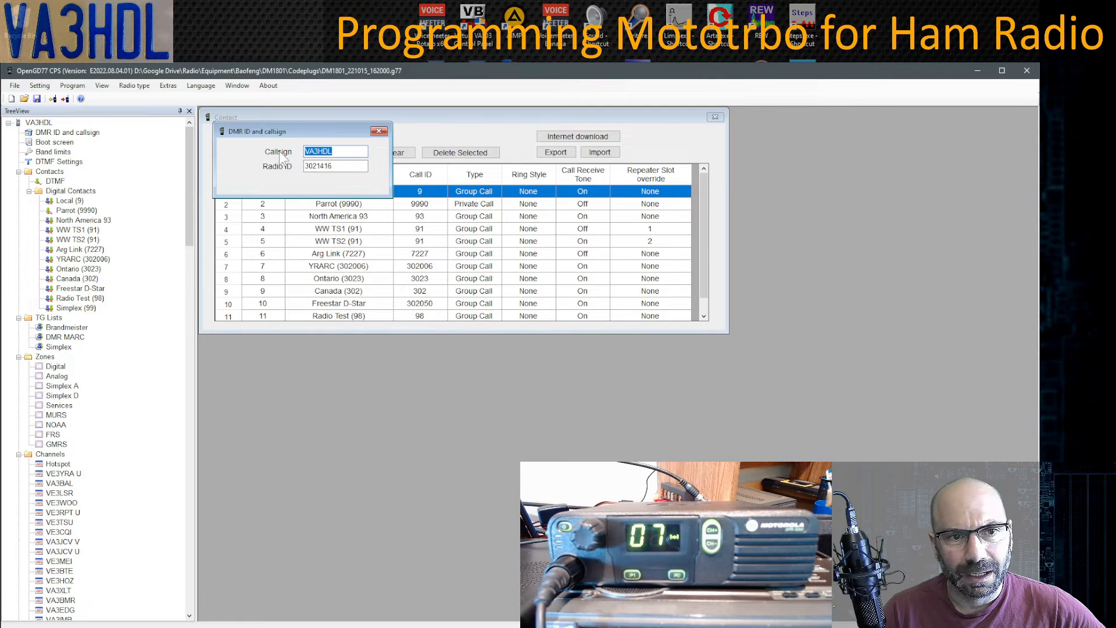
pyautogui.click(60, 143)
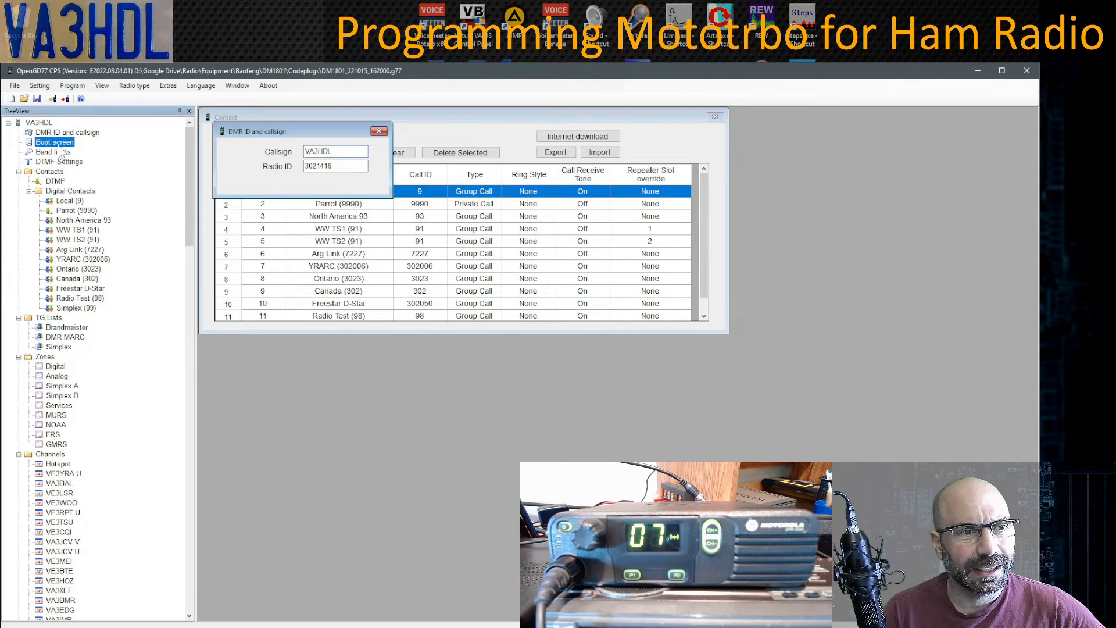
# - Review the contacts table rows: Local (9), Parrot (9990), North America 93, WW TS1, WW TS2, Arg Link (7227)
pyautogui.click(69, 202)
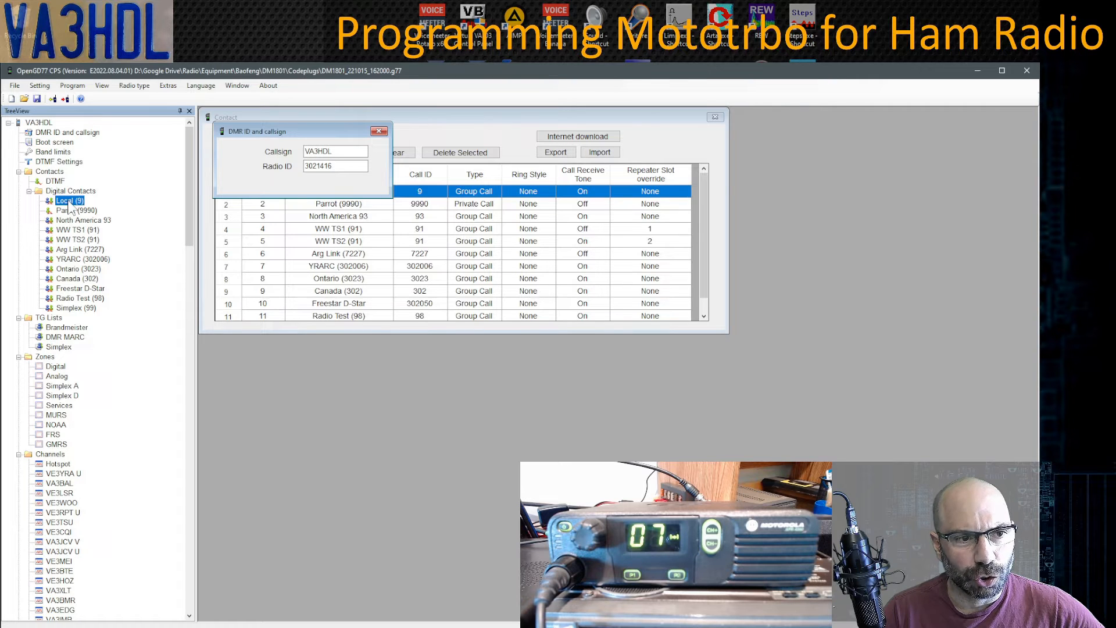
pyautogui.click(463, 119)
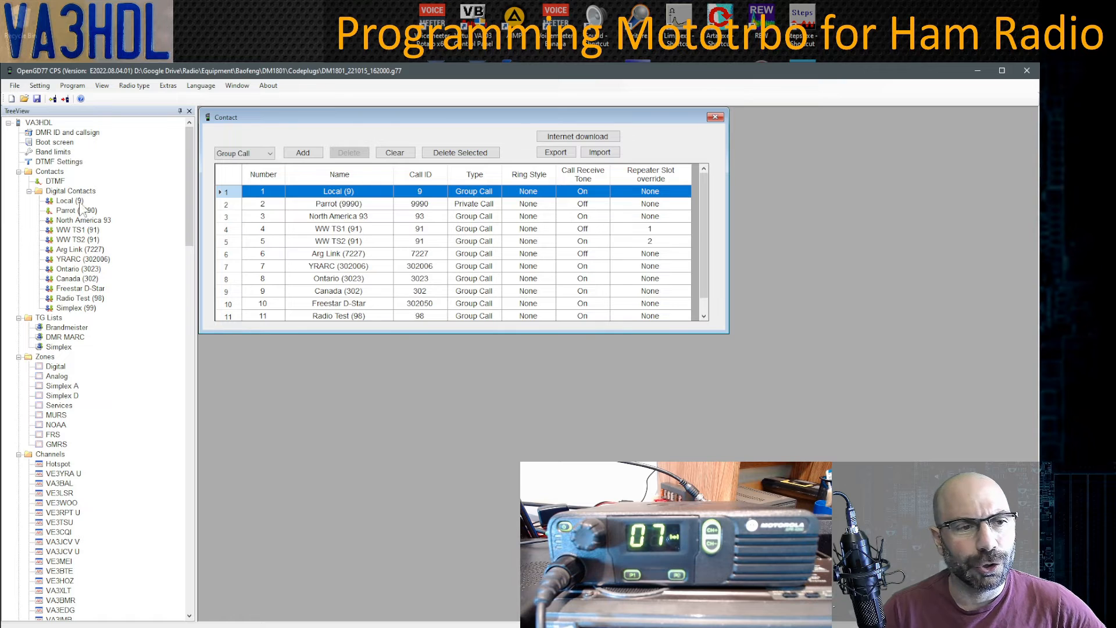
pyautogui.click(74, 210)
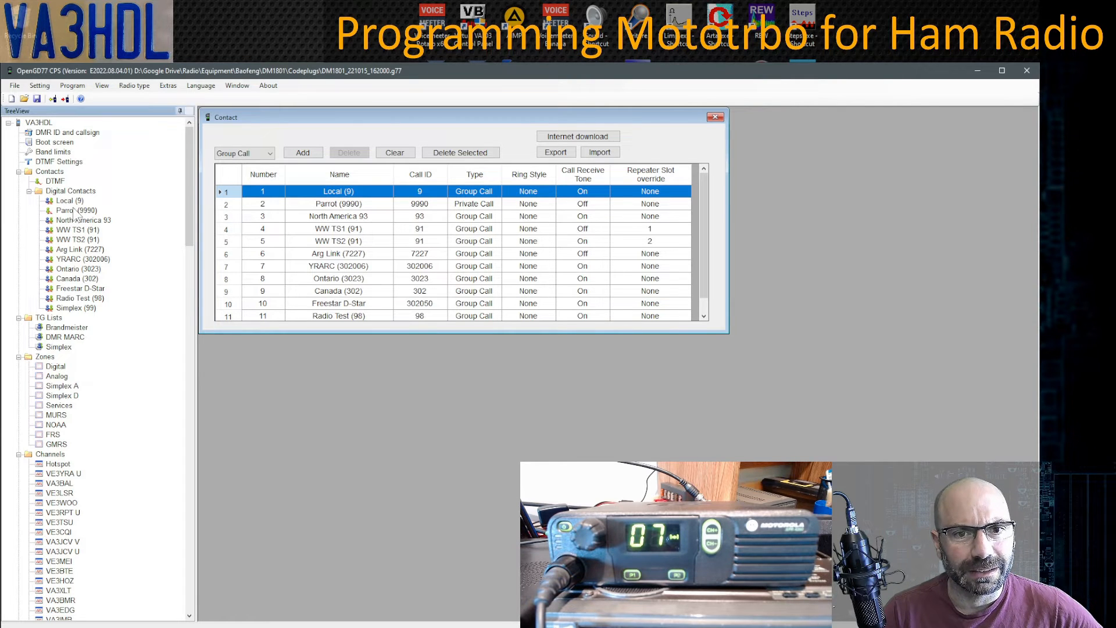
pyautogui.click(365, 207)
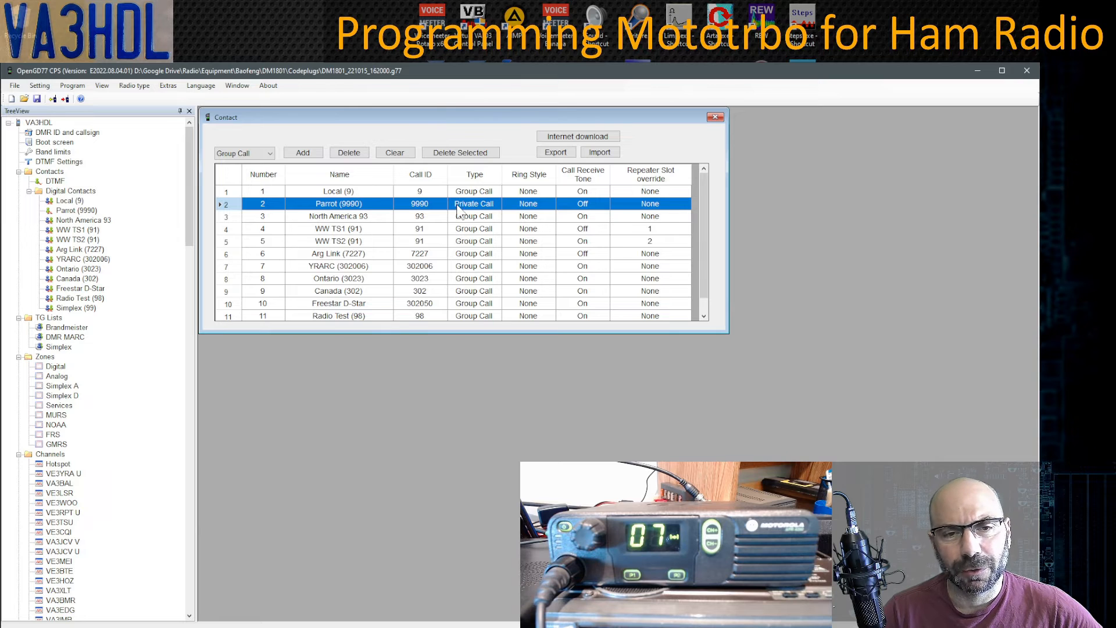
pyautogui.click(424, 191)
pyautogui.click(427, 217)
pyautogui.click(428, 228)
pyautogui.click(431, 240)
pyautogui.click(430, 254)
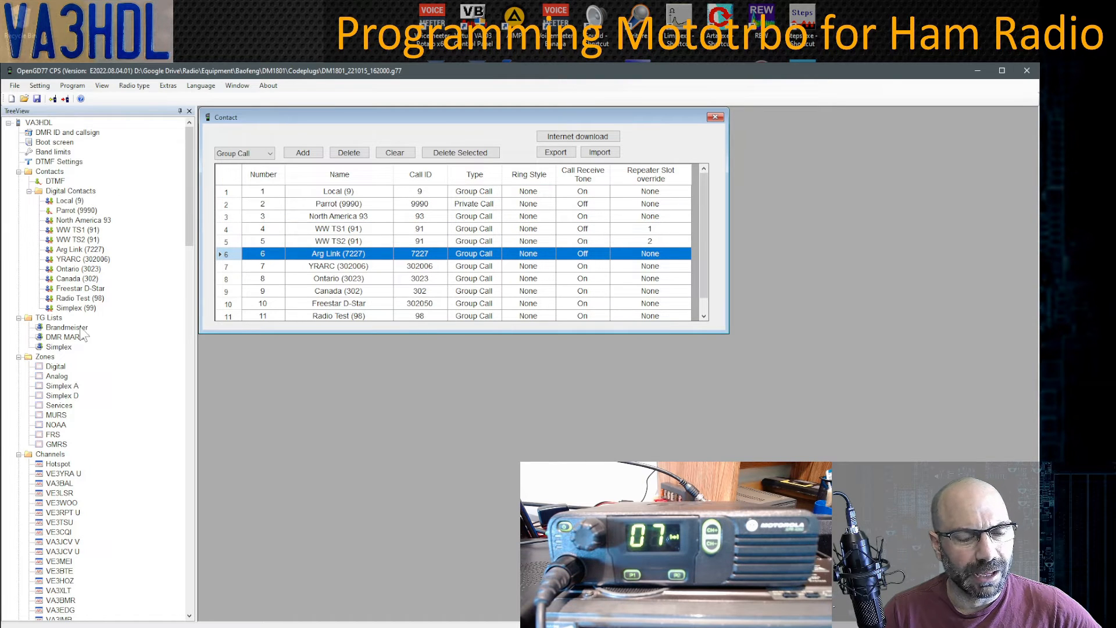
pyautogui.scroll(-2, 88, 329)
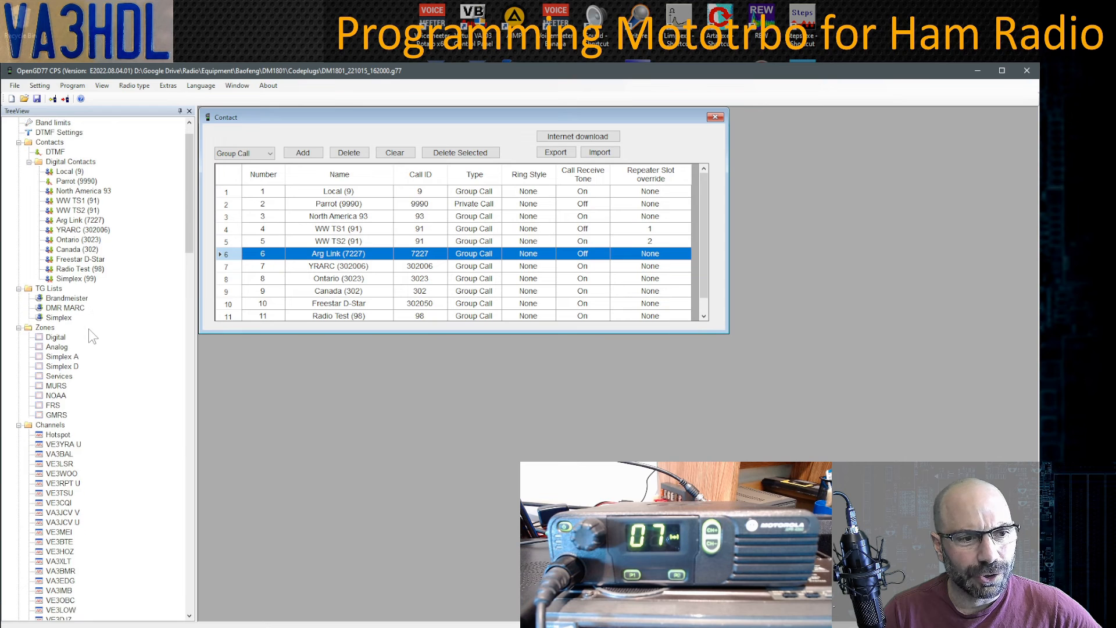
# - Open the Brandmeister talkgroup list and look at the Digital and Analog zones
pyautogui.doubleClick(68, 269)
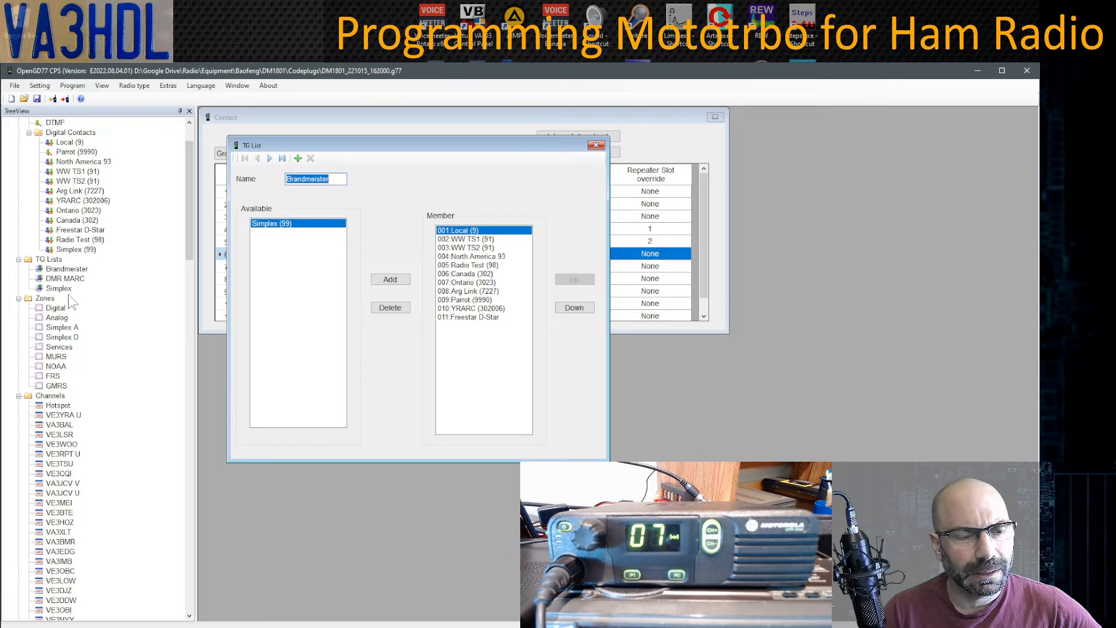
pyautogui.scroll(-1, 91, 331)
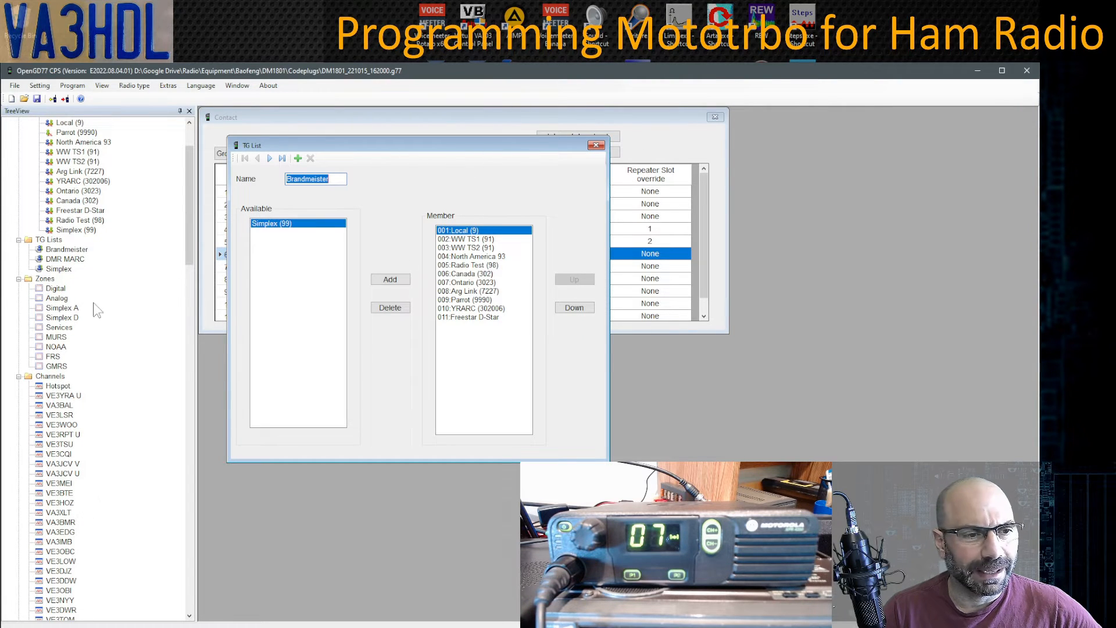
pyautogui.click(58, 291)
pyautogui.click(57, 299)
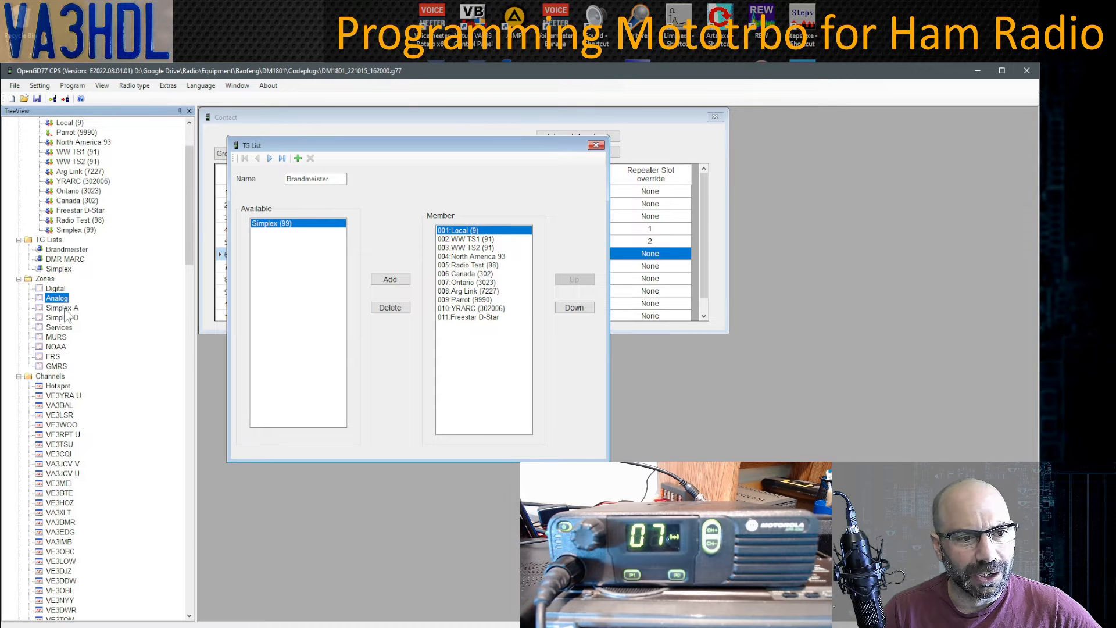
# - Scroll through the channels in the TreeView, then switch over to MOTOTRBO CPS
pyautogui.scroll(-2, 103, 381)
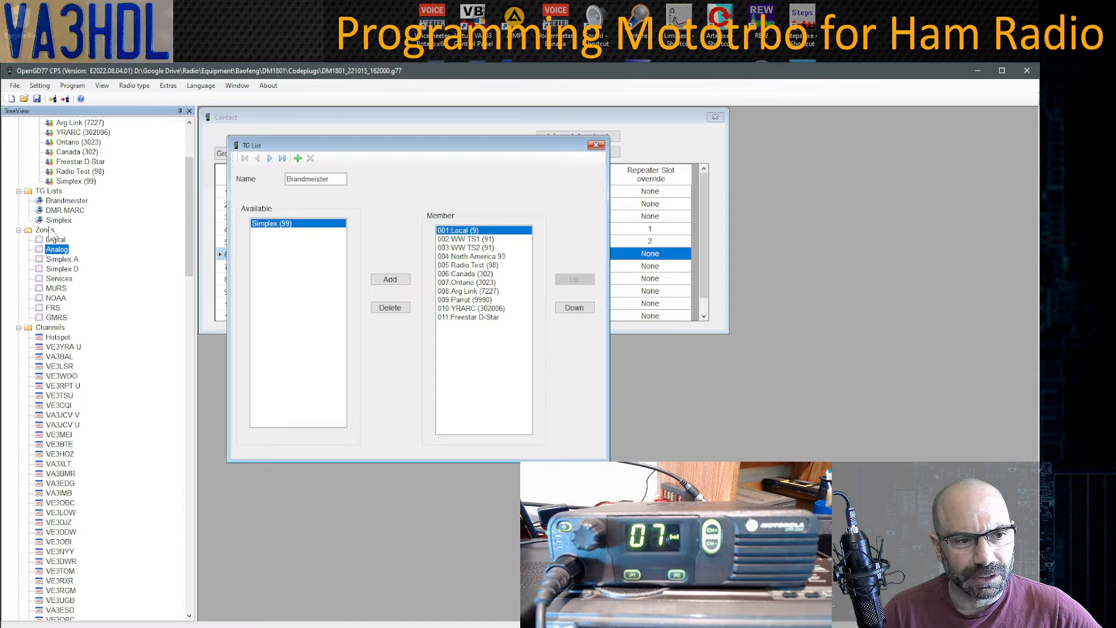
pyautogui.scroll(-5, 97, 340)
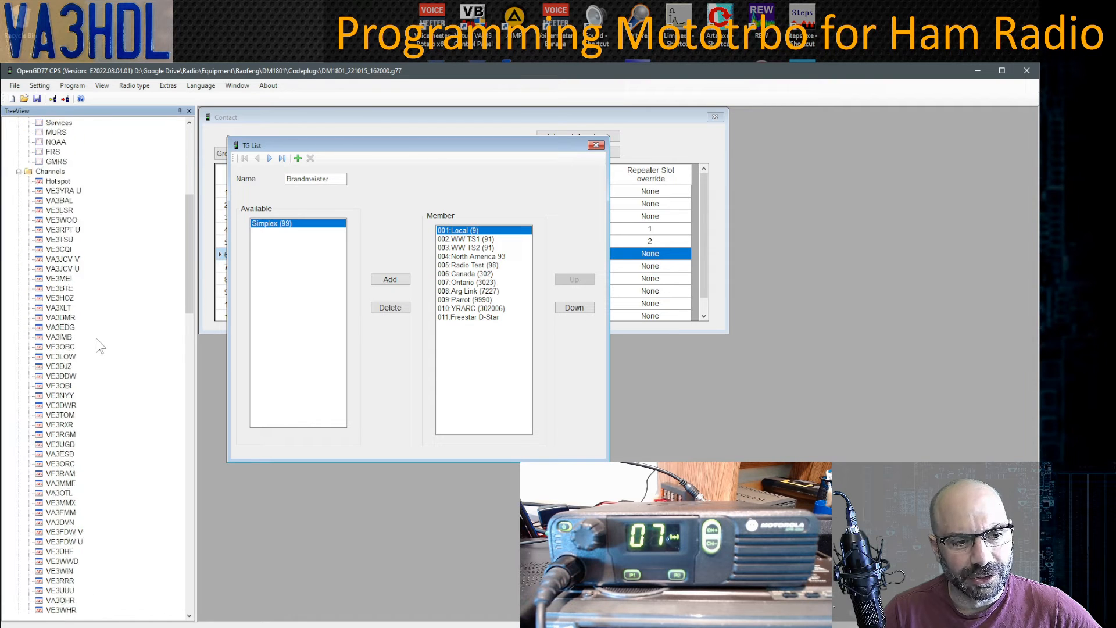
pyautogui.scroll(-2, 82, 491)
pyautogui.scroll(-8, 84, 490)
pyautogui.scroll(-4, 83, 490)
pyautogui.scroll(-9, 83, 490)
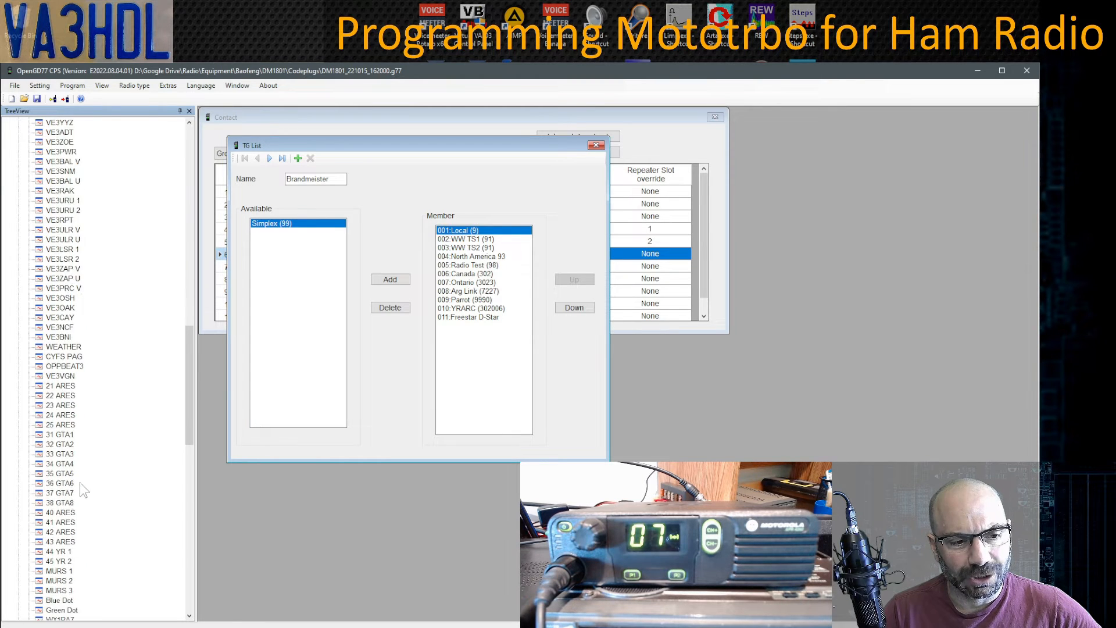
pyautogui.scroll(-10, 83, 490)
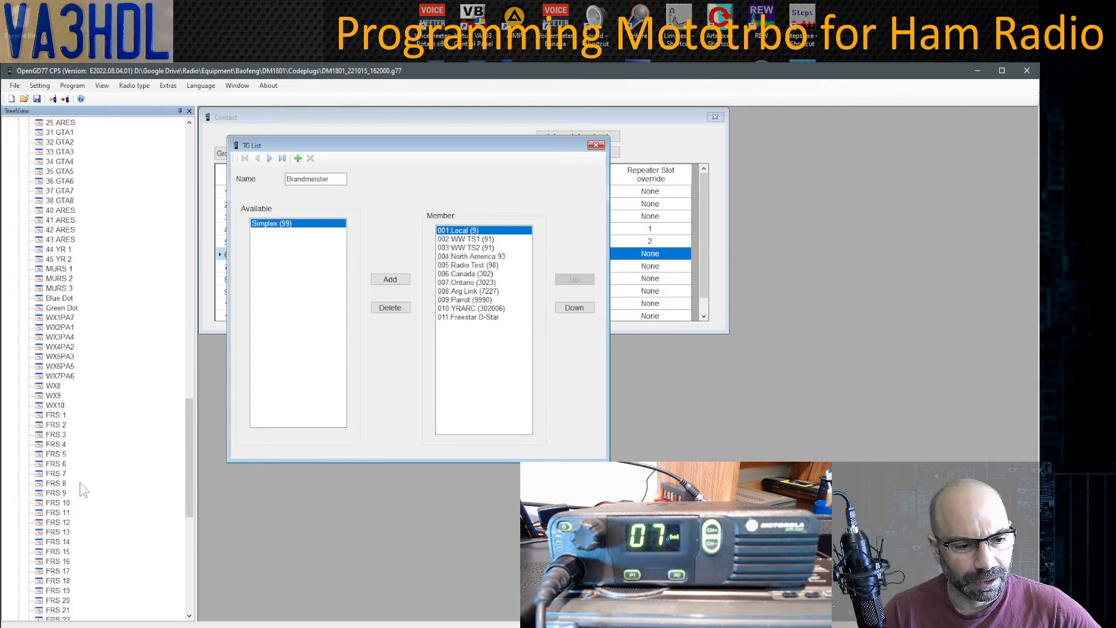
pyautogui.scroll(-7, 82, 490)
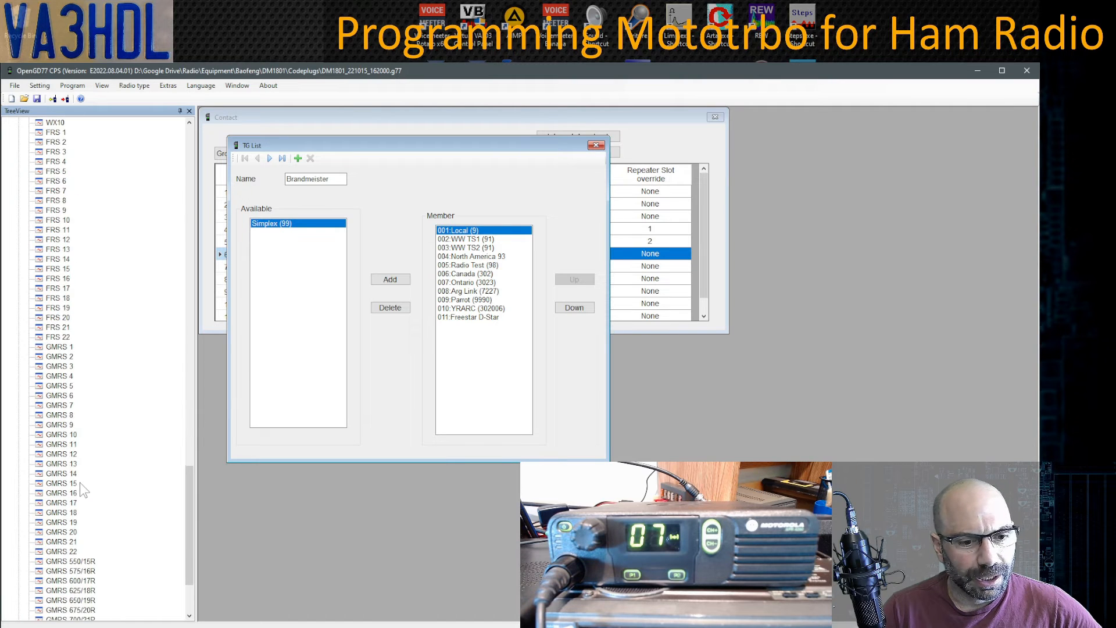
pyautogui.moveTo(187, 557); pyautogui.dragTo(191, 186)
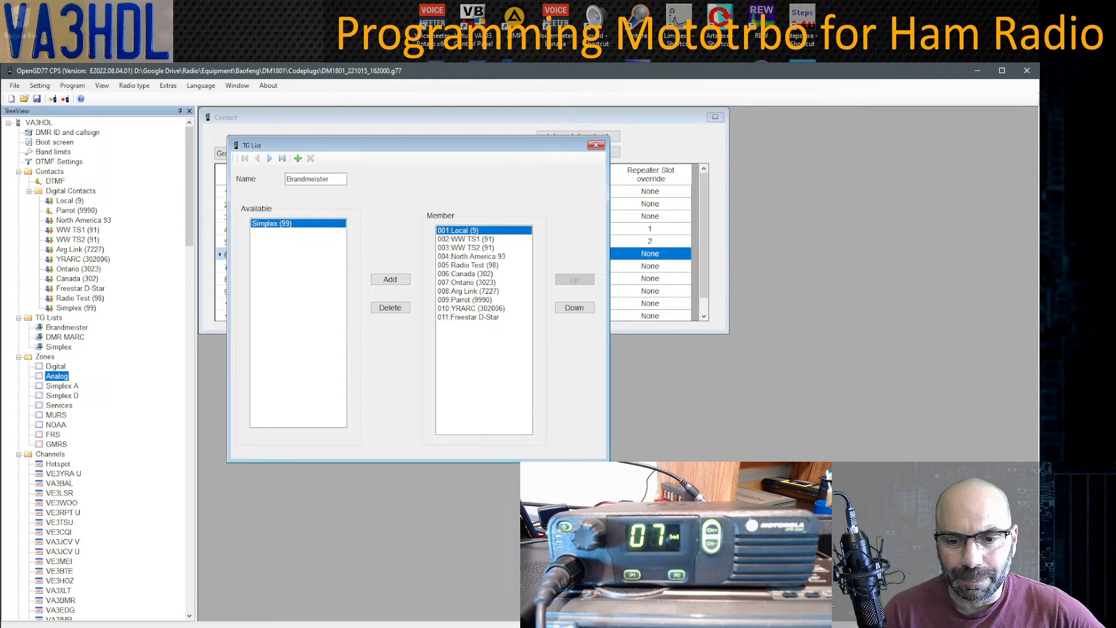
pyautogui.hotkey('alt', 'Tab')
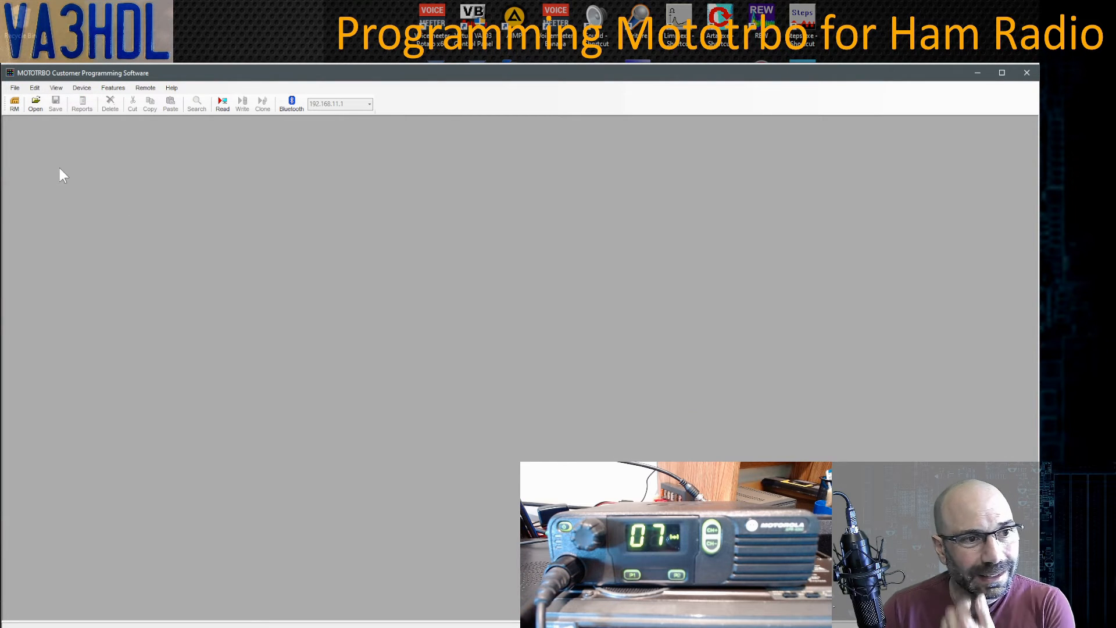
# - Read the XPR 4350 codeplug, check firmware R01.12.17, and view its Buttons settings
pyautogui.click(222, 108)
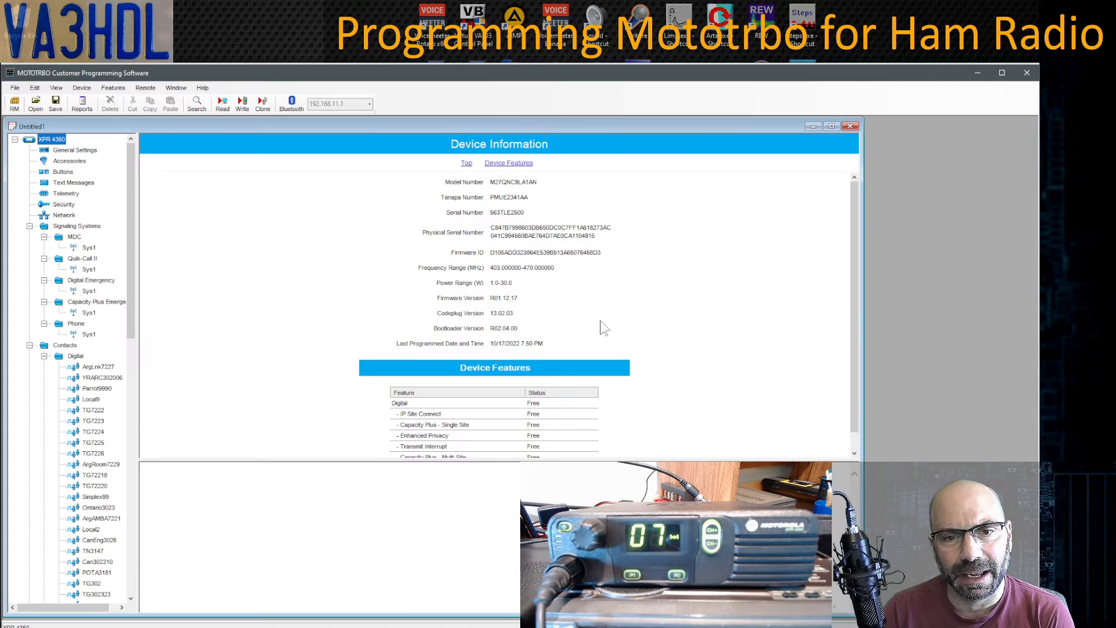
pyautogui.click(831, 126)
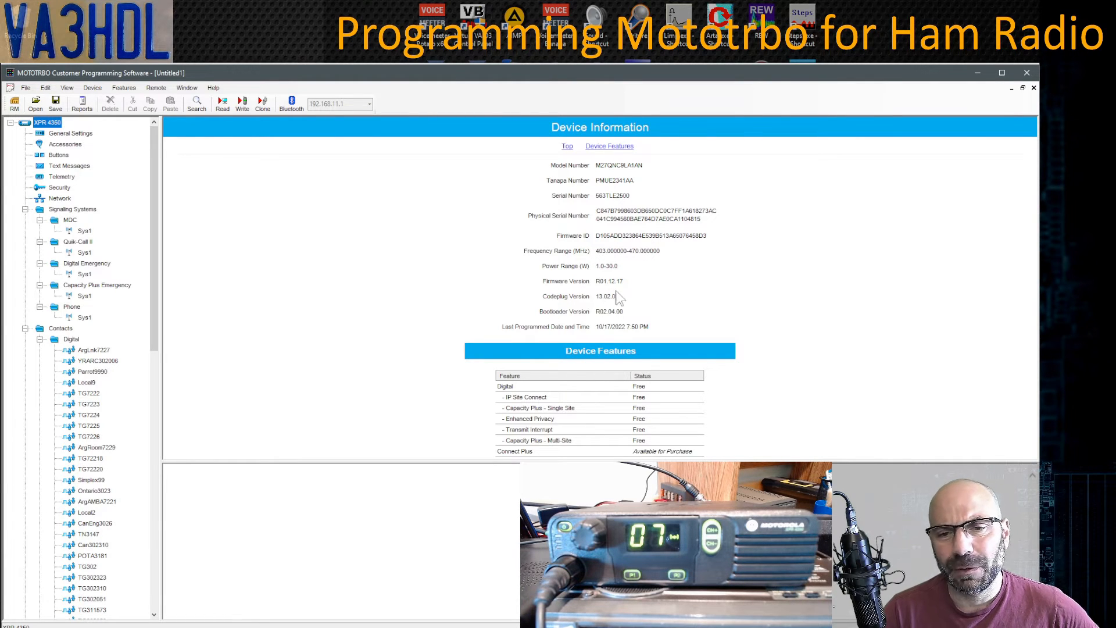
pyautogui.click(597, 282)
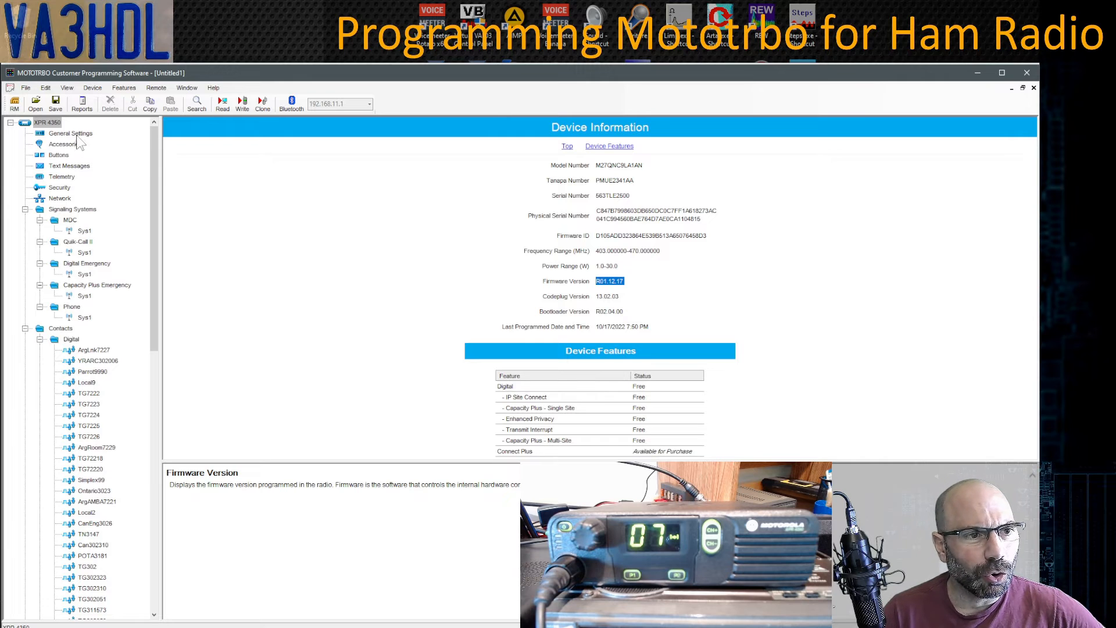
pyautogui.click(58, 156)
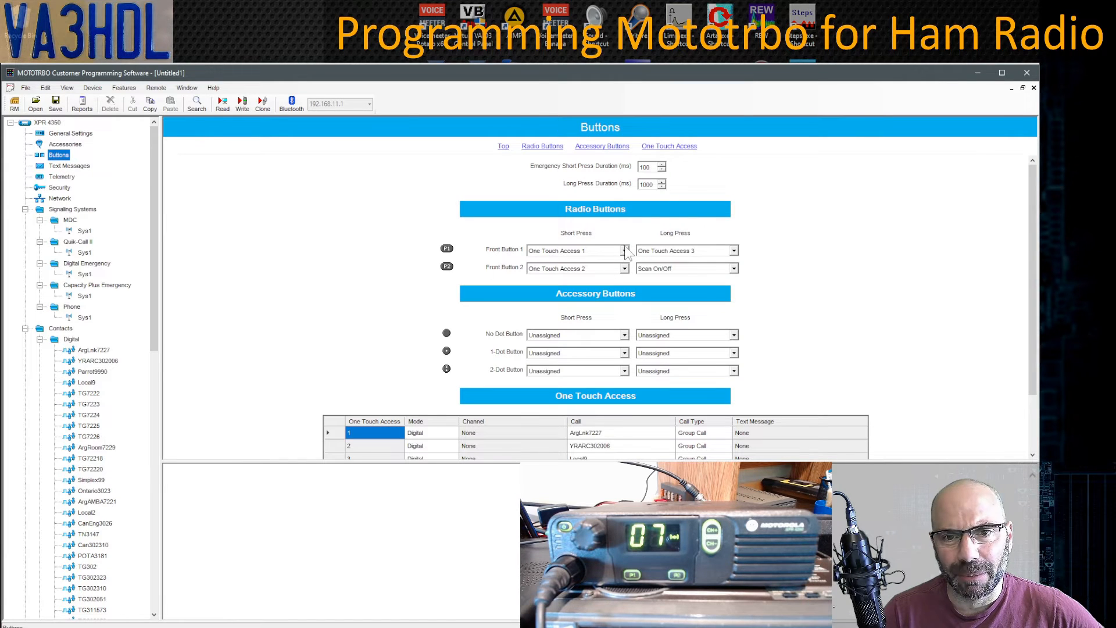
# - Browse Signaling Systems and Contacts, viewing ArgLnk7227 and then Parrot9990 with Call ID 9990
pyautogui.moveTo(542, 461); pyautogui.dragTo(543, 515)
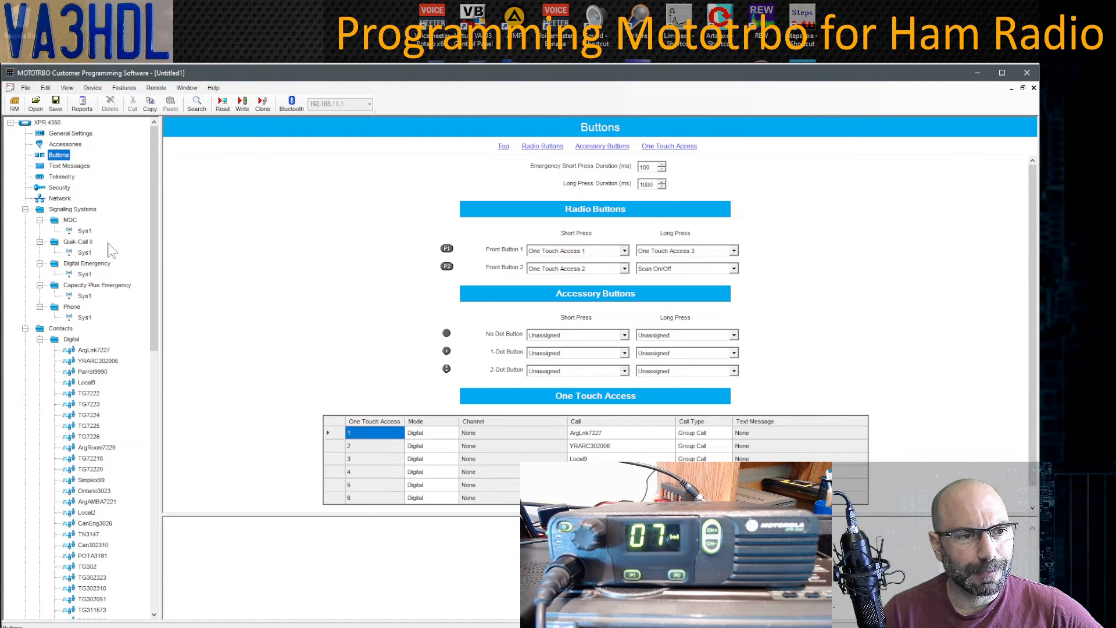
pyautogui.click(66, 210)
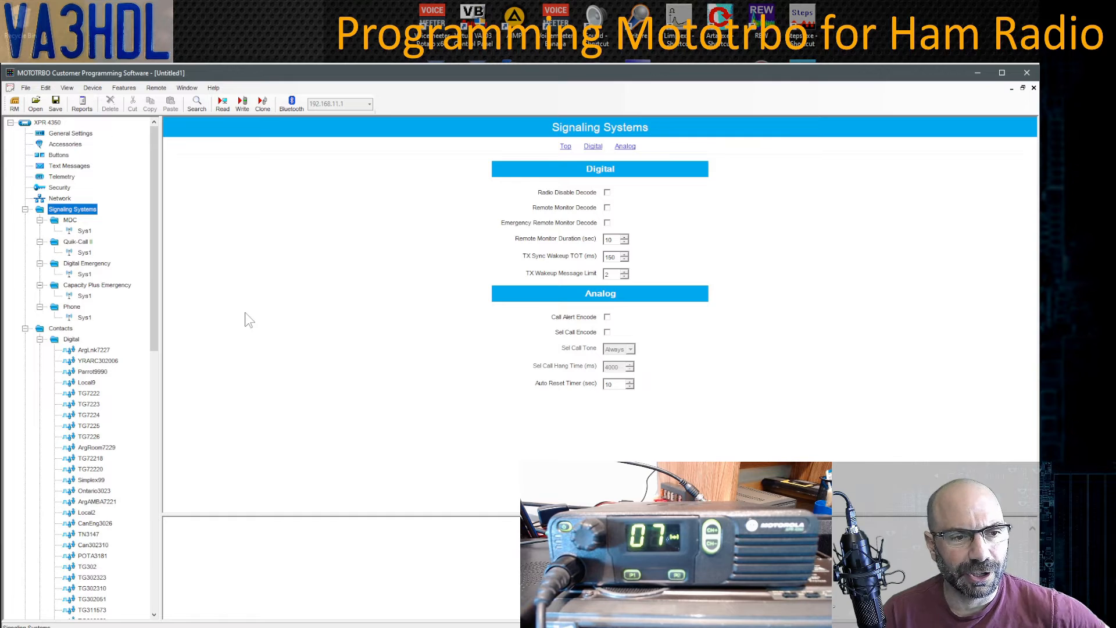
pyautogui.moveTo(152, 299); pyautogui.dragTo(159, 361)
pyautogui.scroll(-1, 158, 361)
pyautogui.click(70, 188)
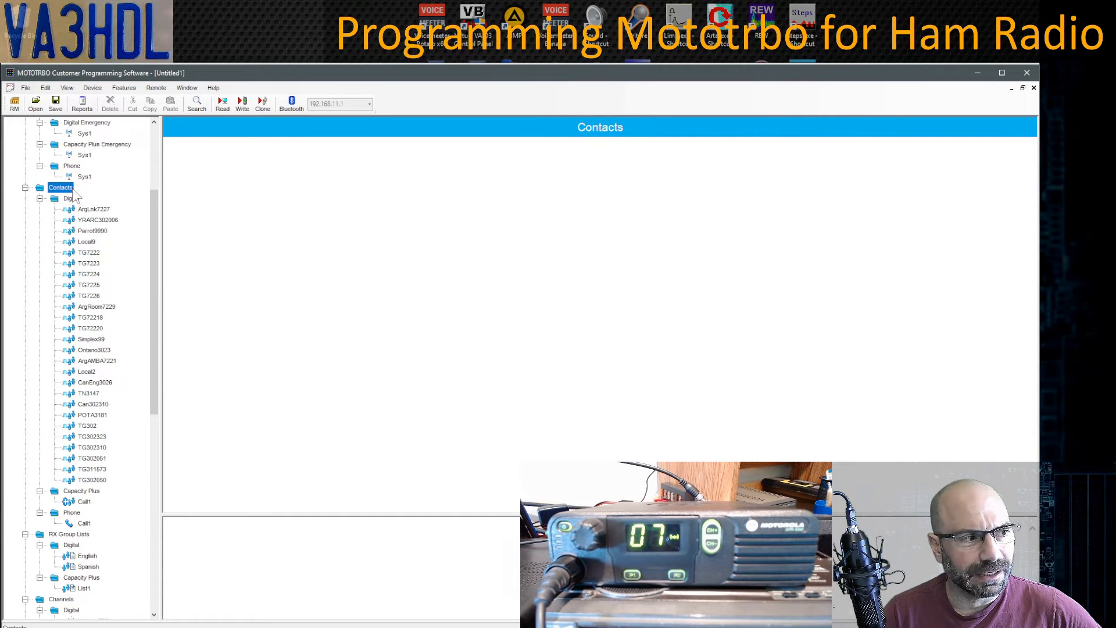
pyautogui.click(93, 211)
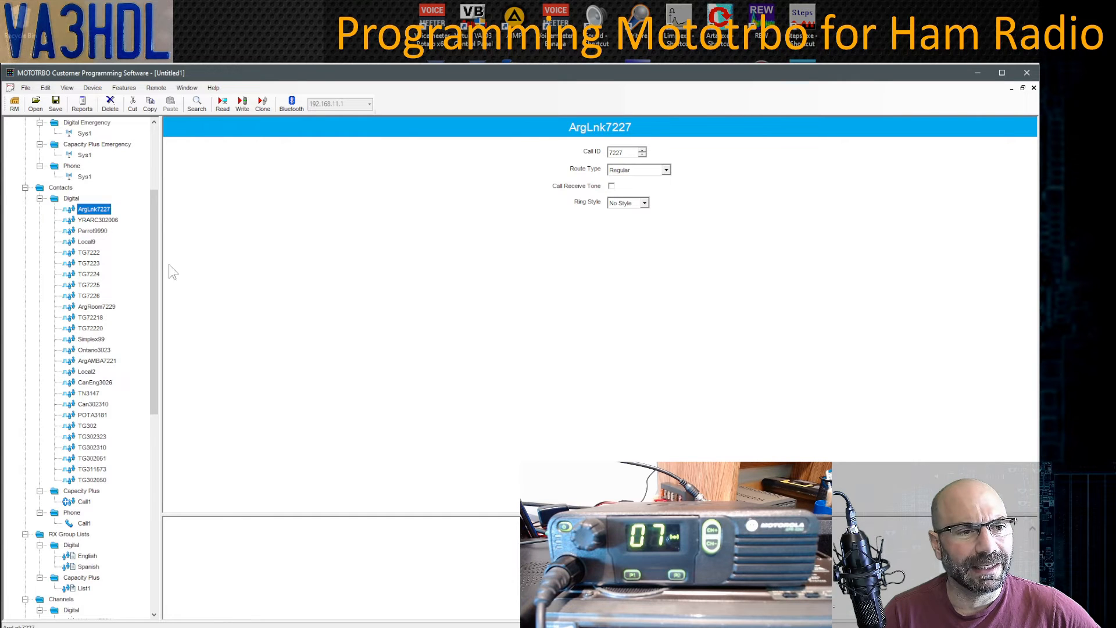
pyautogui.click(95, 231)
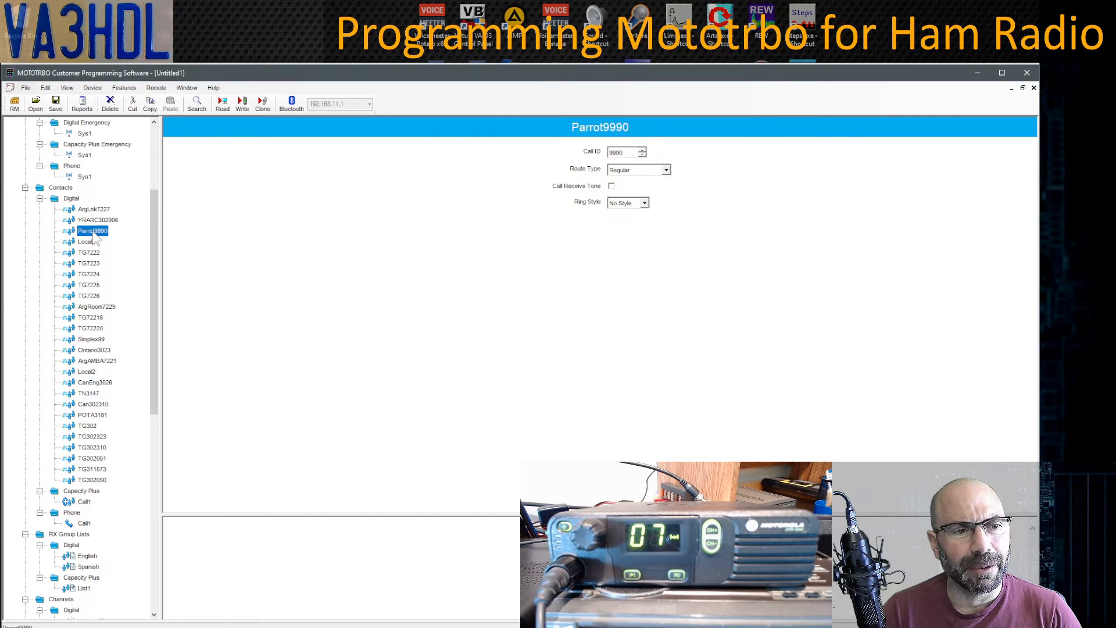
# - Add a new digital call contact, rename it Parrot, and set its Call ID to 9990
pyautogui.click(72, 199)
pyautogui.rightClick(74, 203)
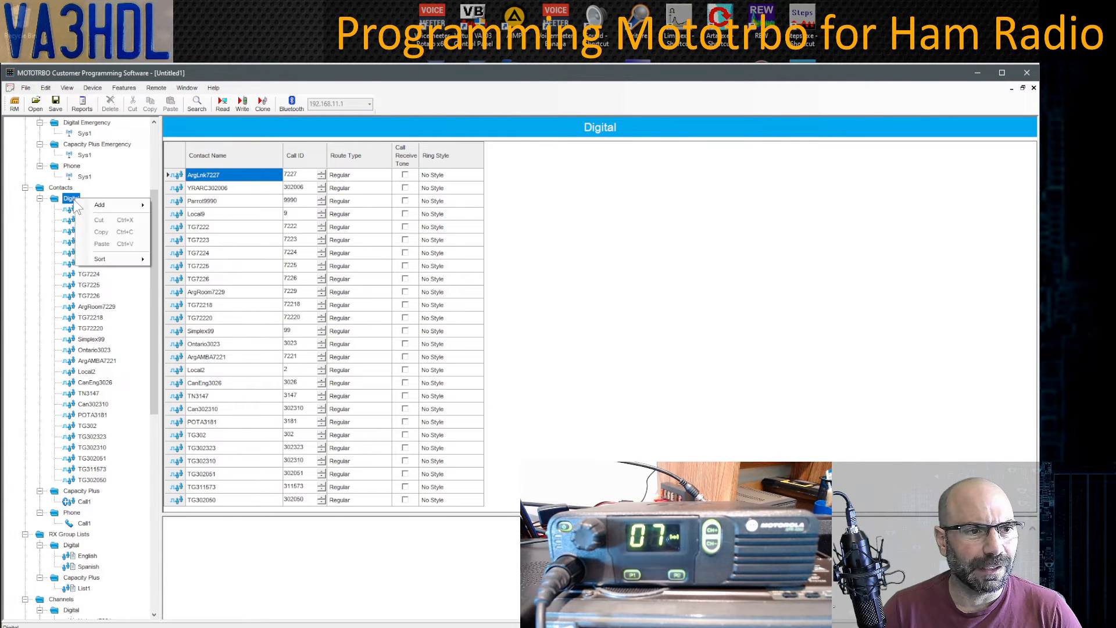
pyautogui.moveTo(116, 205)
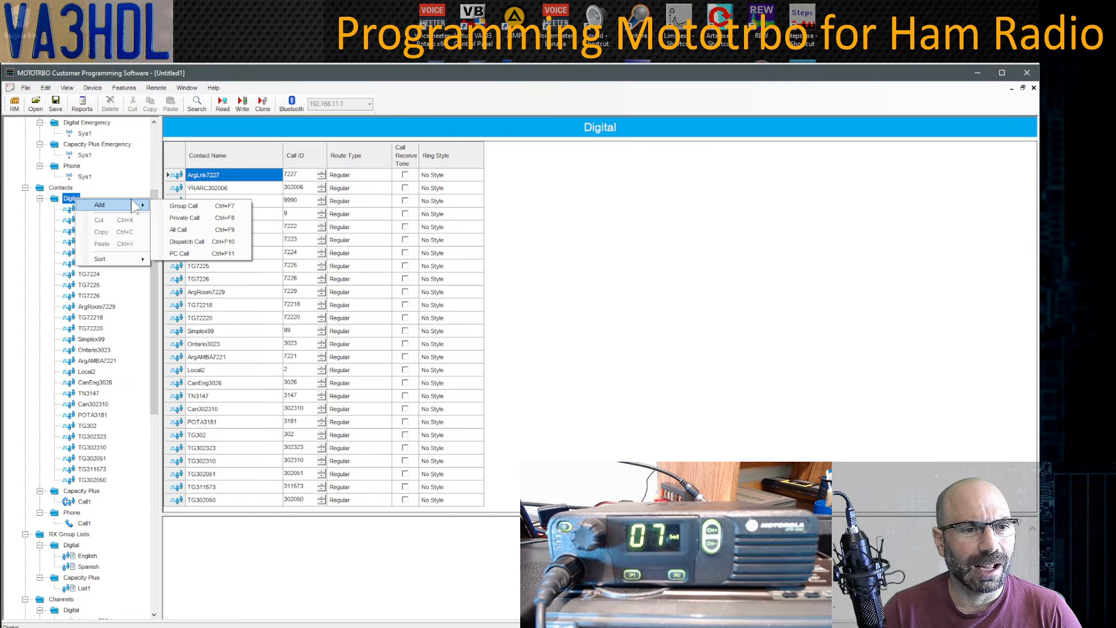
pyautogui.click(204, 215)
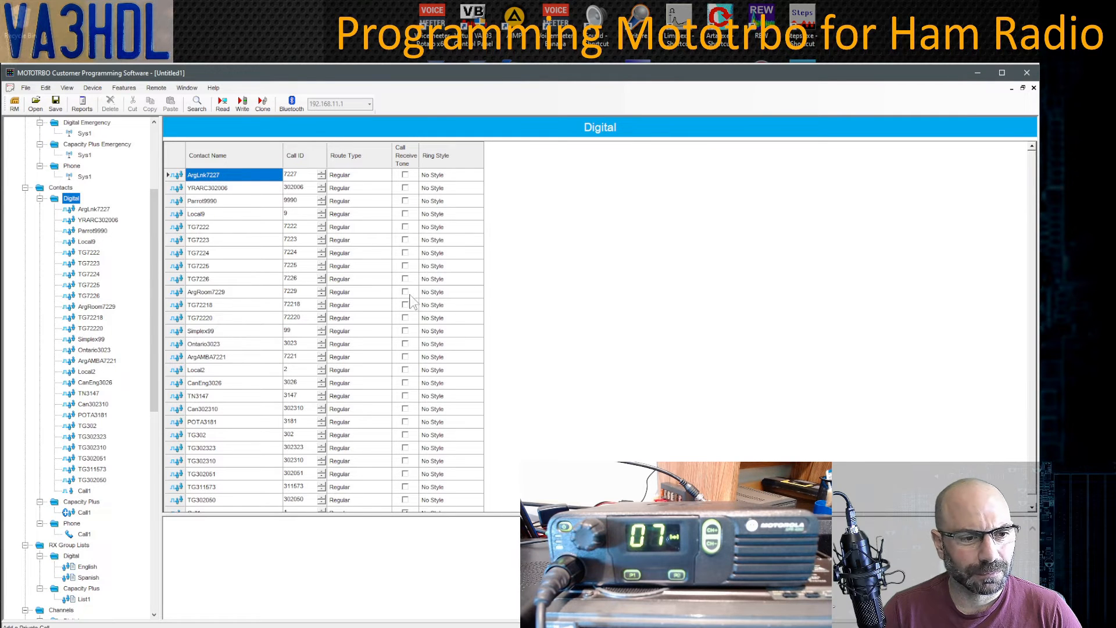
pyautogui.click(87, 492)
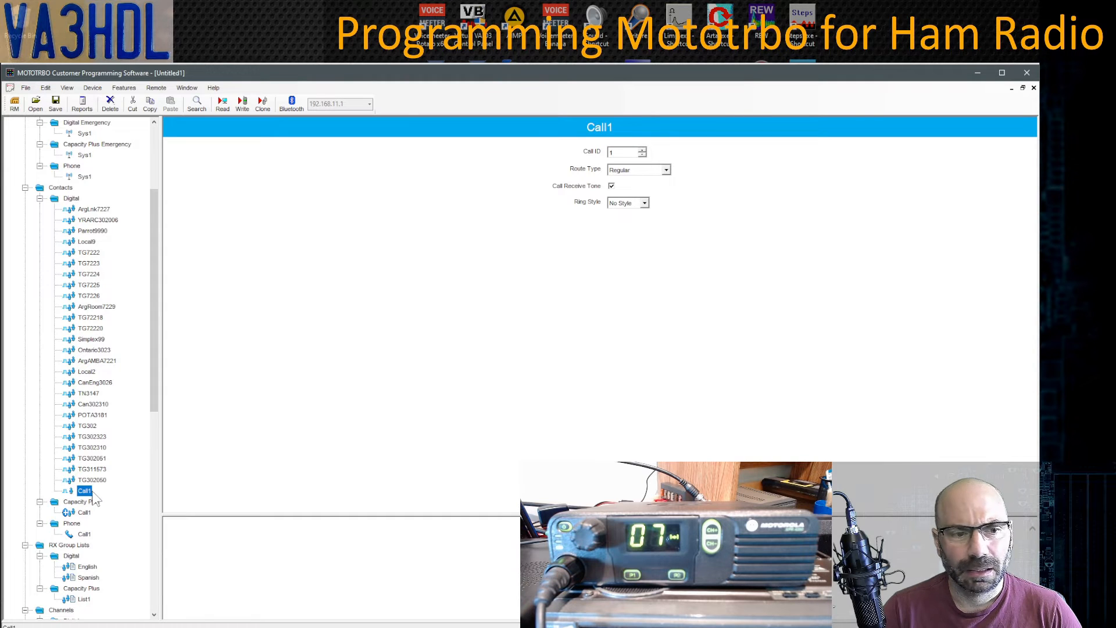
pyautogui.rightClick(93, 494)
pyautogui.click(124, 547)
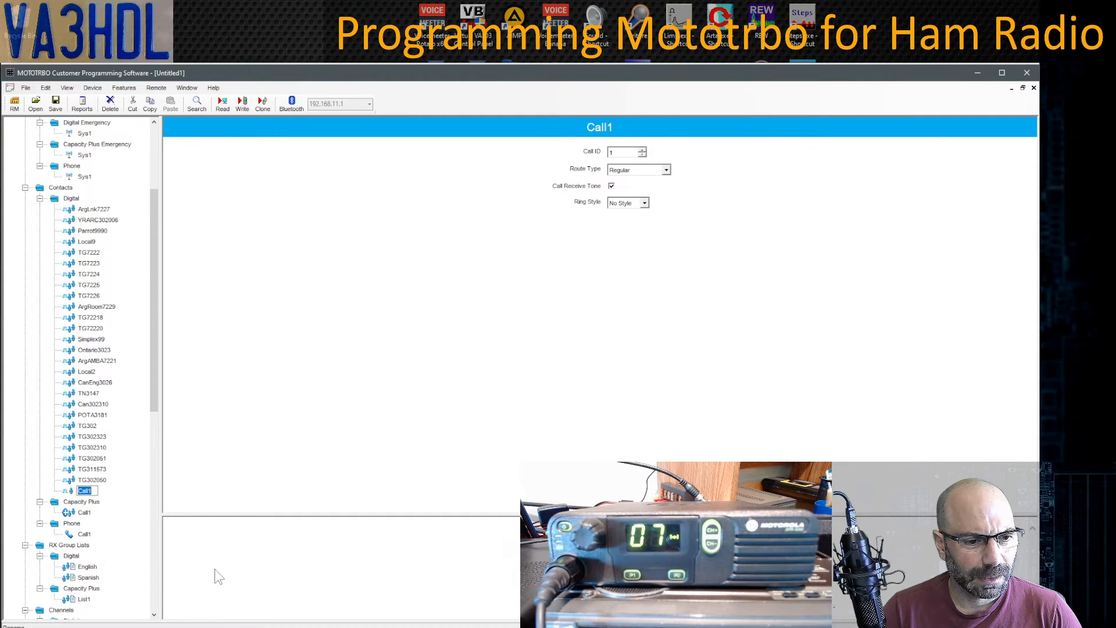
pyautogui.write('Pablo')
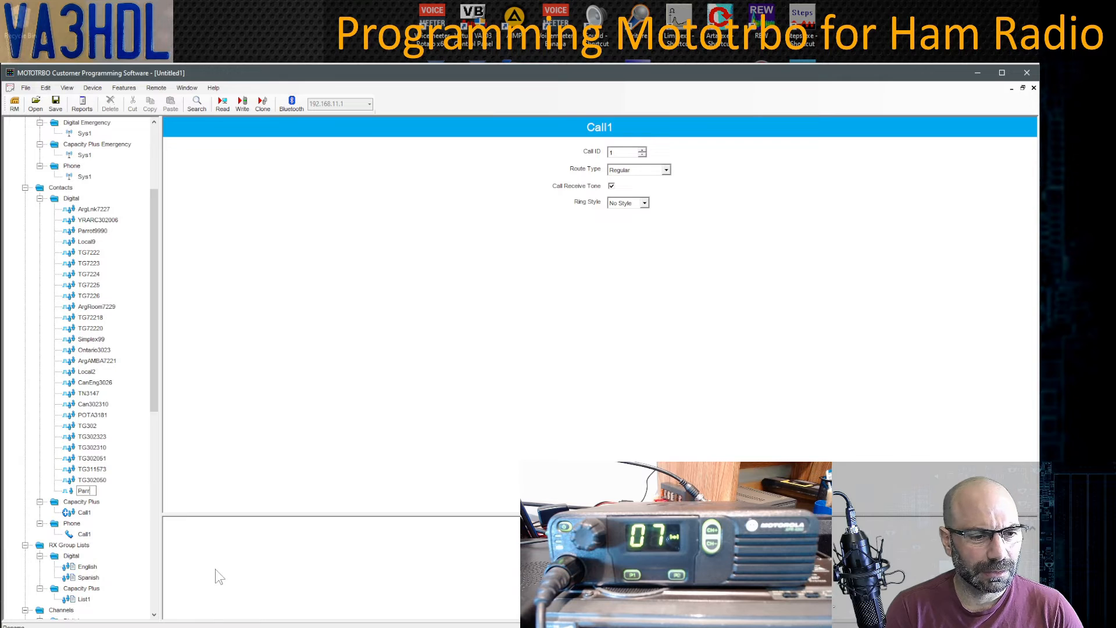
pyautogui.press('Return')
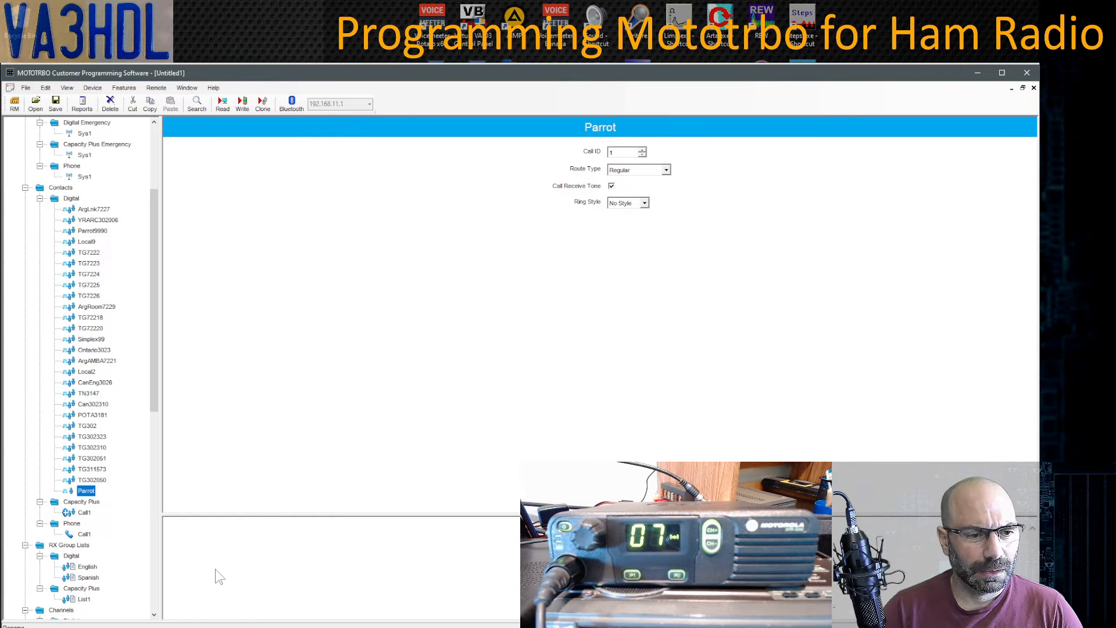
pyautogui.click(617, 151)
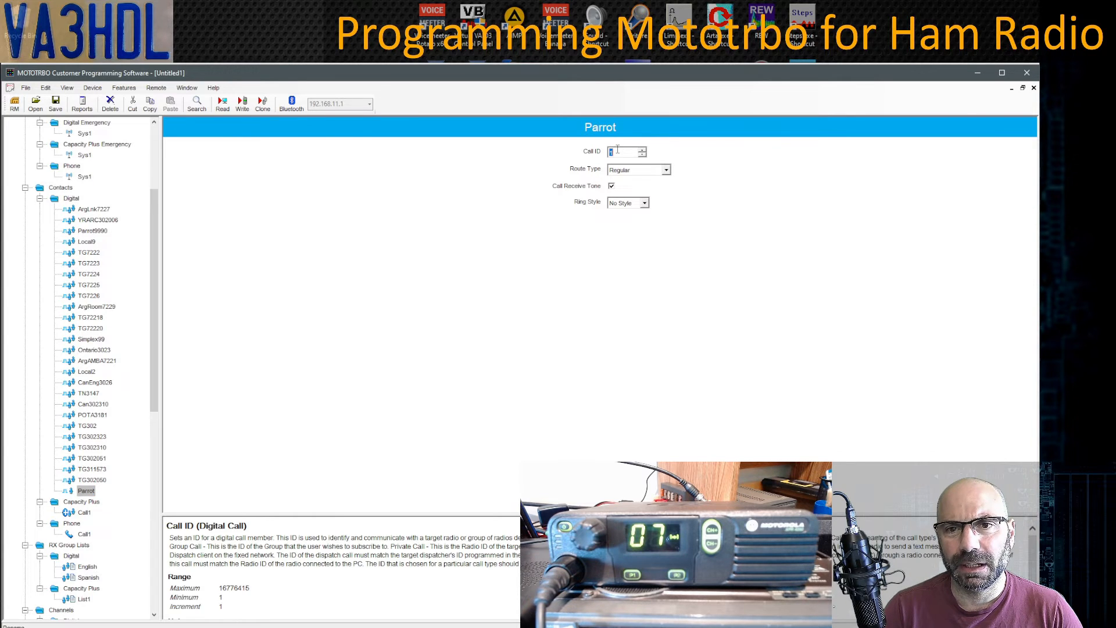
pyautogui.write('9990')
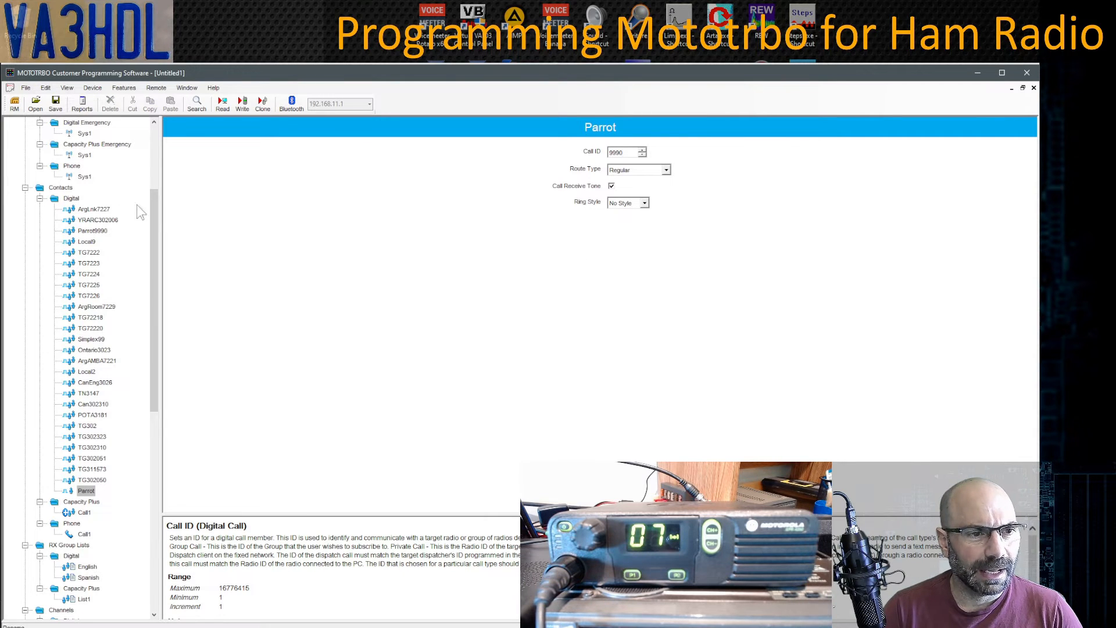
# - Delete the old Parrot9990 contact and start saving the codeplug
pyautogui.click(91, 232)
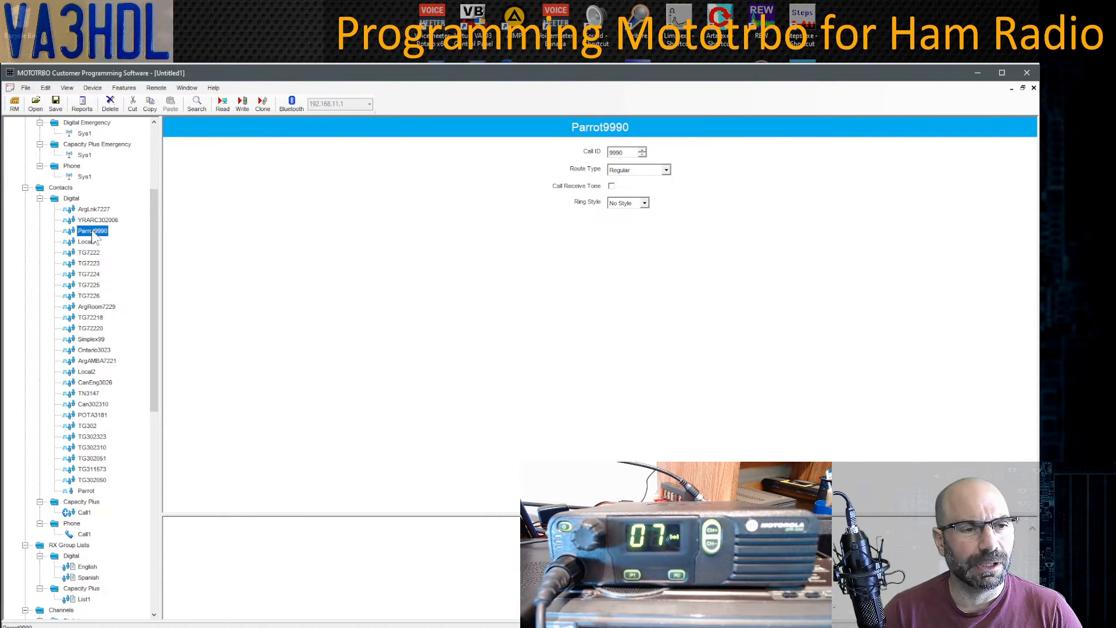
pyautogui.rightClick(94, 236)
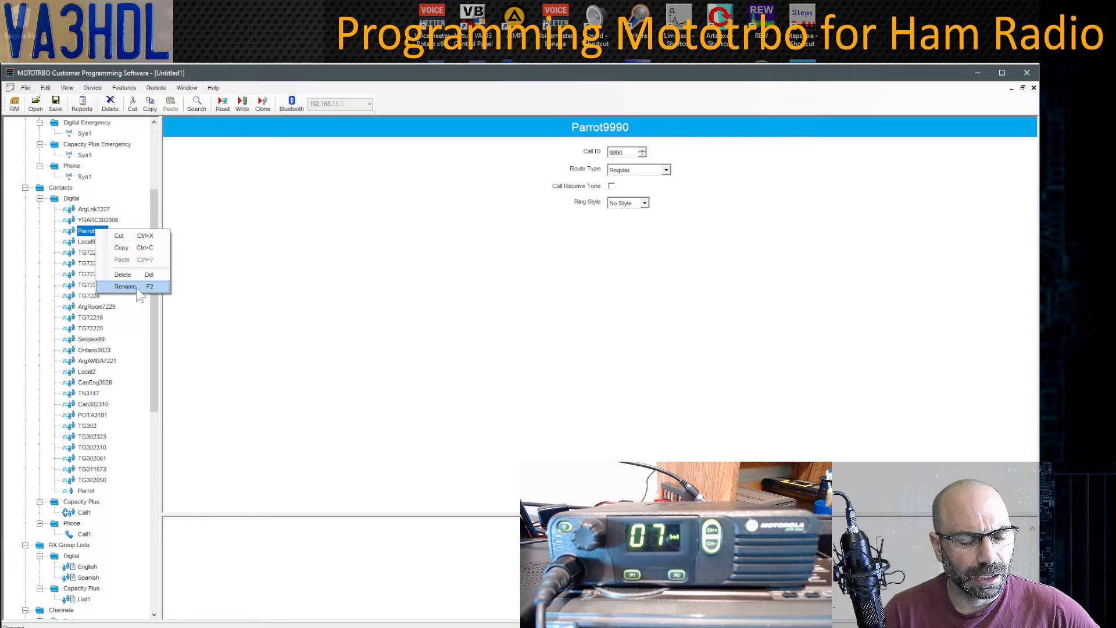
pyautogui.click(124, 275)
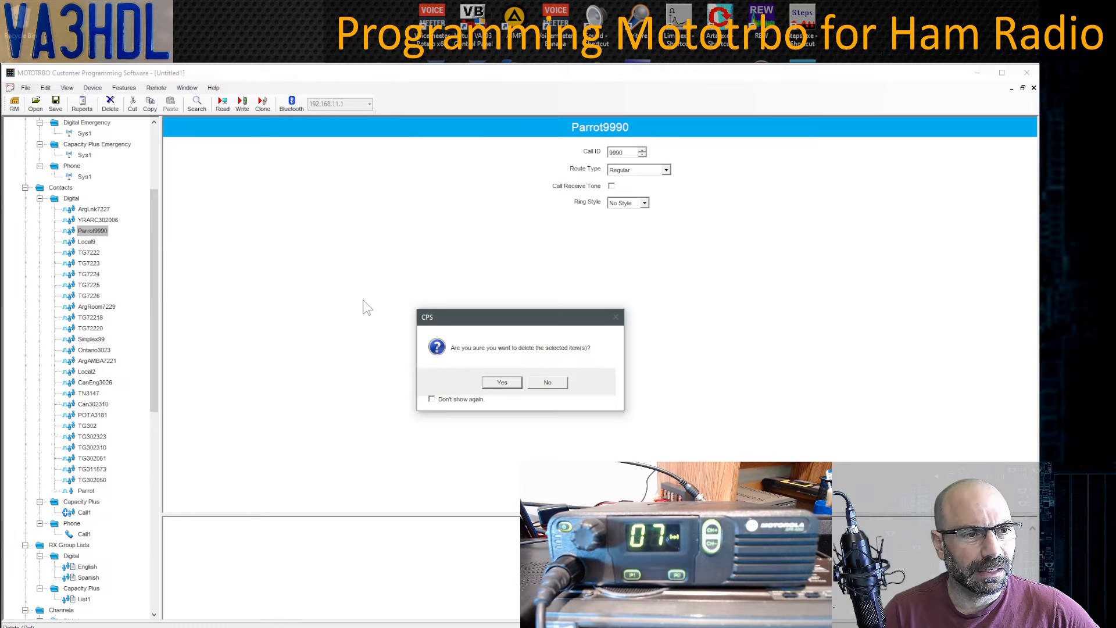
pyautogui.click(502, 382)
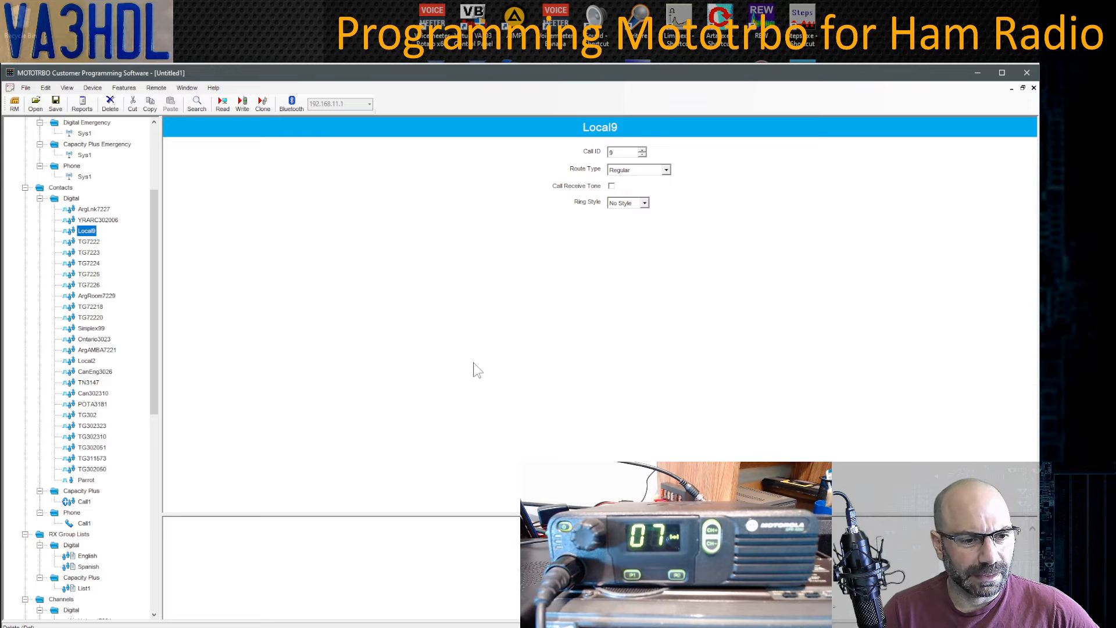
pyautogui.click(56, 103)
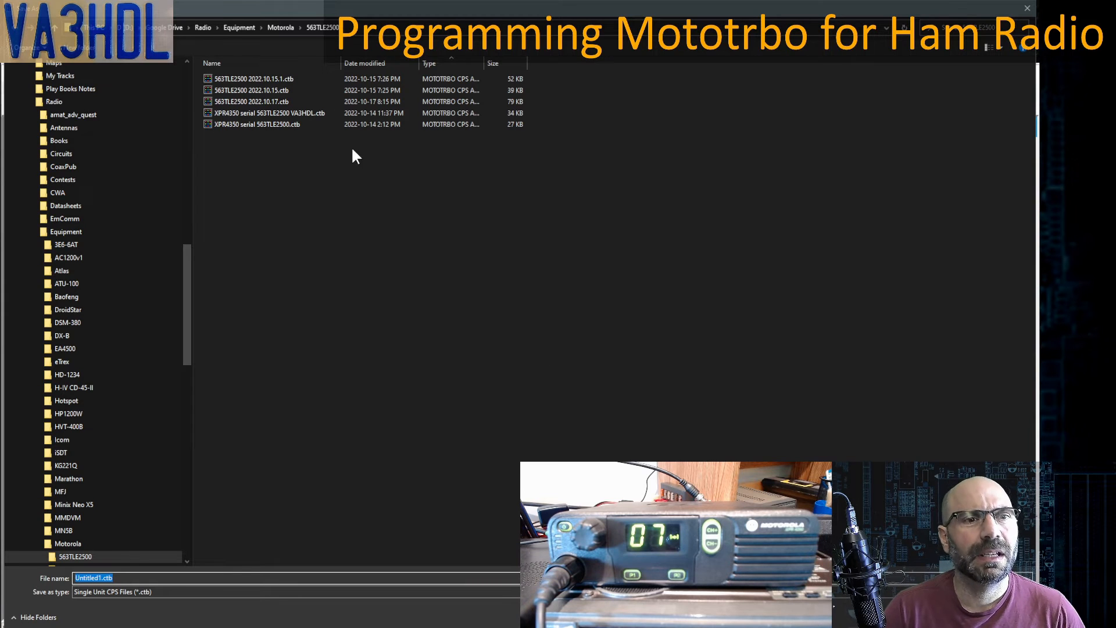
# - Save the codeplug as 563TLE2500 2022.10.23.ctb, based on the 2022.10.17 file name
pyautogui.click(287, 105)
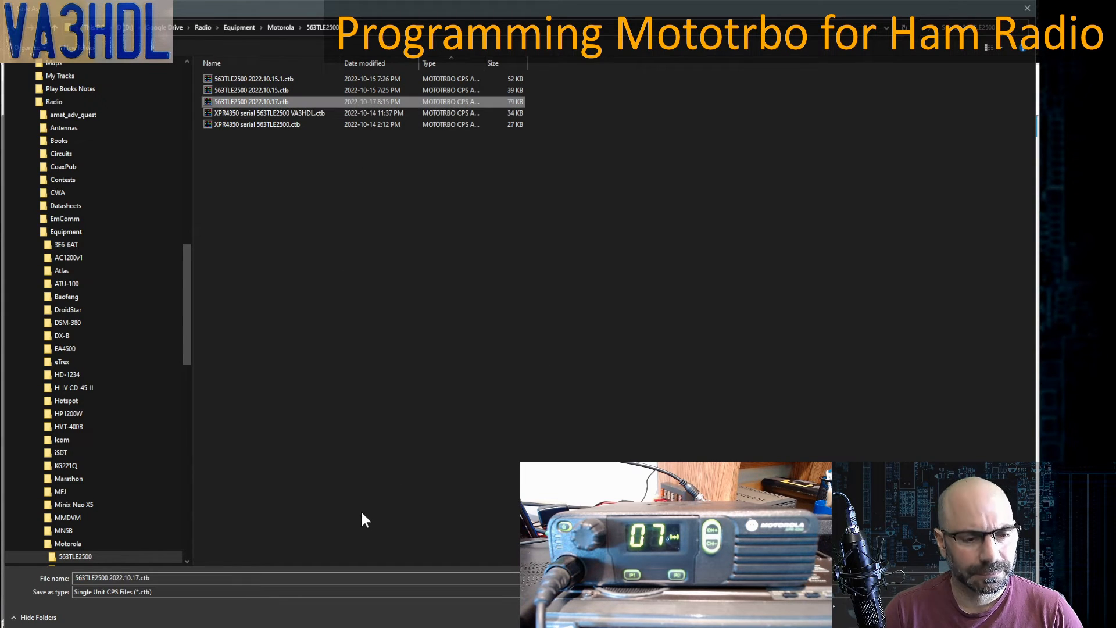
pyautogui.click(234, 577)
pyautogui.press('Home')
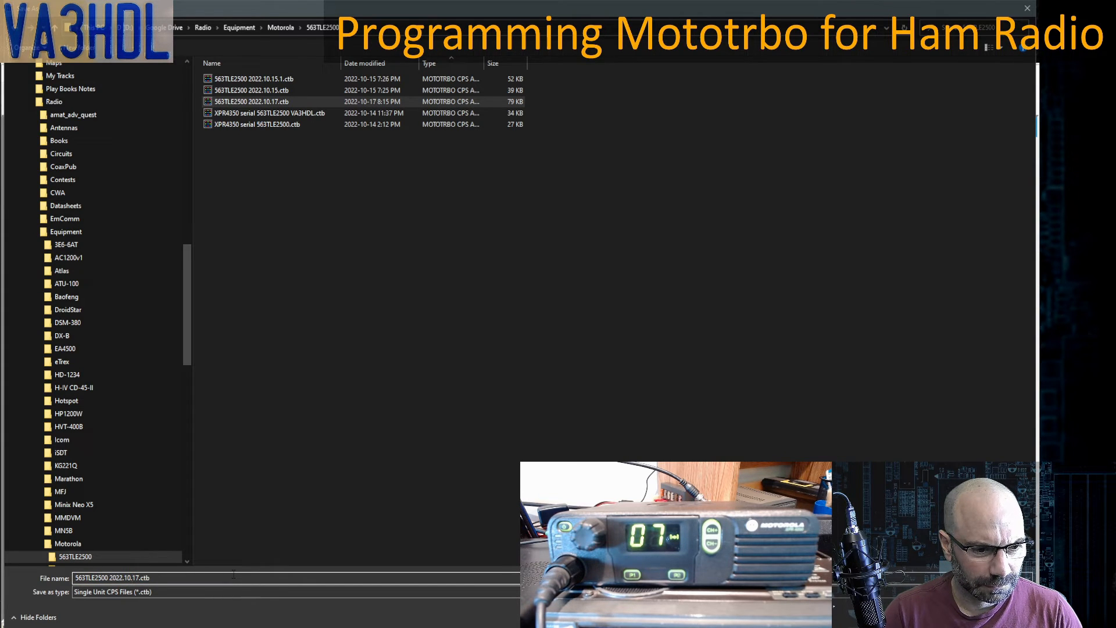
pyautogui.press('BackSpace')
pyautogui.press('BackSpace')
pyautogui.press('BackSpace')
pyautogui.write('.23')
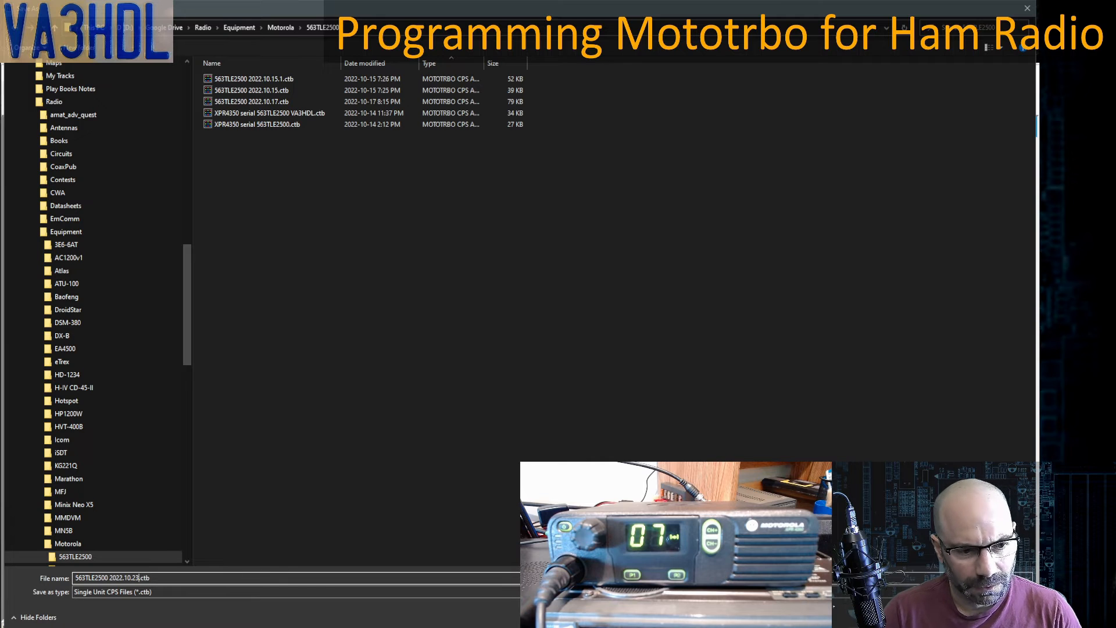
pyautogui.press('Return')
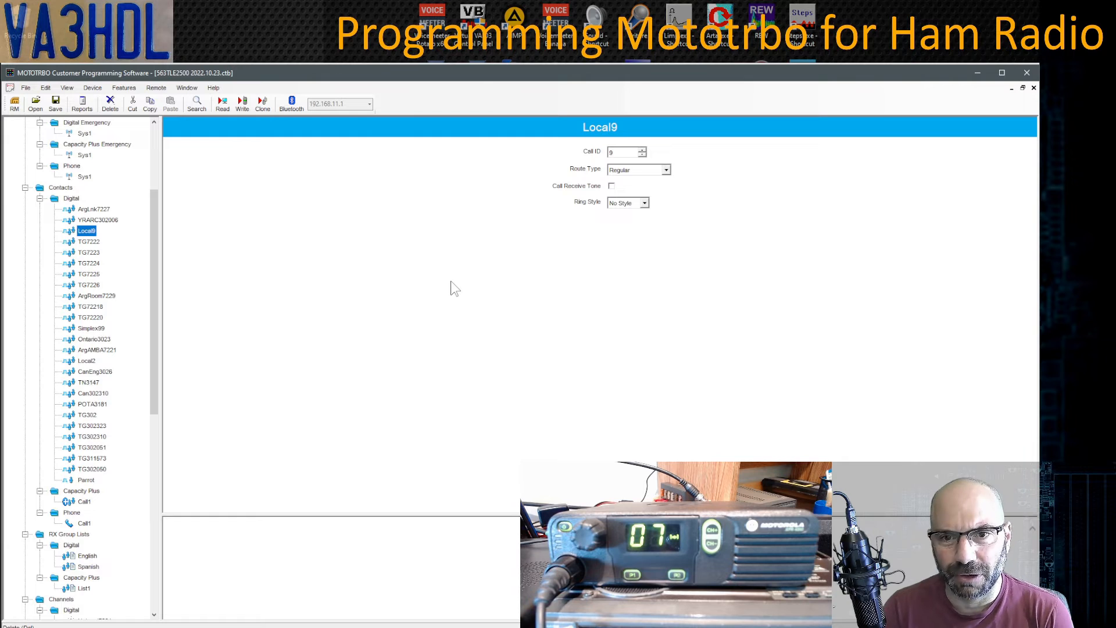
# - Write the edited codeplug to the XPR 4350 and dismiss the success message
pyautogui.click(242, 105)
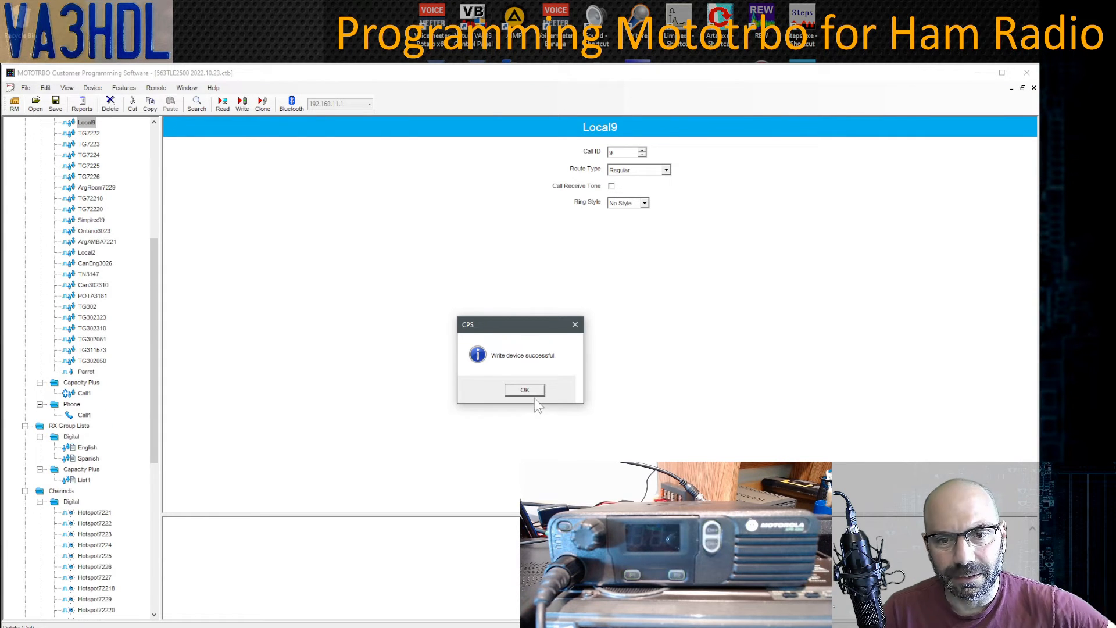
pyautogui.click(525, 391)
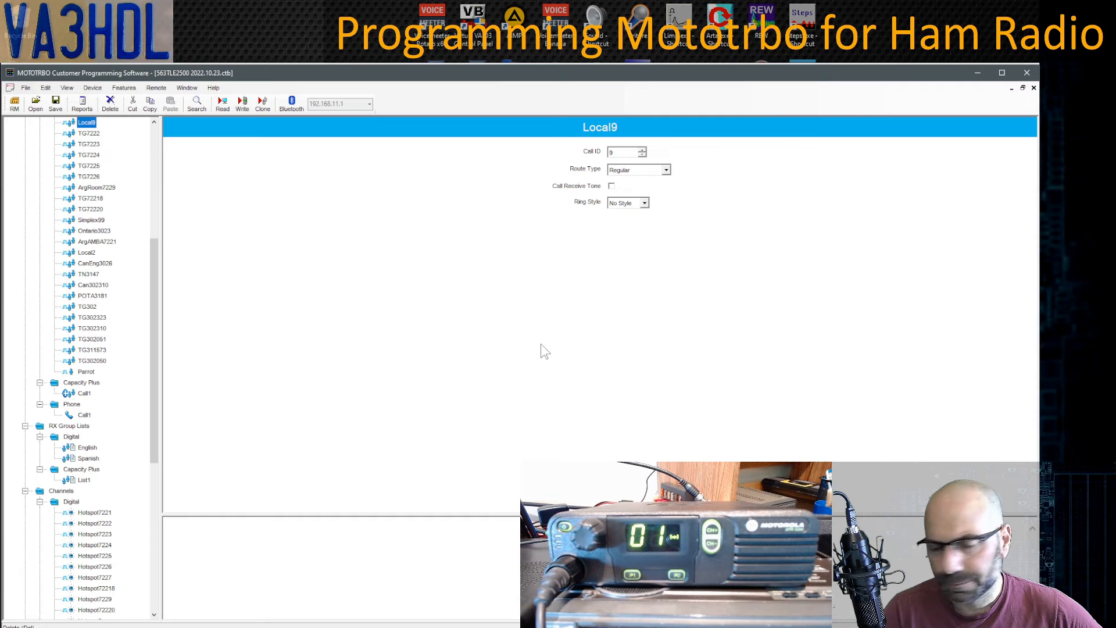
# - Review the members of the English and Spanish RX group lists
pyautogui.moveTo(157, 329); pyautogui.dragTo(161, 278)
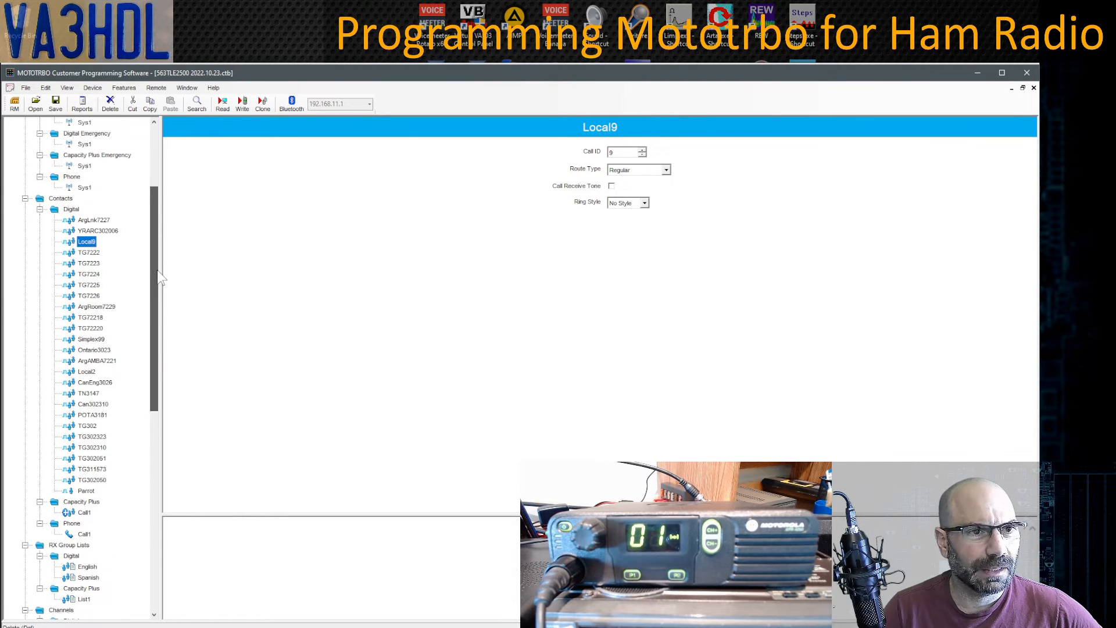
pyautogui.moveTo(158, 271); pyautogui.dragTo(162, 405)
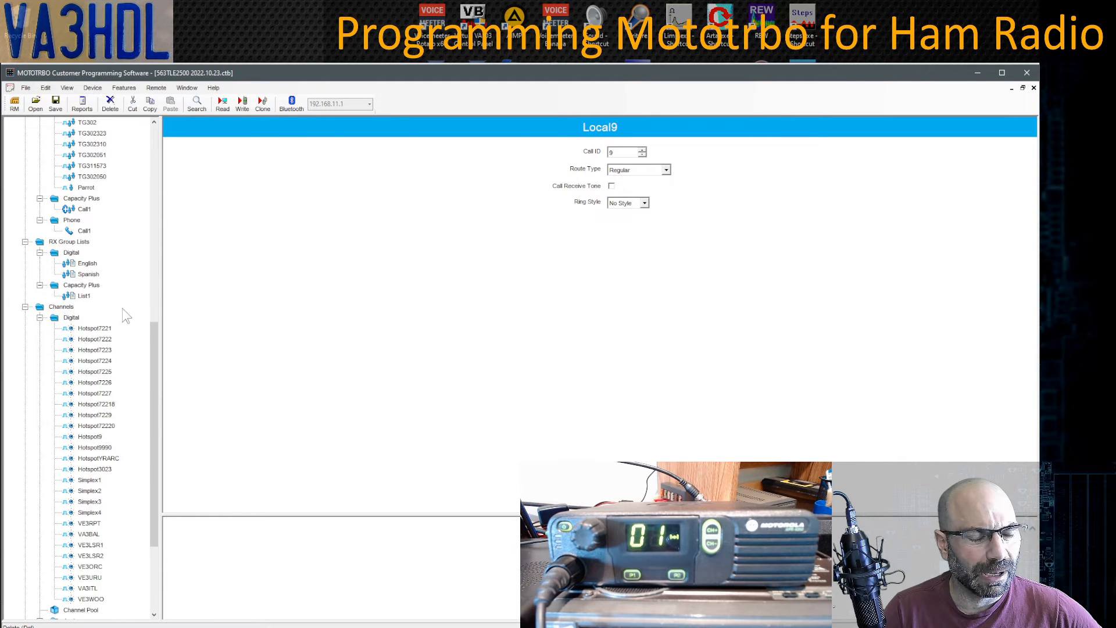
pyautogui.click(86, 265)
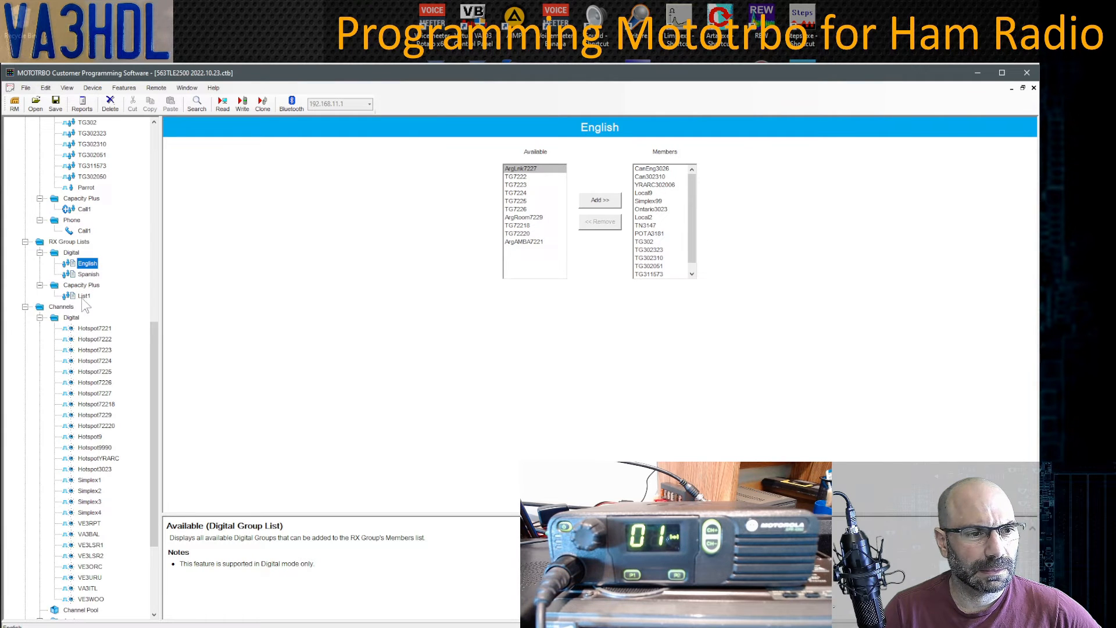
pyautogui.click(88, 274)
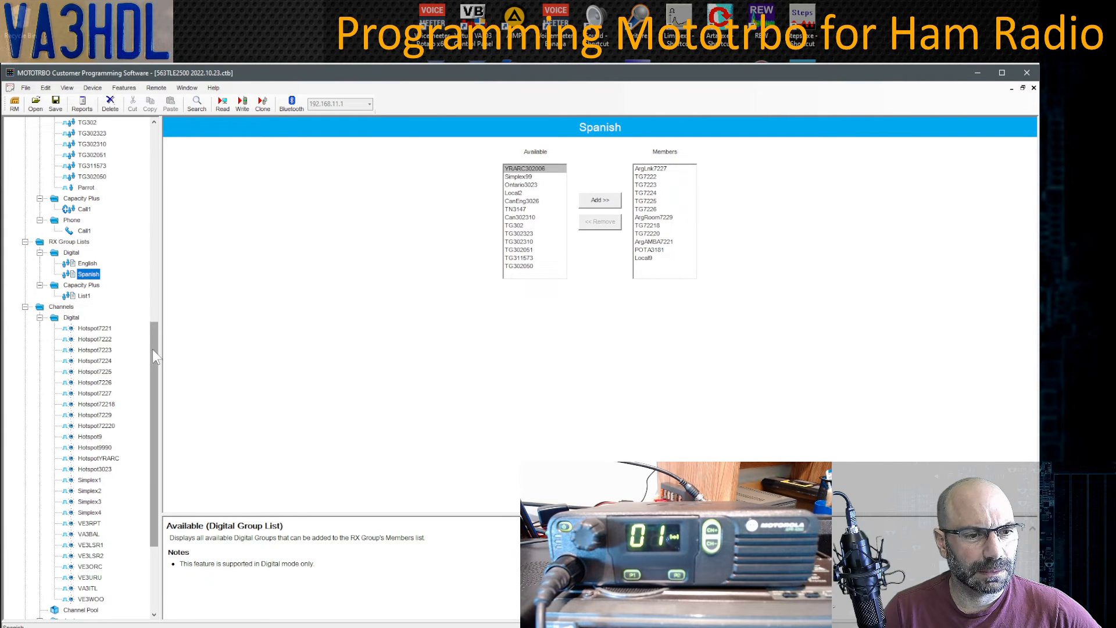
# - Check the programmable button settings, then open the Parrot contact showing Call ID 9990
pyautogui.moveTo(152, 349); pyautogui.dragTo(167, 148)
pyautogui.click(60, 158)
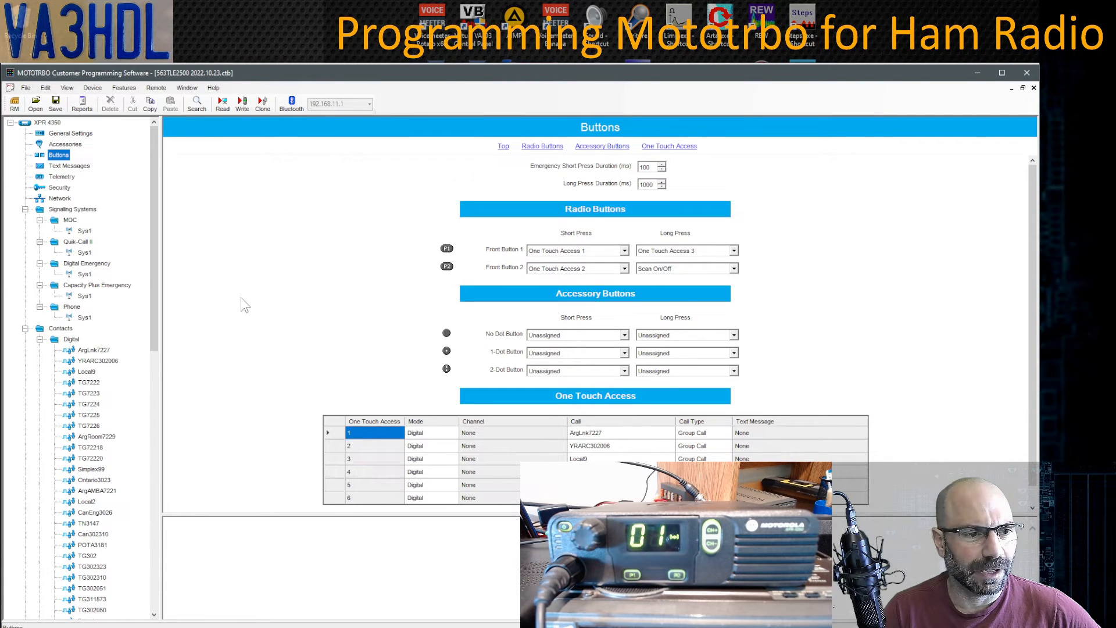
pyautogui.moveTo(155, 271); pyautogui.dragTo(145, 372)
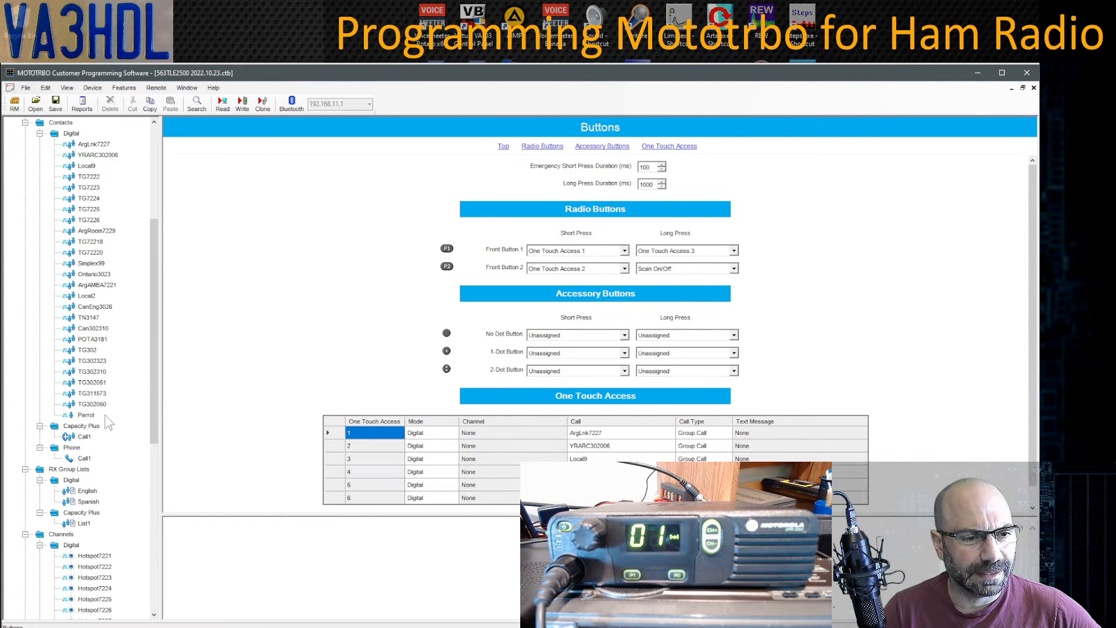
pyautogui.click(87, 416)
pyautogui.moveTo(154, 398); pyautogui.dragTo(156, 515)
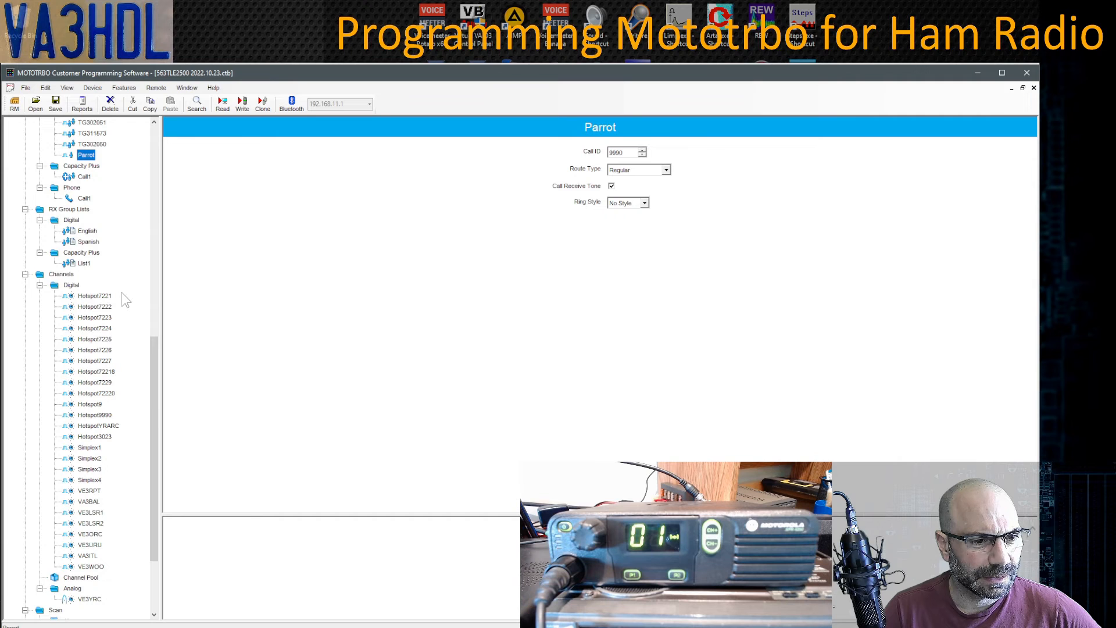
# - Set the Hotspot9990 channel's TX Contact Name to Parrot
pyautogui.click(98, 415)
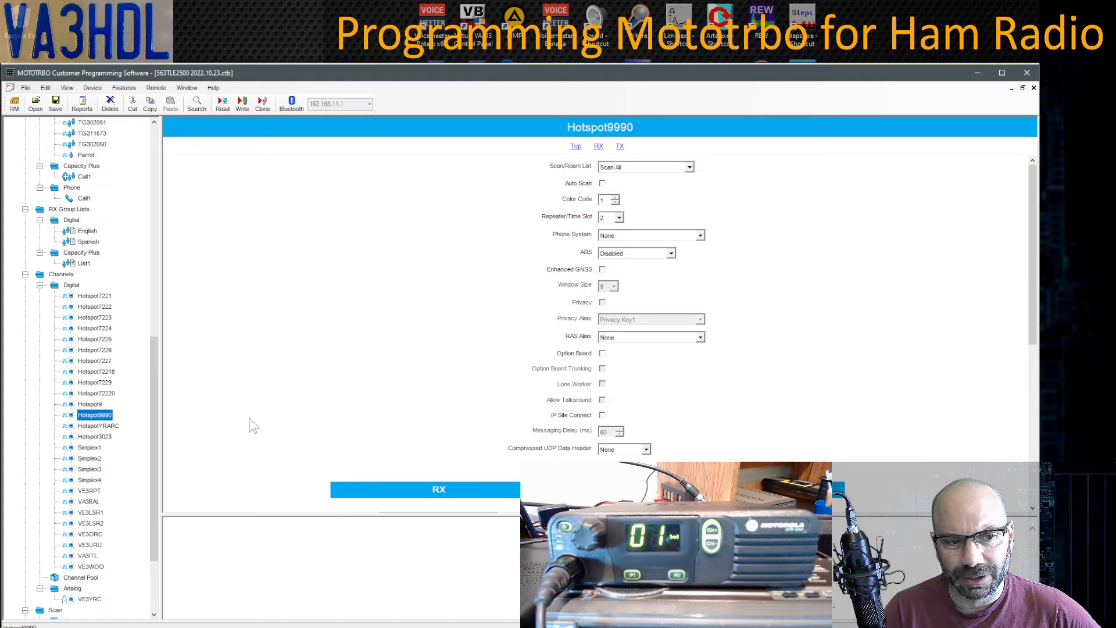
pyautogui.moveTo(1032, 297); pyautogui.dragTo(1023, 462)
pyautogui.click(779, 258)
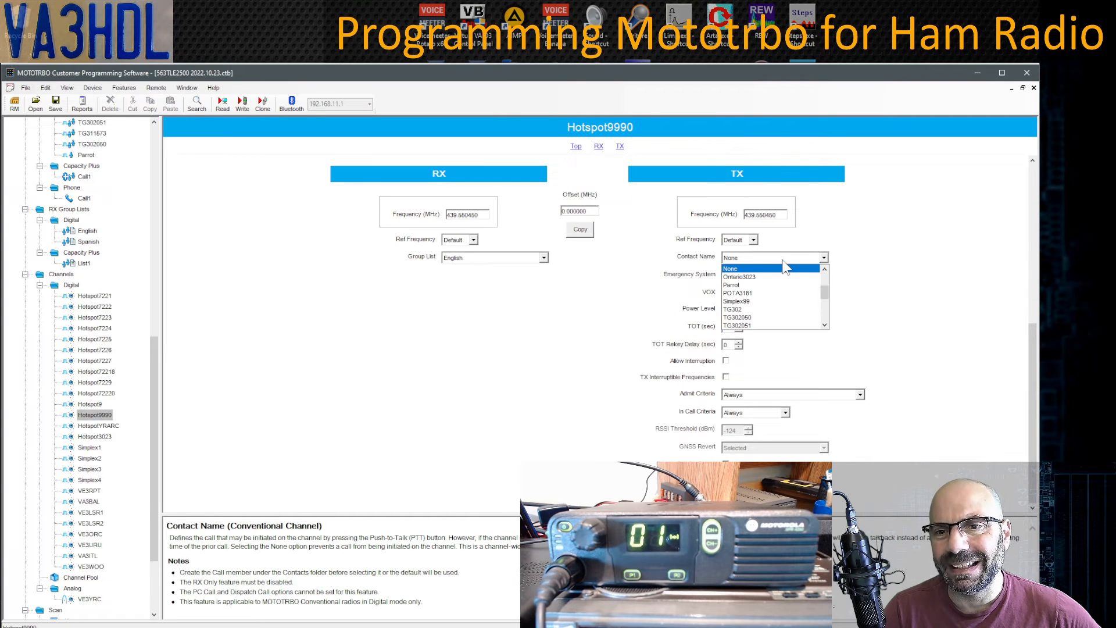
pyautogui.click(743, 285)
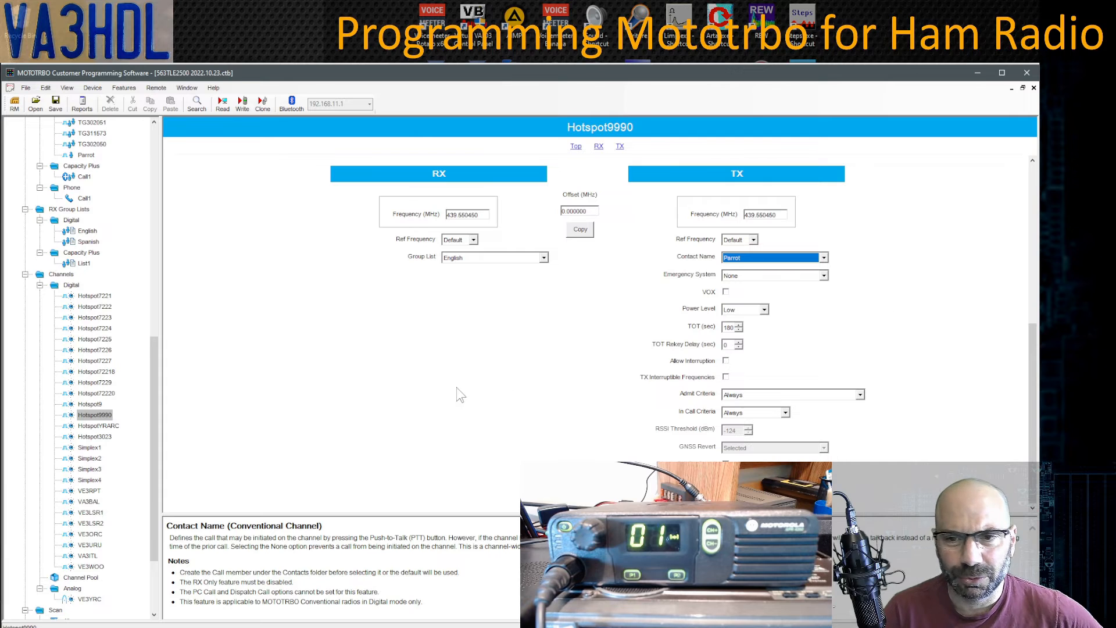
pyautogui.moveTo(156, 401); pyautogui.dragTo(168, 271)
# - Rename the Parrot digital contact to Parrot9990 by appending 9990 to its name
pyautogui.click(87, 437)
pyautogui.rightClick(92, 436)
pyautogui.click(122, 493)
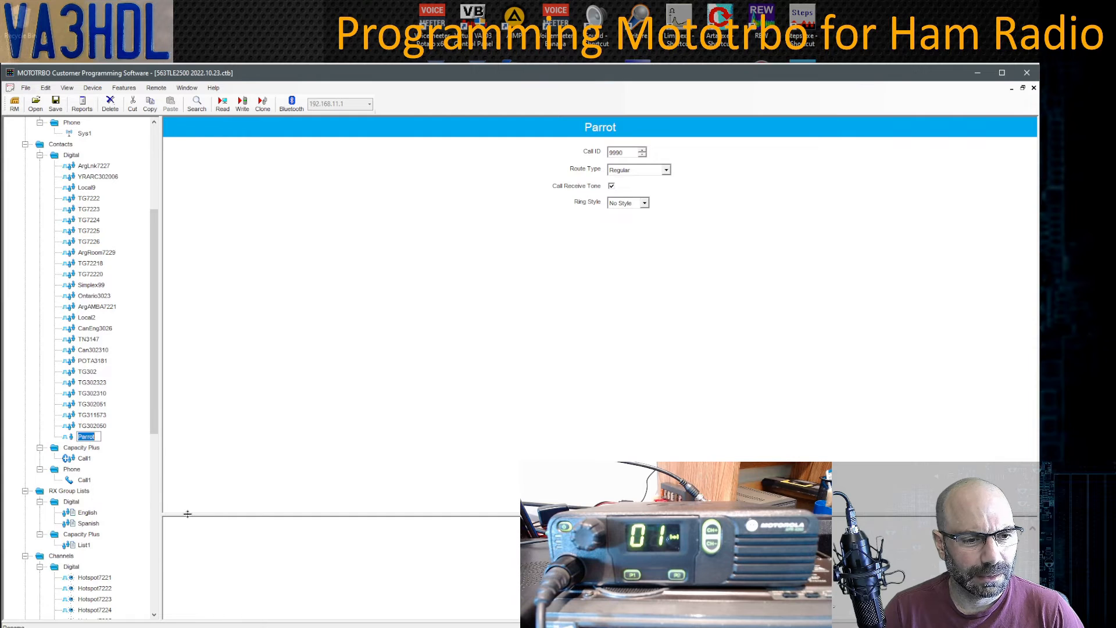
pyautogui.press('End')
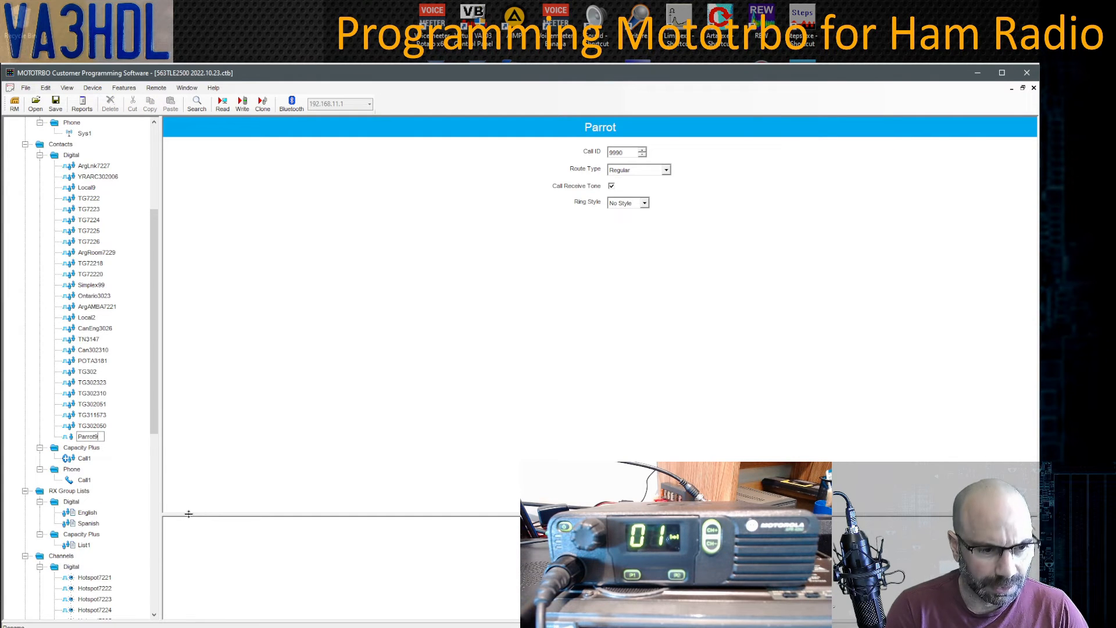
pyautogui.write('9990')
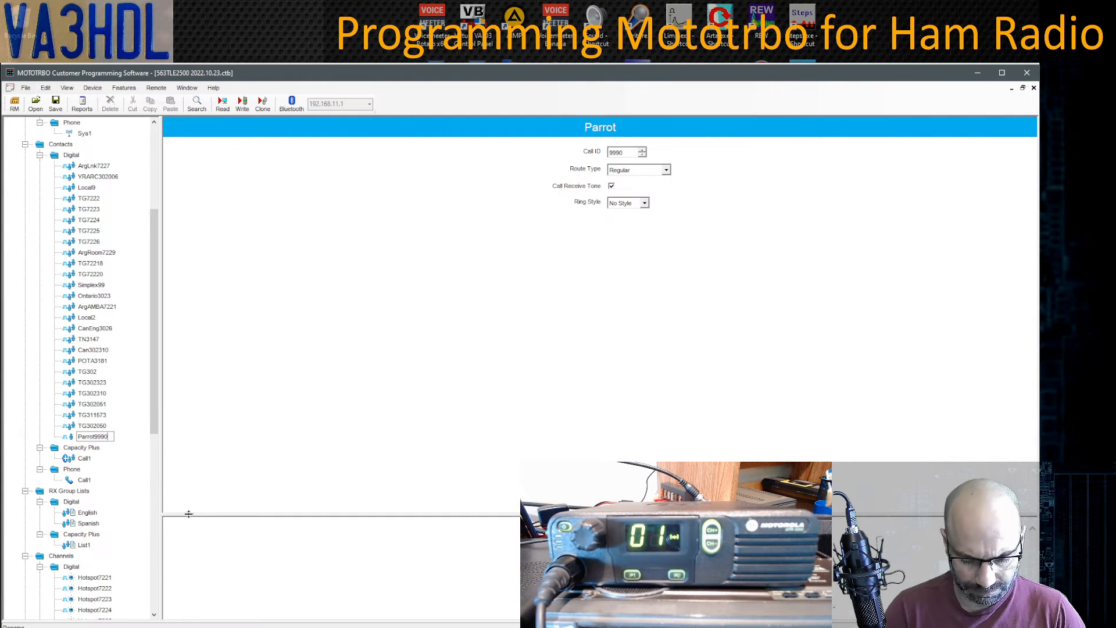
pyautogui.press('Return')
pyautogui.moveTo(153, 373); pyautogui.dragTo(154, 541)
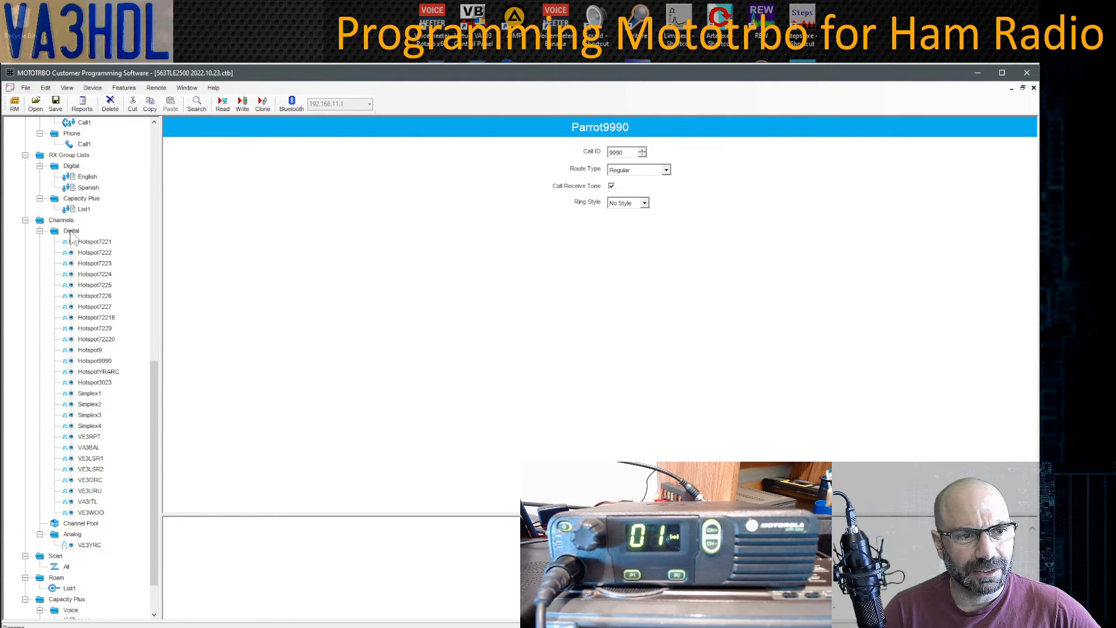
# - Check that the Hotspot9990 digital channel's contact now reads Parrot9990, then switch to MOTOTRBO CPS 2.0
pyautogui.click(72, 534)
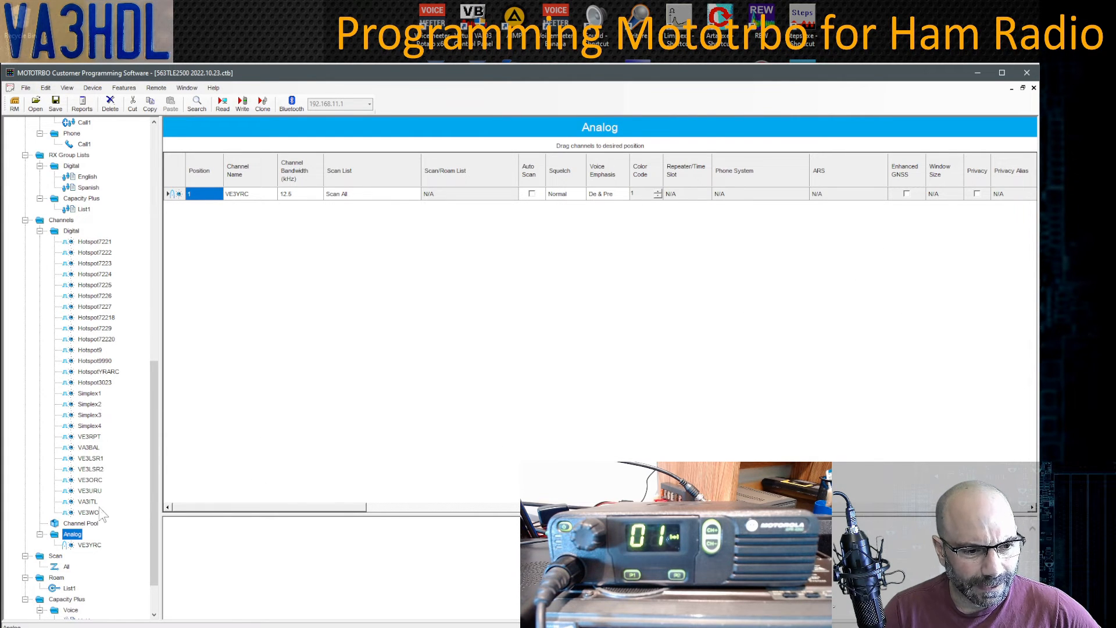
pyautogui.click(96, 361)
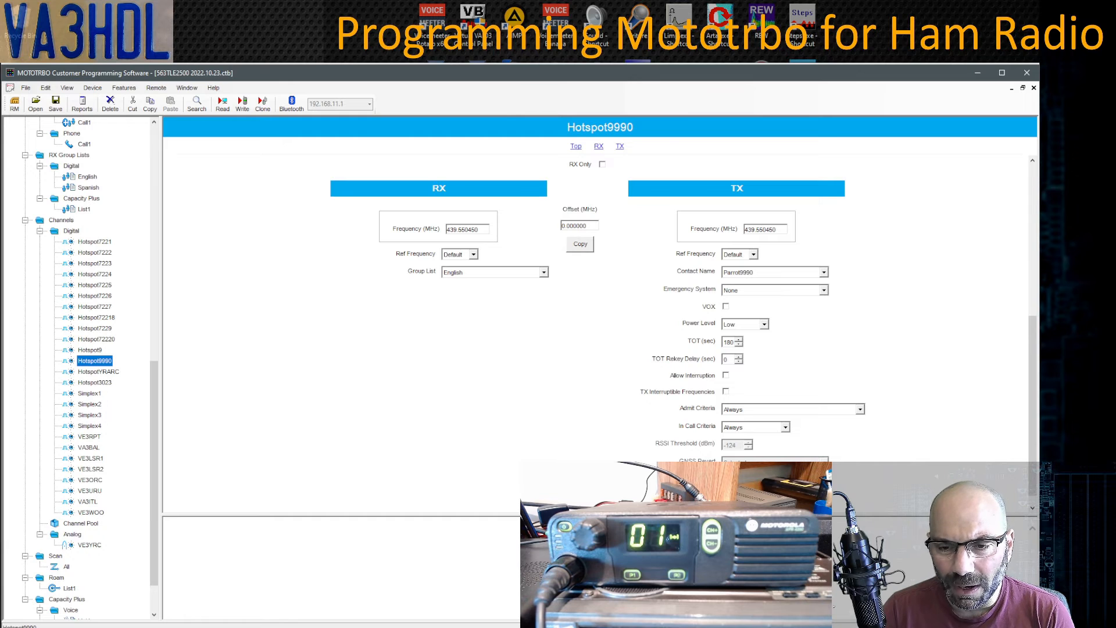
pyautogui.hotkey('alt', 'Tab')
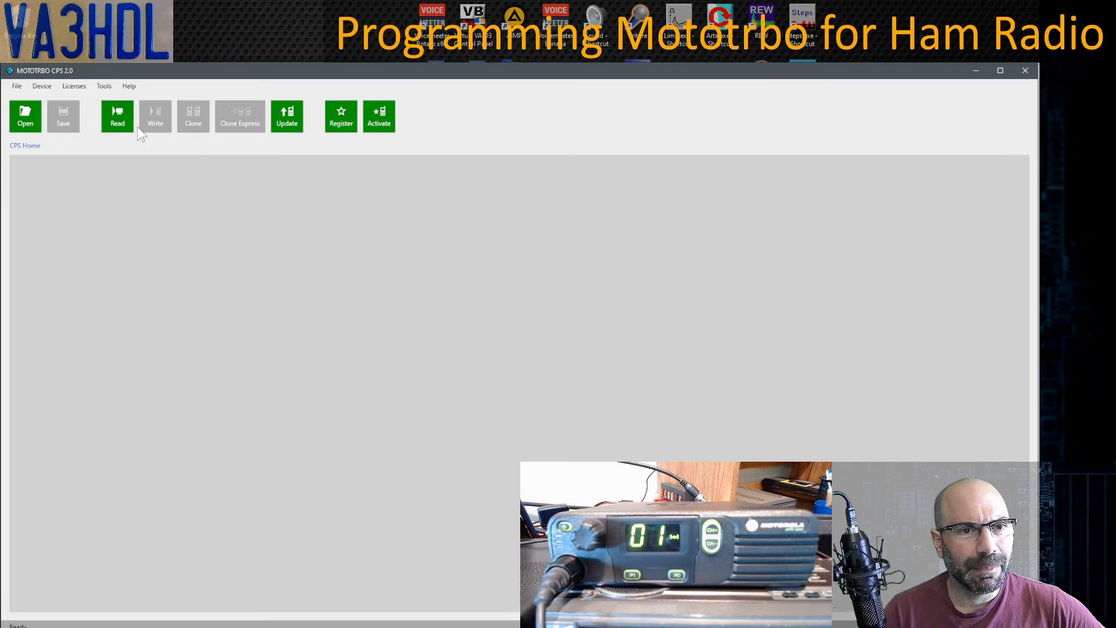
# - Read the connected radio's configuration into MOTOTRBO CPS 2.0 with the Read button
pyautogui.click(117, 116)
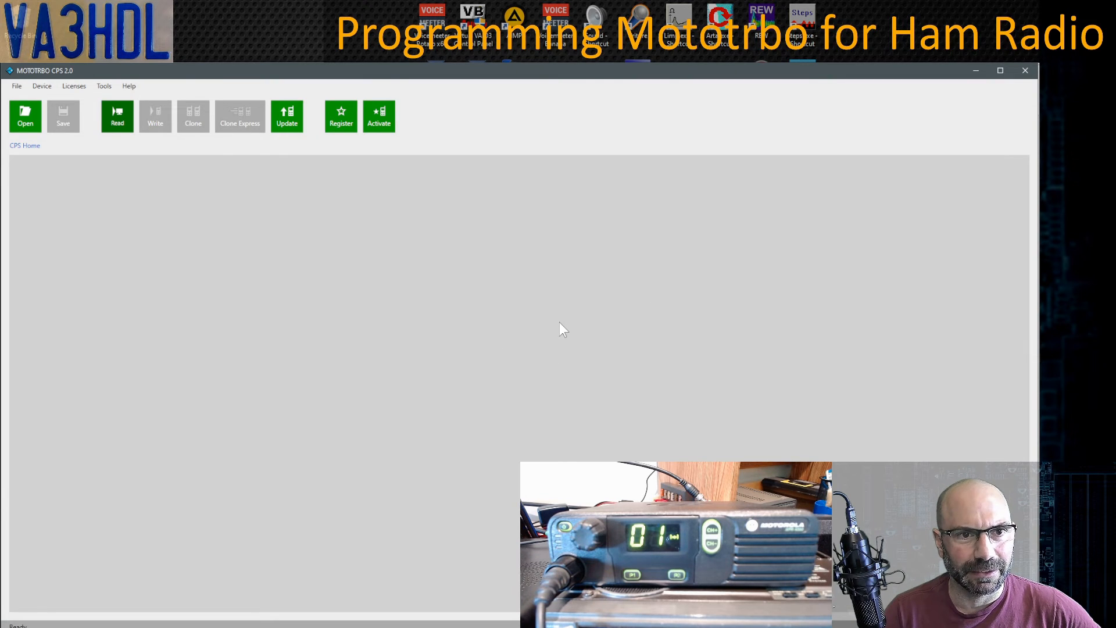
pyautogui.click(118, 117)
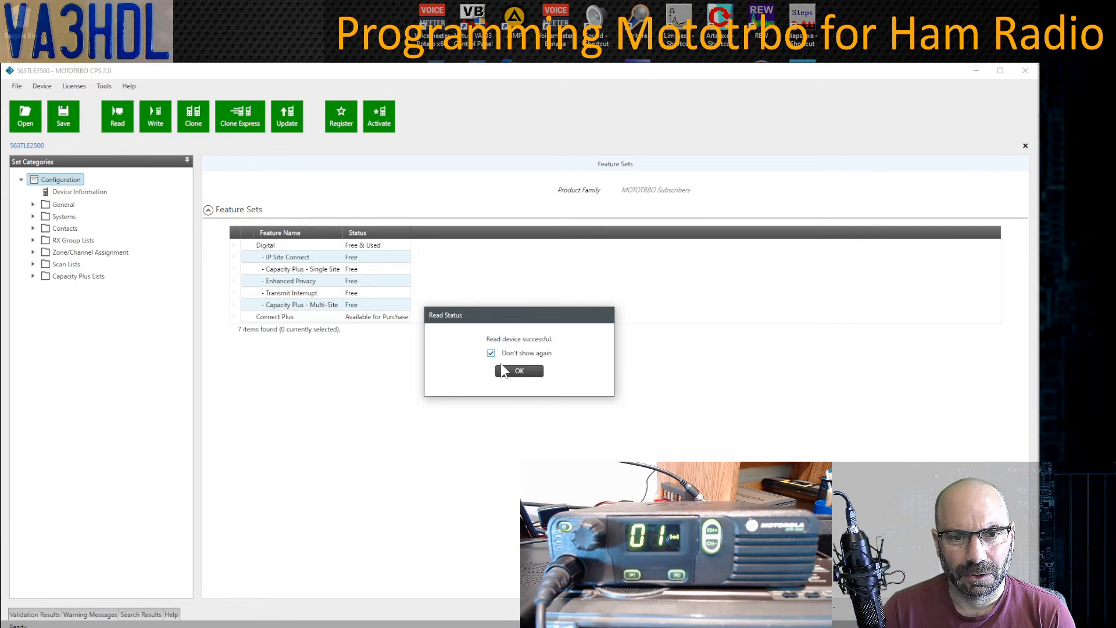
# - Dismiss the read success message and show Device Information with firmware R01.12.17, expanding General
pyautogui.click(520, 372)
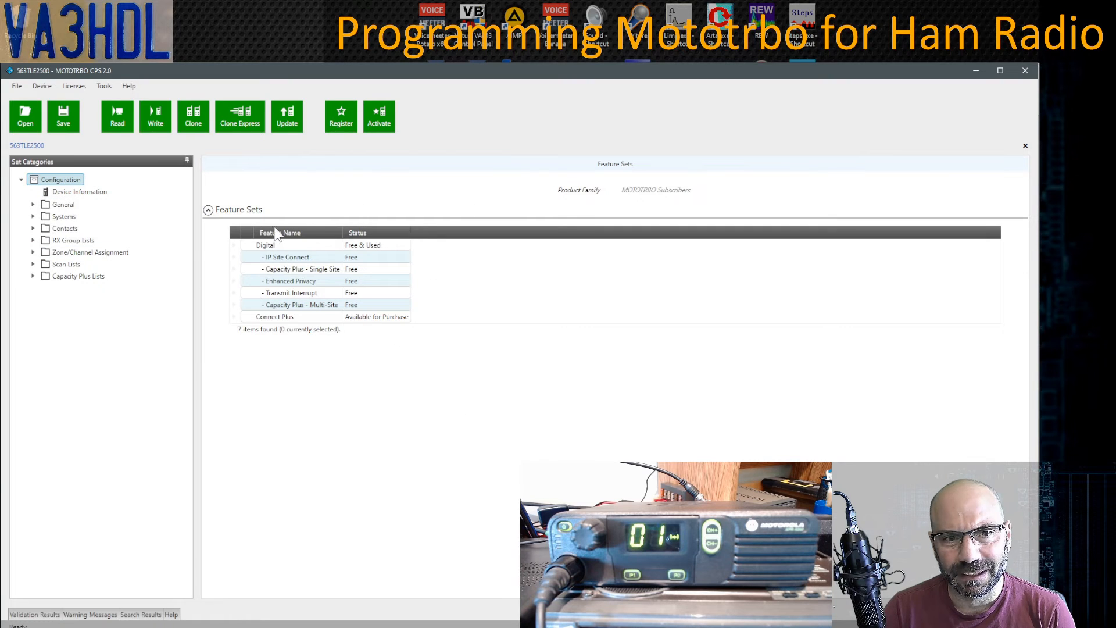
pyautogui.click(84, 195)
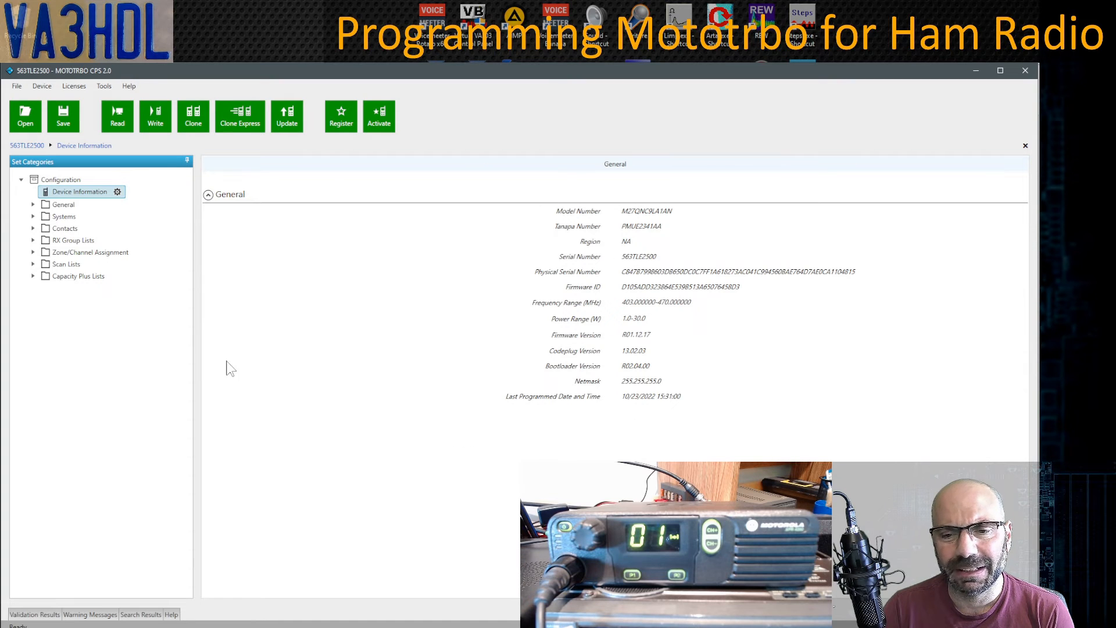
pyautogui.click(33, 205)
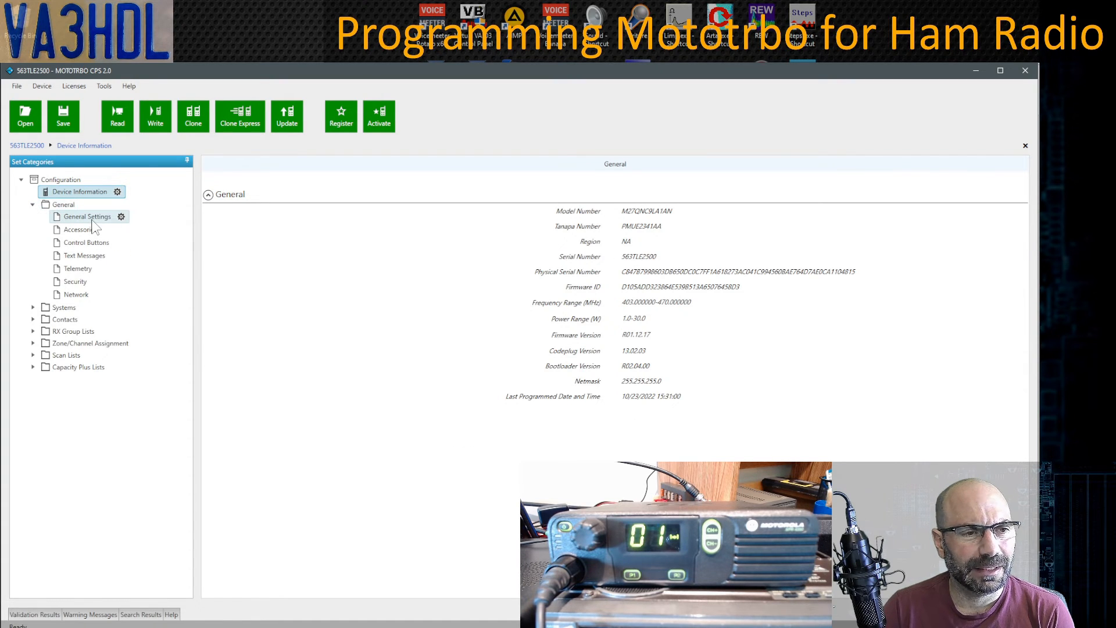
pyautogui.doubleClick(63, 205)
# - Browse the General Settings page's radio alias and radio ID, then return to the Feature Sets overview
pyautogui.click(33, 205)
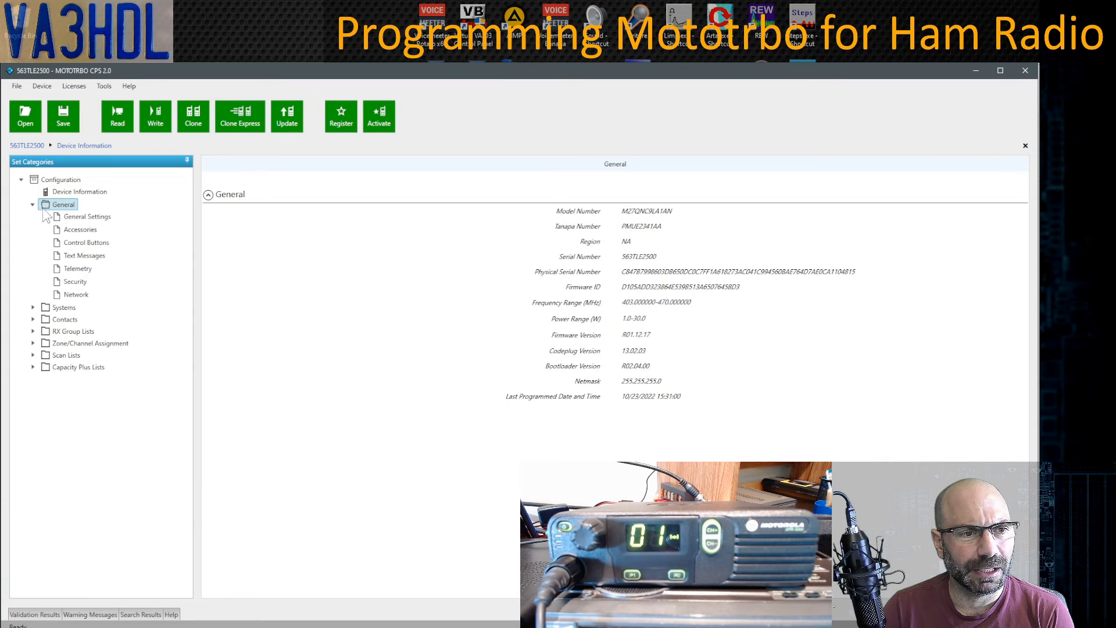
pyautogui.click(95, 218)
pyautogui.scroll(-10, 413, 340)
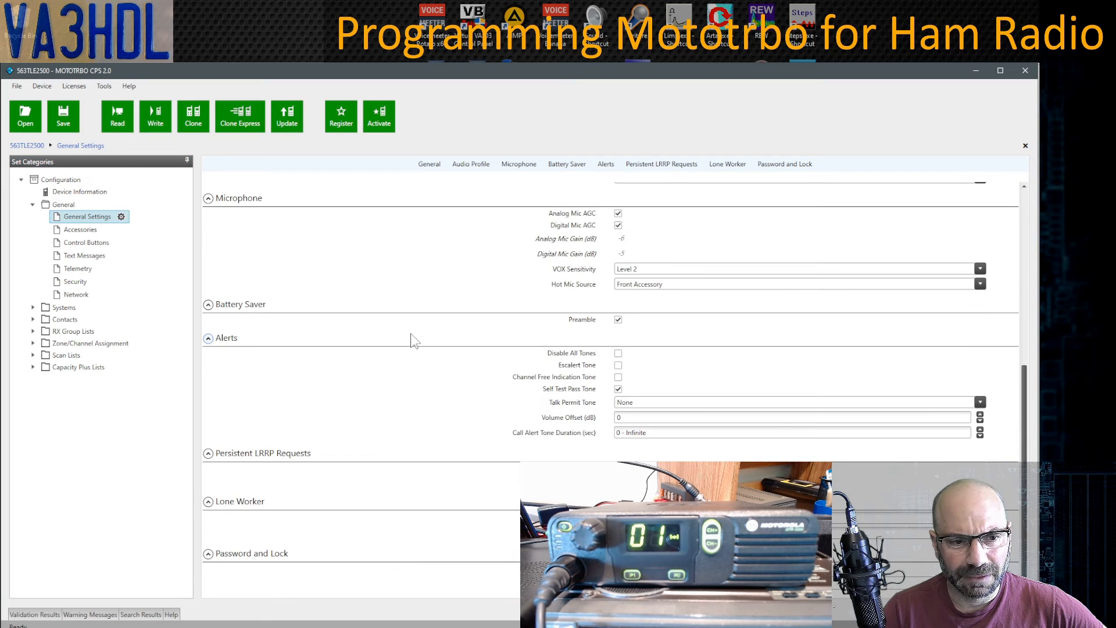
pyautogui.scroll(10, 412, 340)
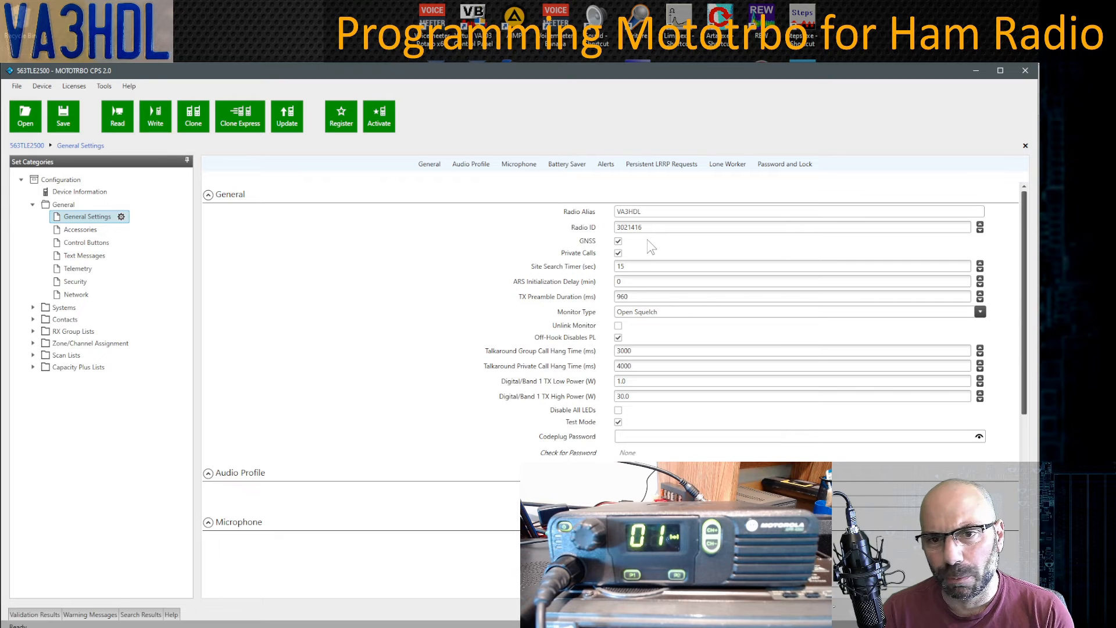
pyautogui.click(643, 211)
pyautogui.doubleClick(638, 229)
pyautogui.click(657, 245)
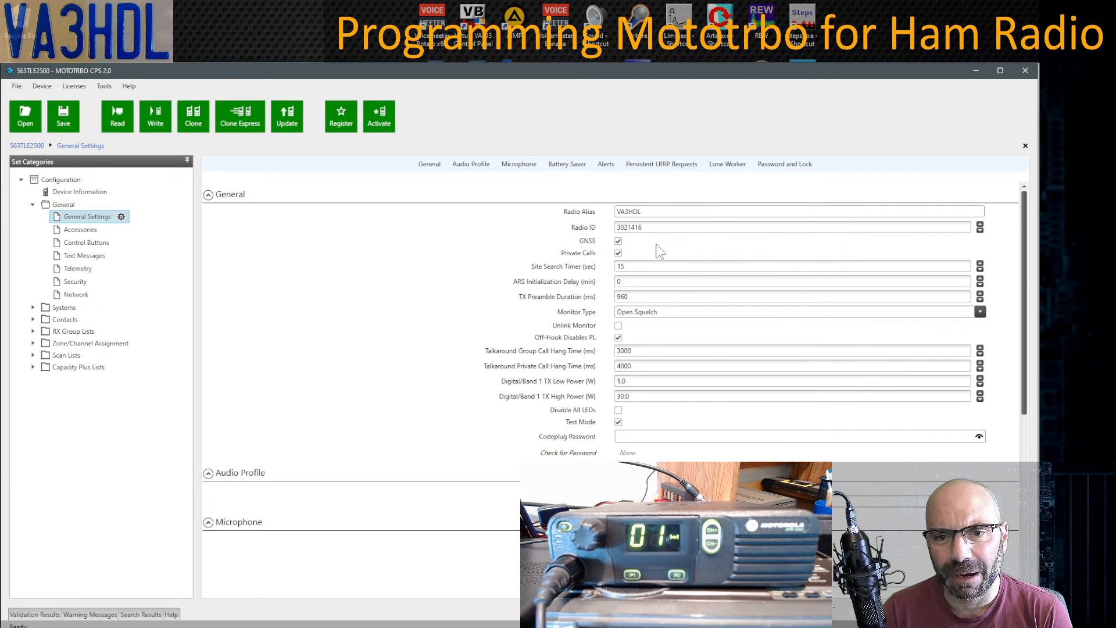
pyautogui.click(60, 180)
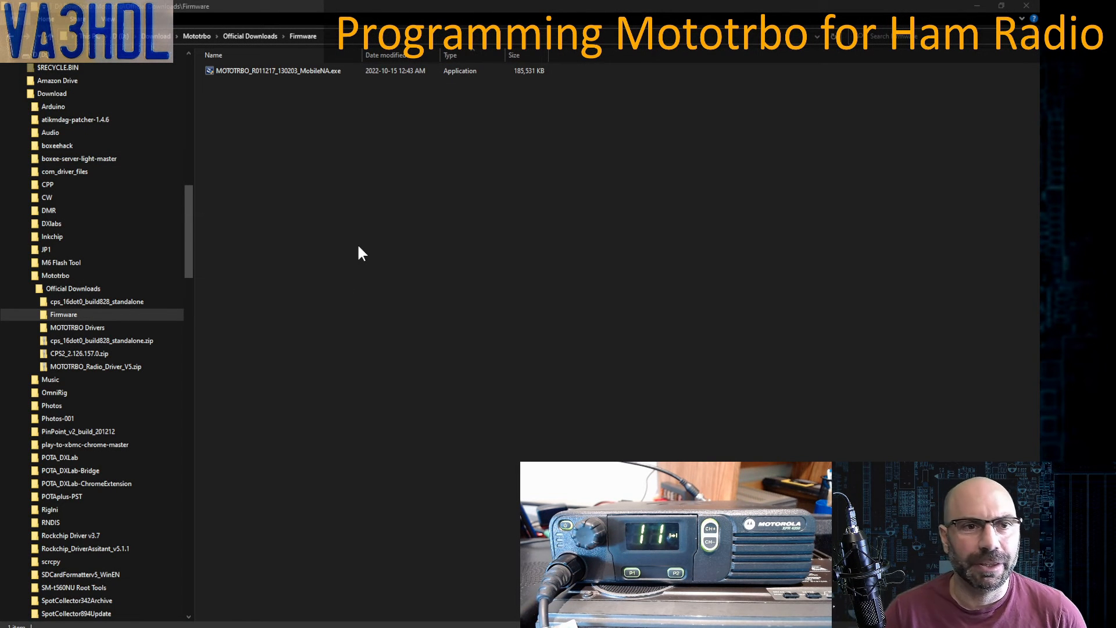
# - Install MOTOTRBO_R011217_130203_MobileNA.exe through its Next, Install and Finish pages
pyautogui.doubleClick(279, 70)
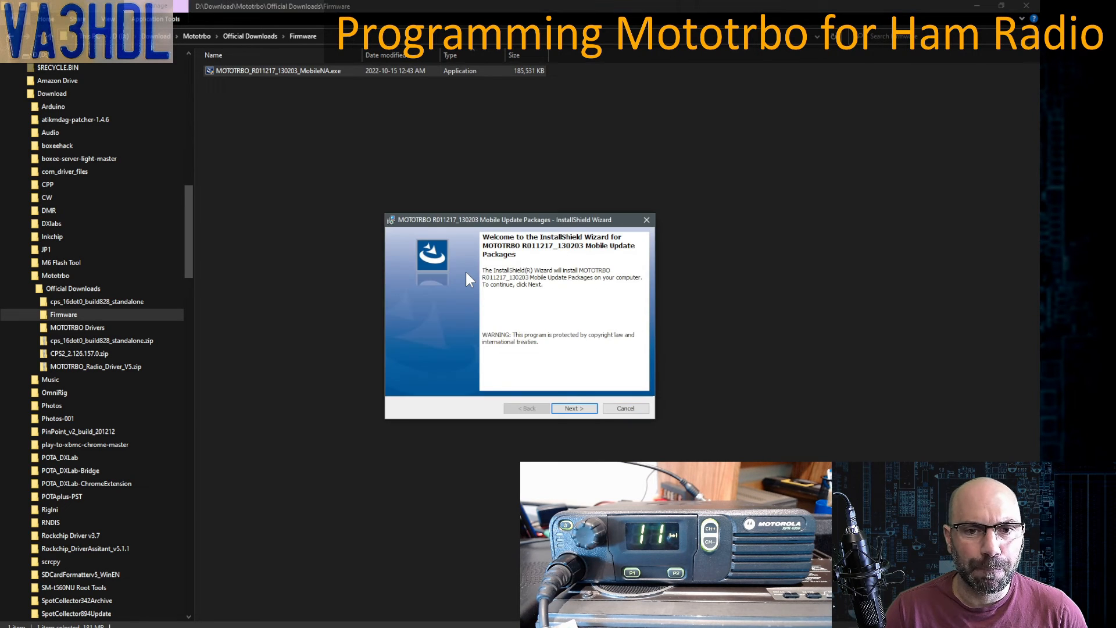
pyautogui.click(573, 409)
pyautogui.click(573, 409)
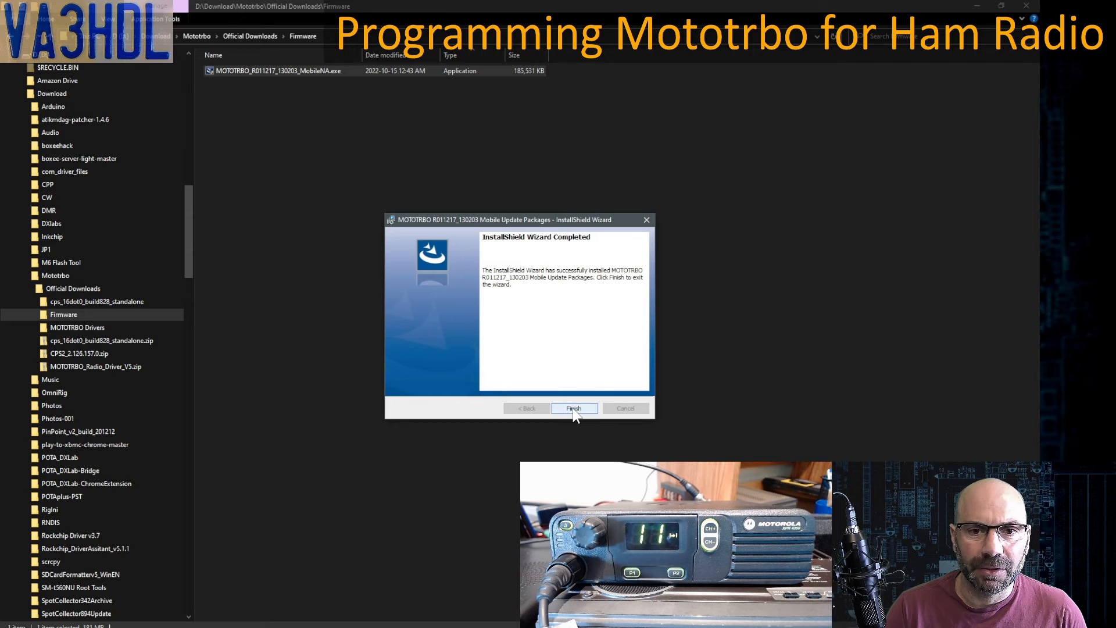
pyautogui.click(574, 409)
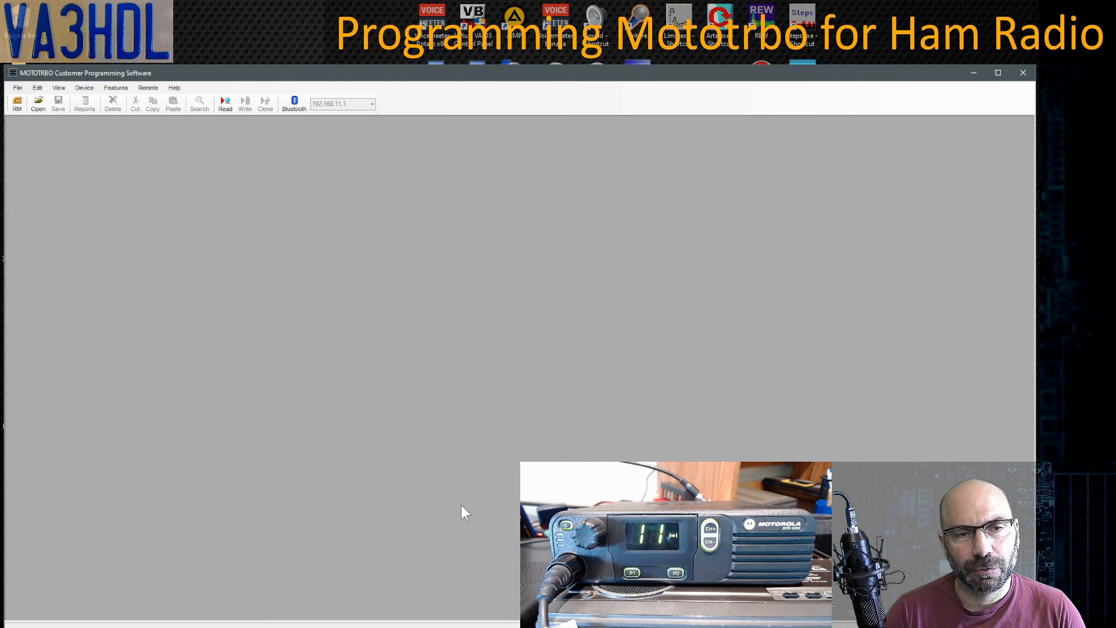
# - Read the XPR 4350 codeplug and maximize its window with an enlarged Device Information pane
pyautogui.click(226, 103)
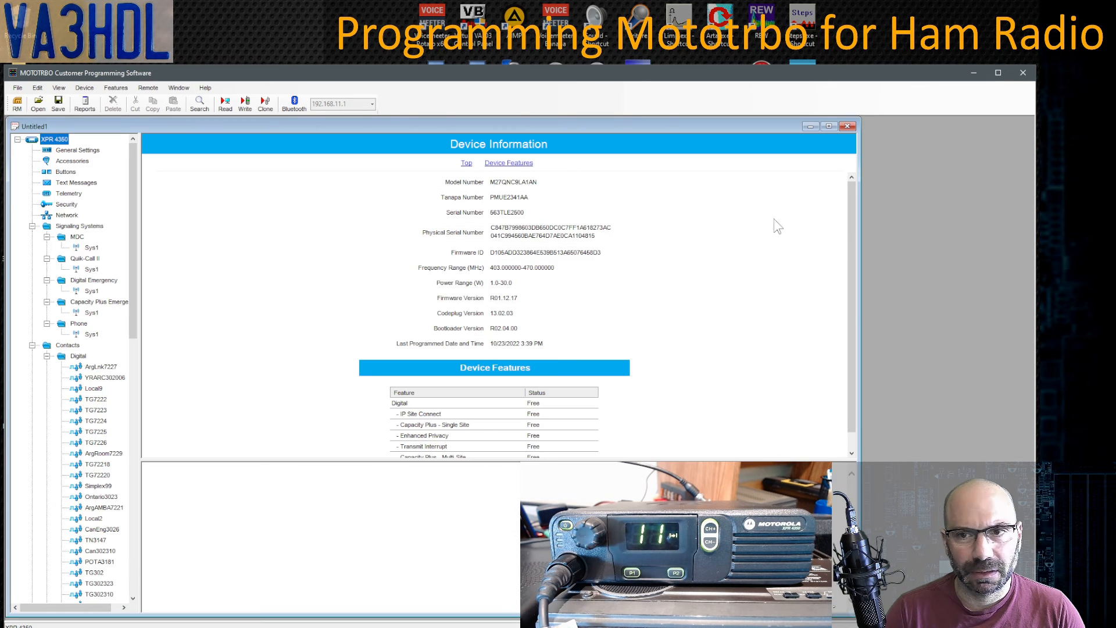
pyautogui.click(828, 126)
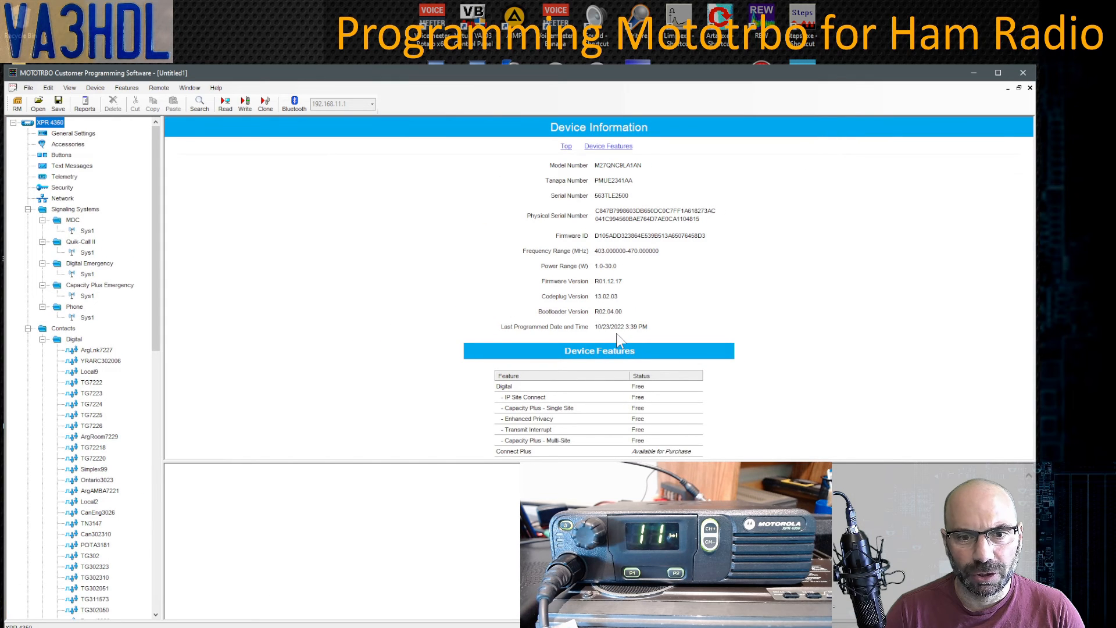
pyautogui.moveTo(531, 460); pyautogui.dragTo(532, 531)
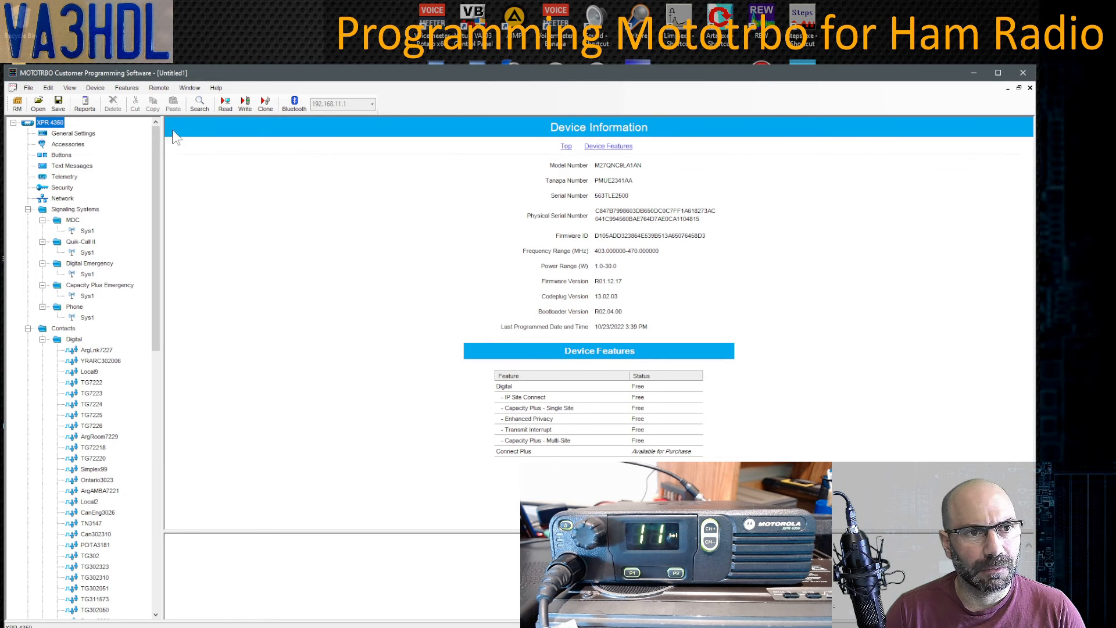
pyautogui.click(94, 88)
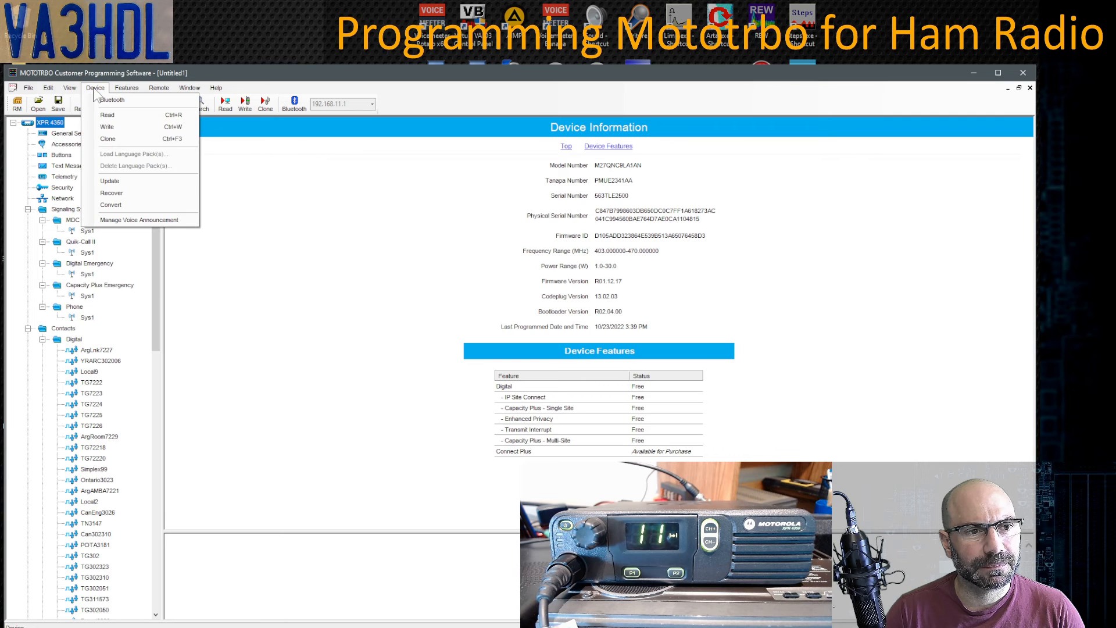
# - In Device Update, tick the radio and choose firmware R01.12.17 with codeplug version 13.02.03
pyautogui.click(127, 180)
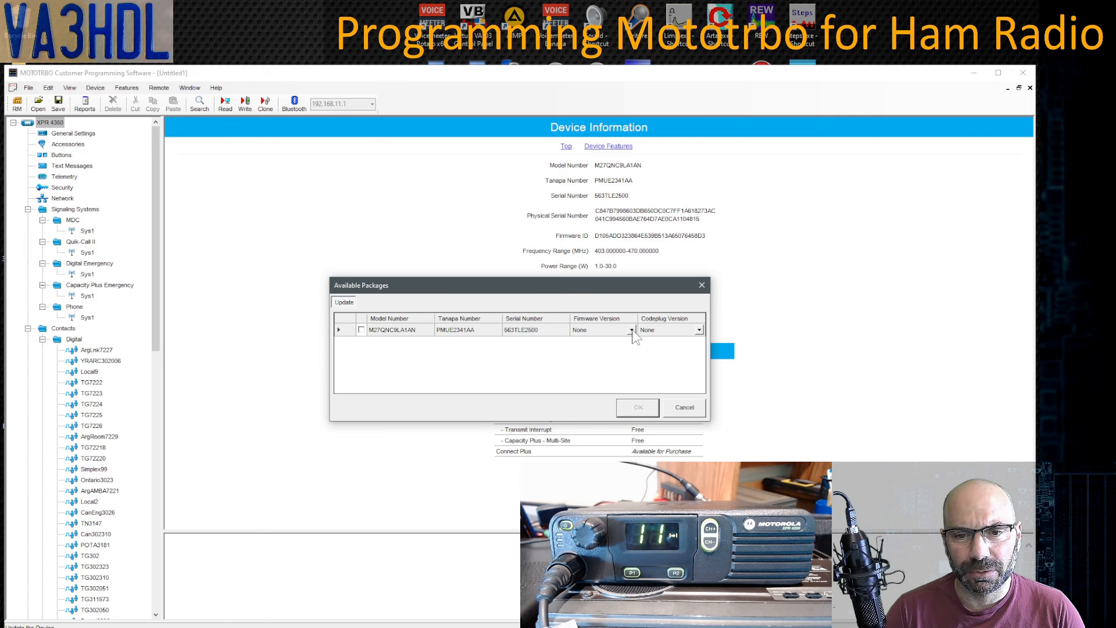
pyautogui.click(360, 329)
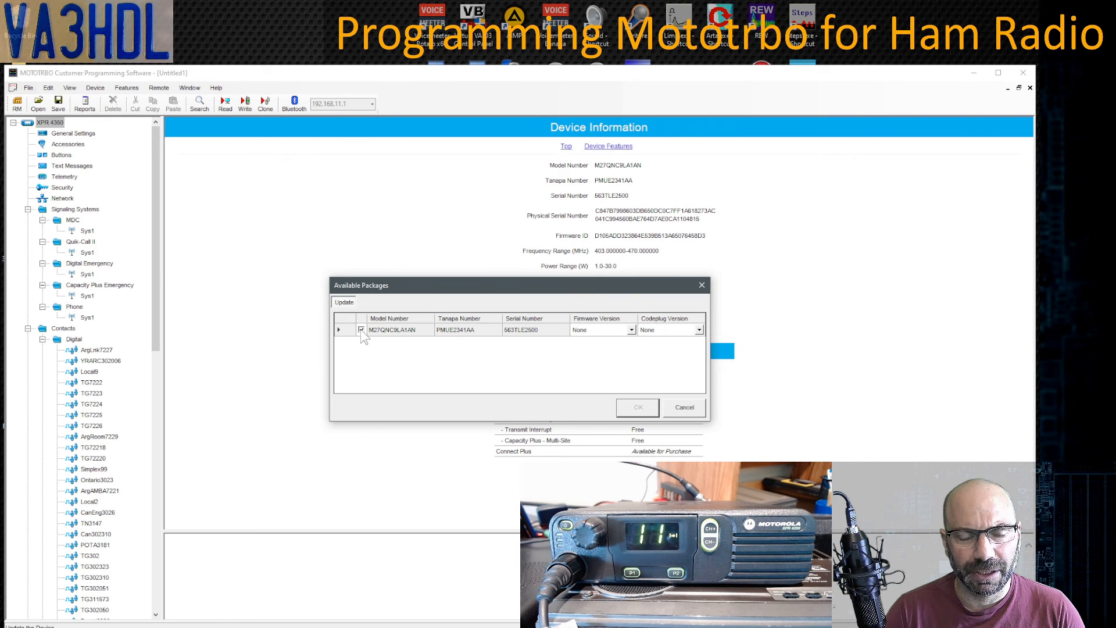
pyautogui.click(633, 333)
pyautogui.click(632, 331)
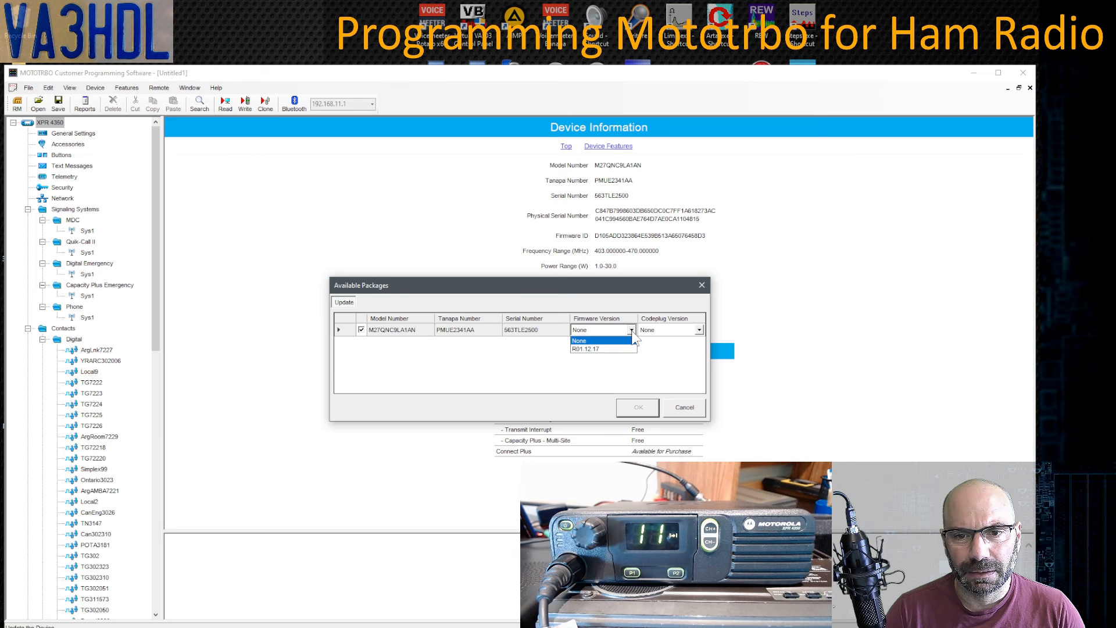
pyautogui.click(593, 349)
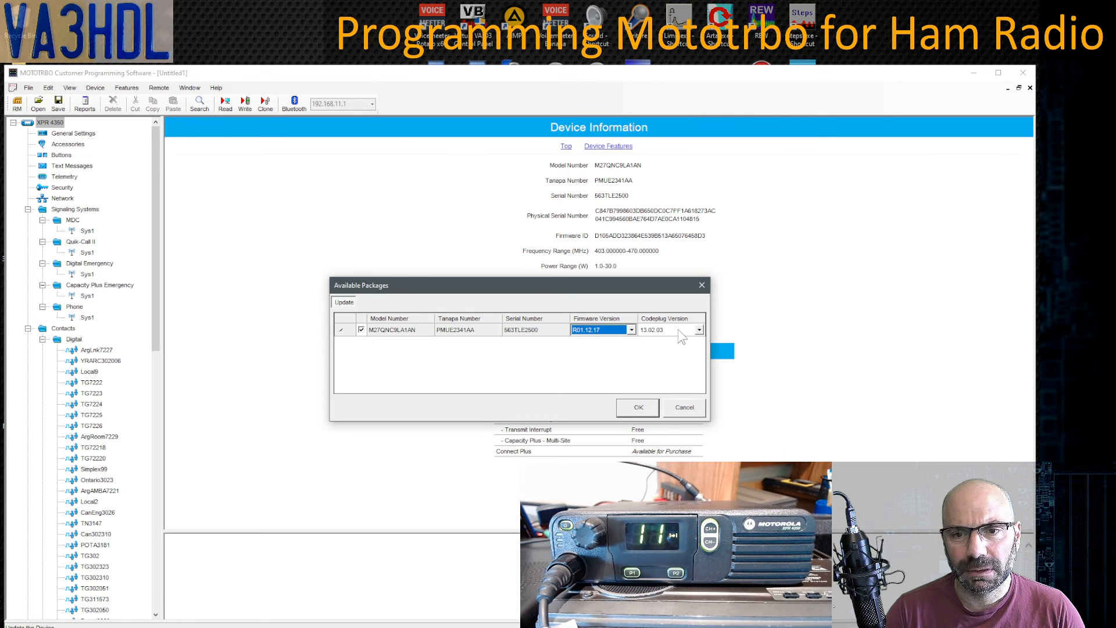
pyautogui.click(698, 331)
pyautogui.click(699, 330)
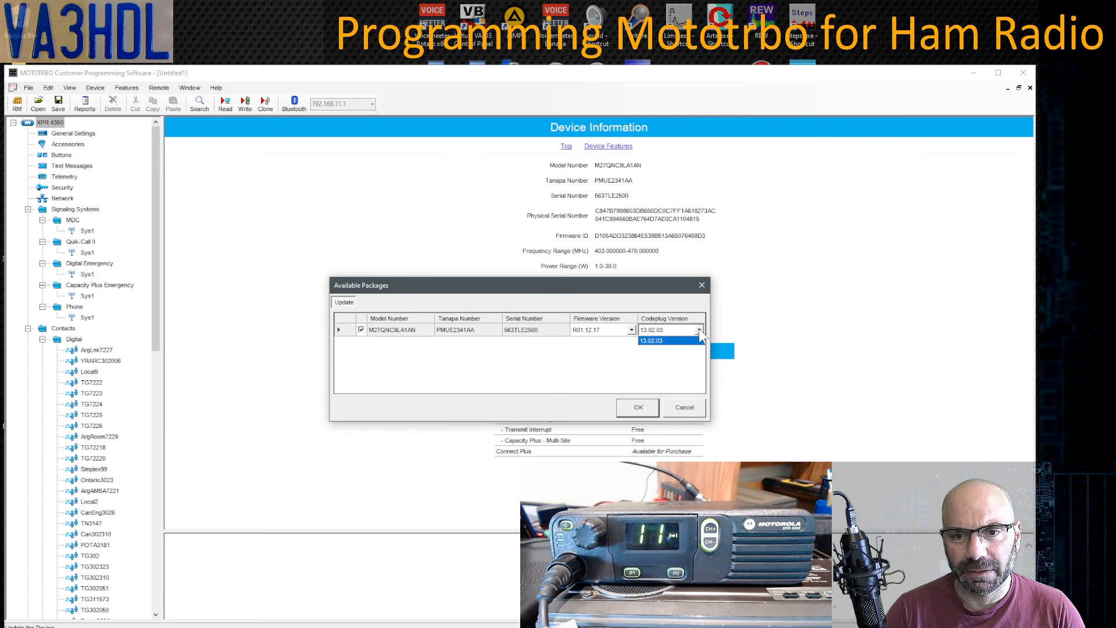
pyautogui.click(642, 341)
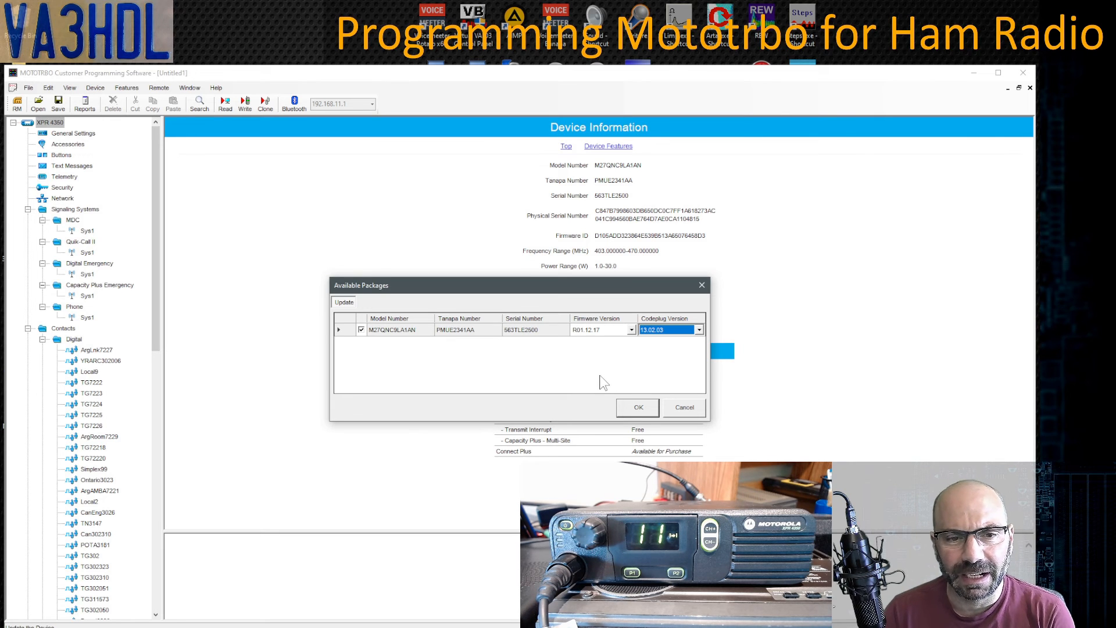
pyautogui.moveTo(546, 295); pyautogui.dragTo(599, 321)
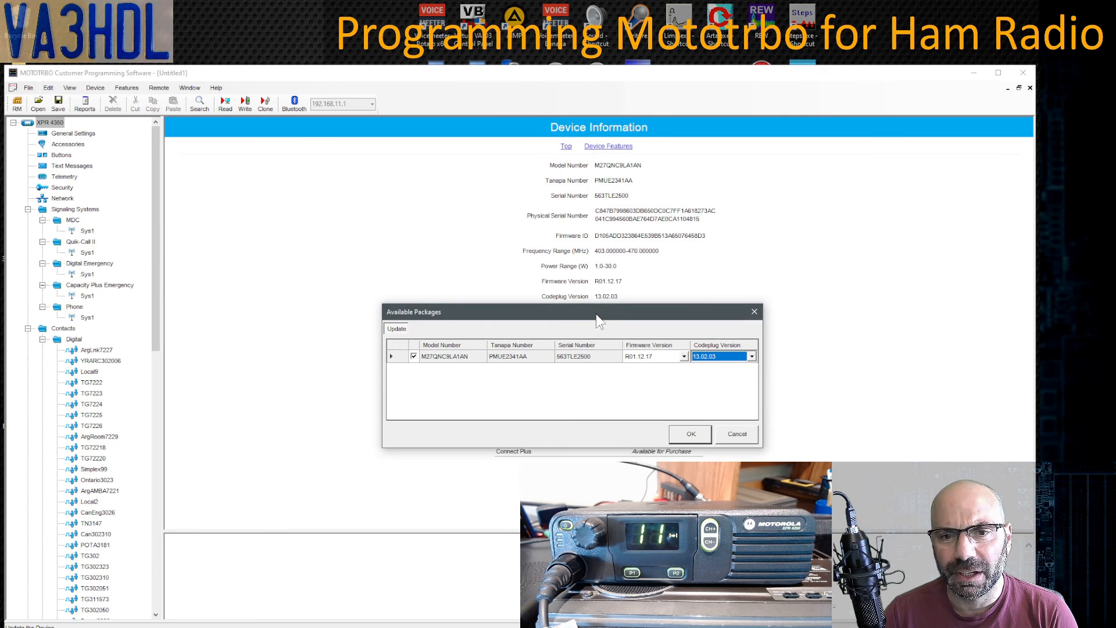